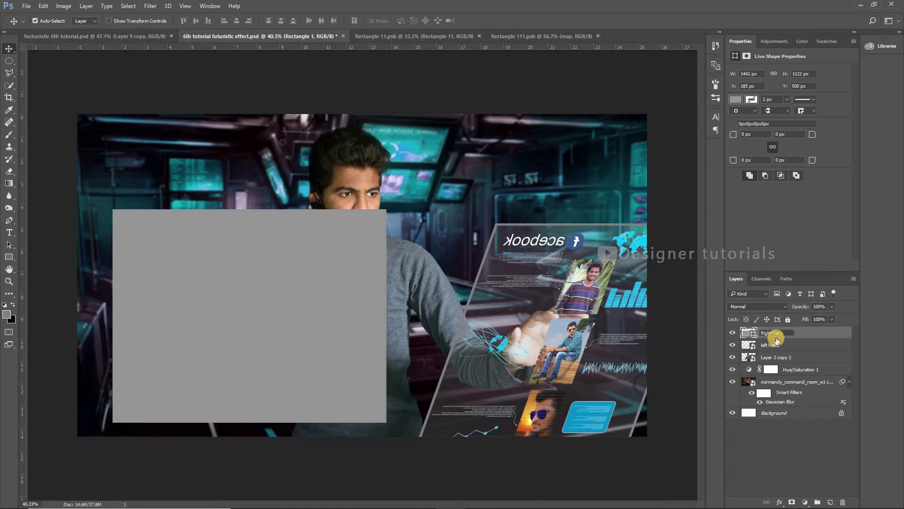
Name the grey rectangle layer Right hand, convert it to a smart object and open its contents for editing.
key(Return)
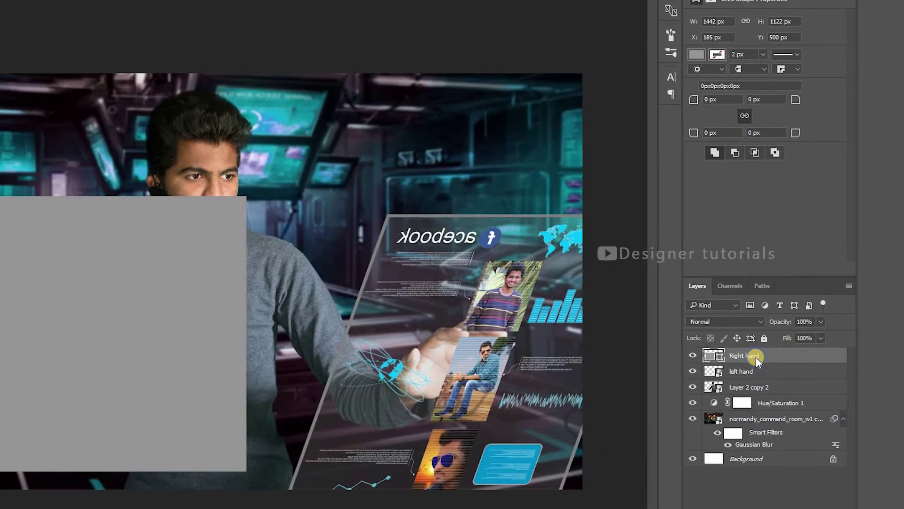
right_click(756, 357)
click(527, 223)
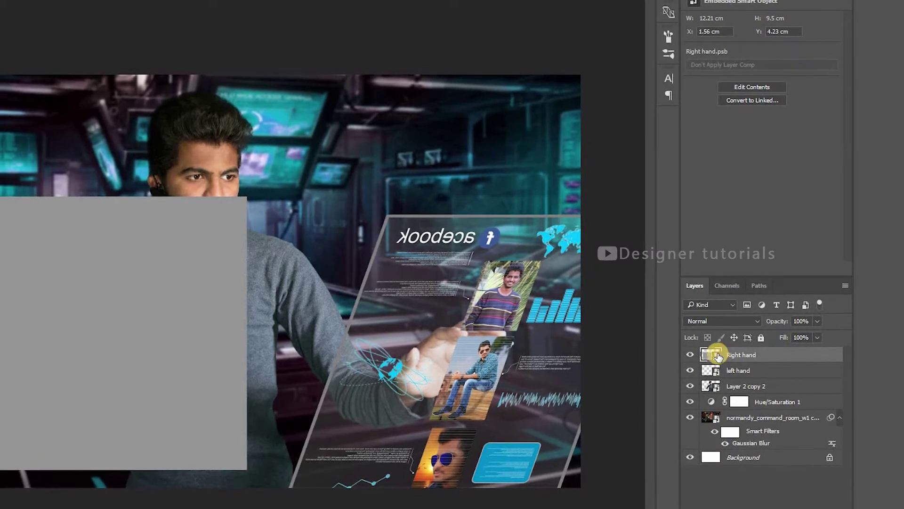
double_click(717, 355)
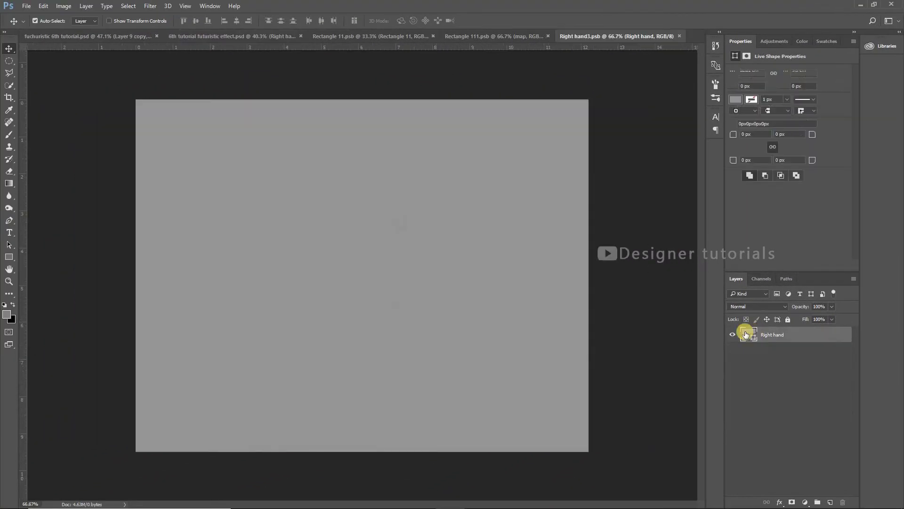
Close the open documents Rectangle 111.psb and Rectangle 11.psb.
click(383, 38)
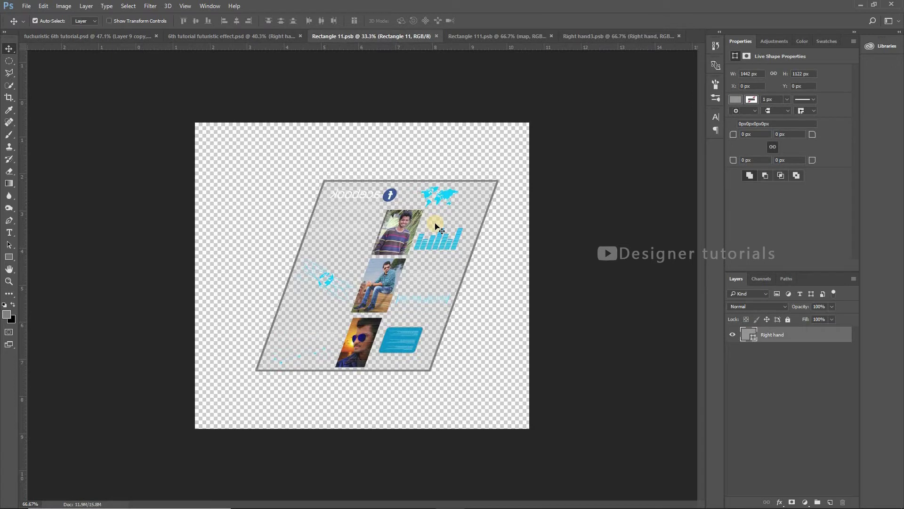
click(503, 38)
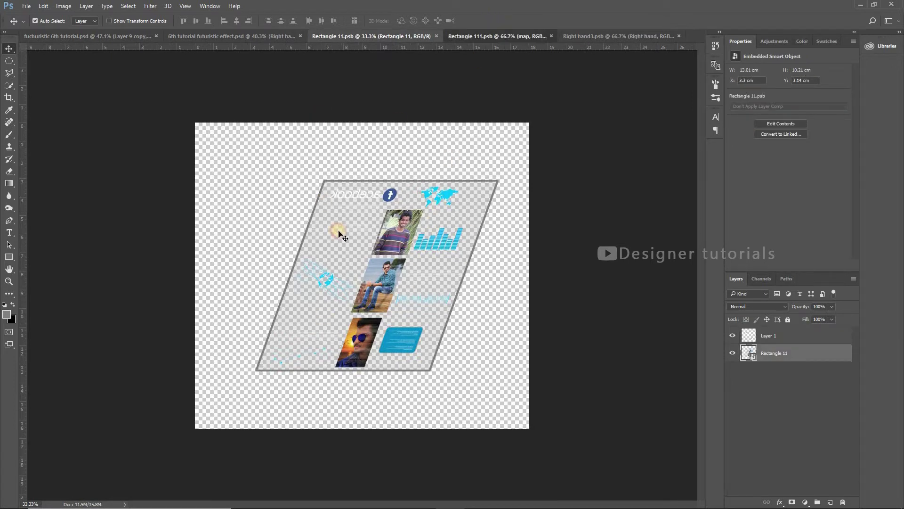
click(431, 35)
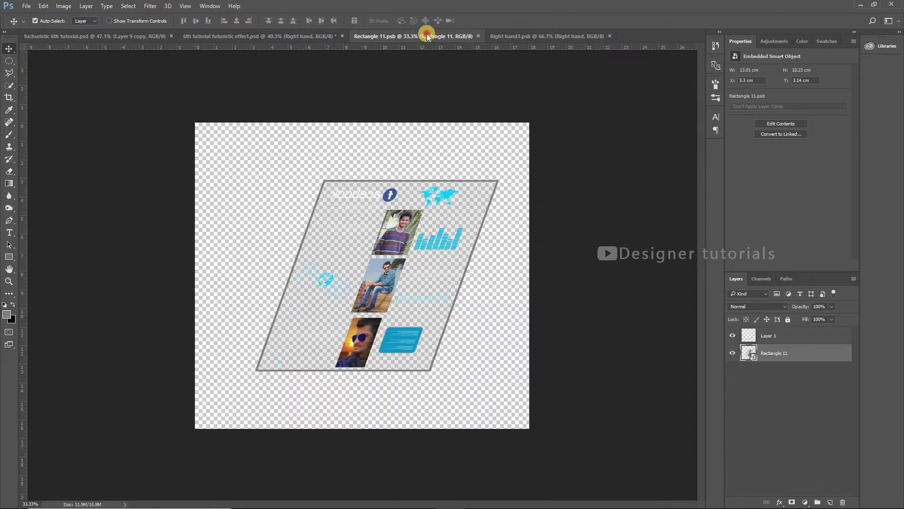
click(478, 35)
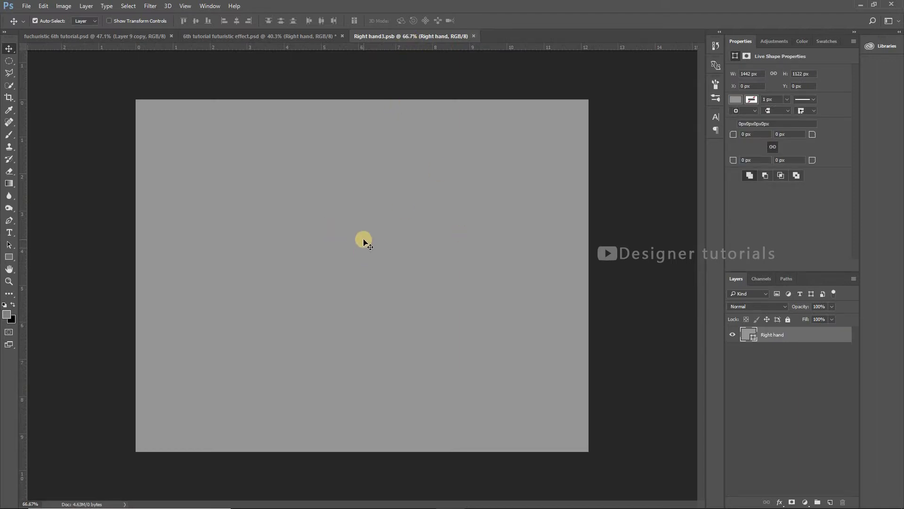
Place the orange glowing atom image from the futuristic folder, scaled to about 17.76%, in the canvas's upper-right corner.
key(alt+Tab)
scroll(243, 266, up, 5)
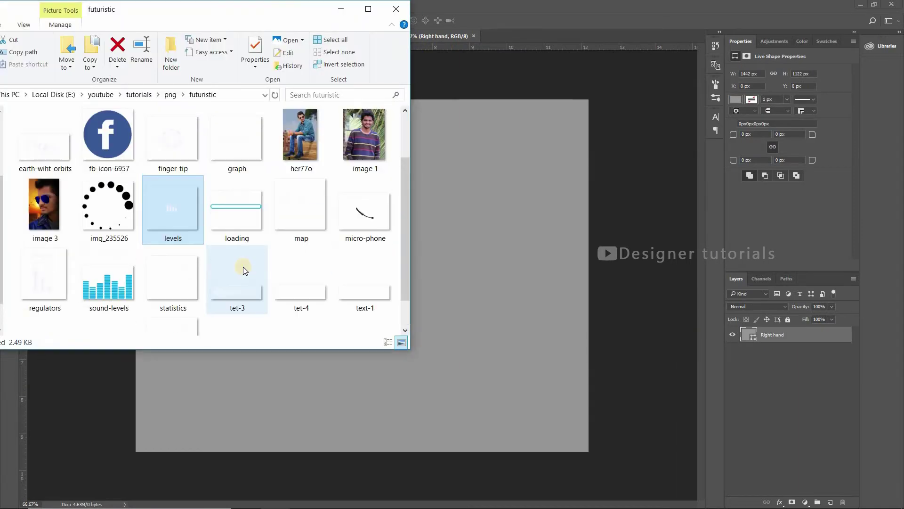
drag(53, 138, 554, 198)
drag(538, 453, 401, 328)
drag(353, 308, 535, 172)
drag(583, 190, 587, 198)
drag(540, 172, 541, 173)
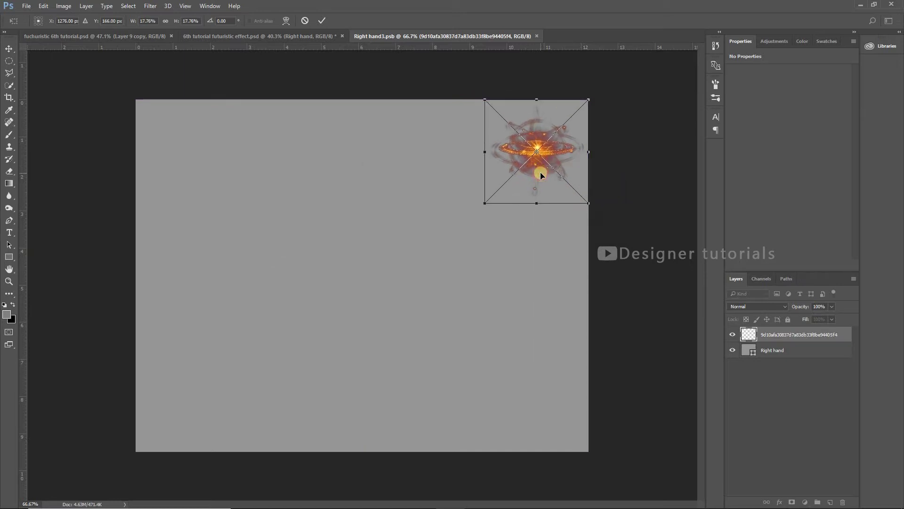
key(Return)
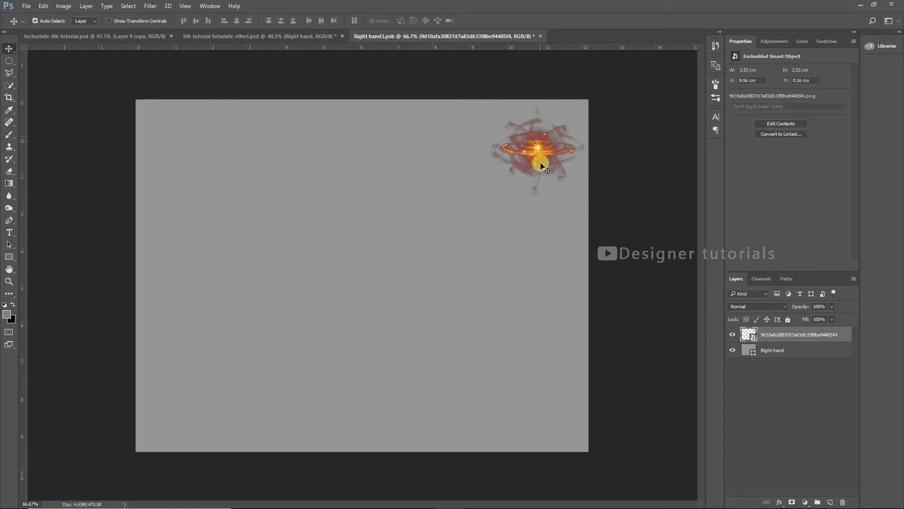
Add a Hue/Saturation adjustment clipped to the atom image with Hue set to -174.
click(805, 502)
click(804, 375)
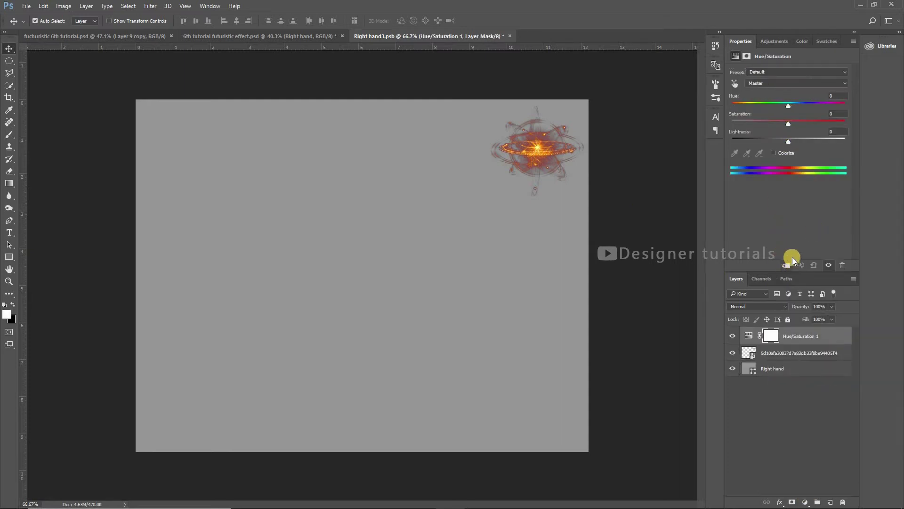
click(787, 265)
drag(789, 108, 732, 104)
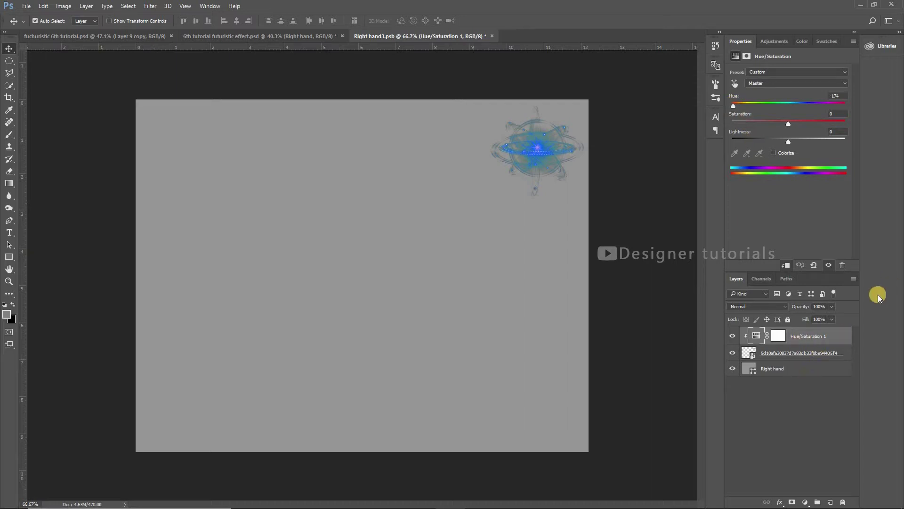
Place the circuit brain image 209835-P08AJC-614 above the Right hand layer, scaled to about 2.78 cm wide at the canvas's top centre.
click(782, 365)
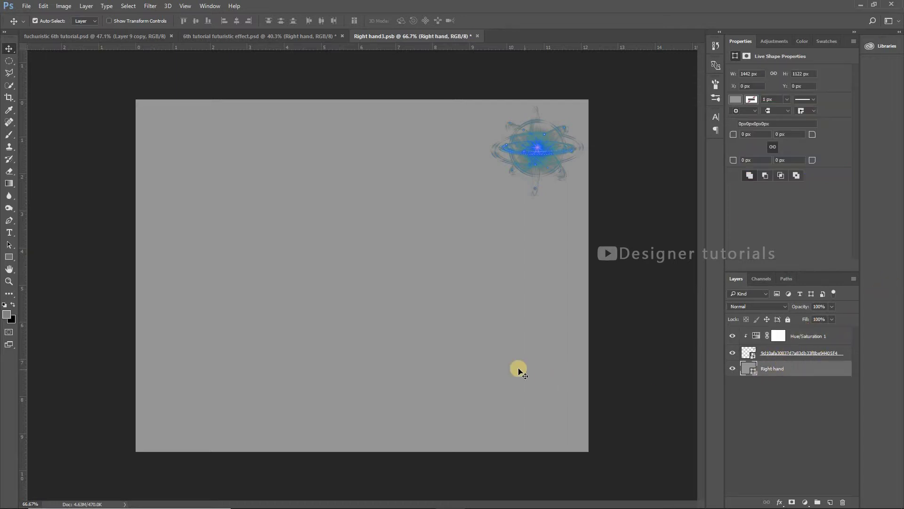
key(alt+Tab)
click(302, 139)
drag(310, 162, 472, 245)
drag(538, 451, 362, 276)
drag(438, 352, 430, 347)
drag(387, 310, 413, 187)
drag(455, 227, 448, 227)
key(Return)
drag(382, 181, 380, 151)
ctrl+click(405, 187)
Apply a Color Overlay in bright cyan 00c4f5 to the circuit brain layer.
click(754, 332)
click(854, 371)
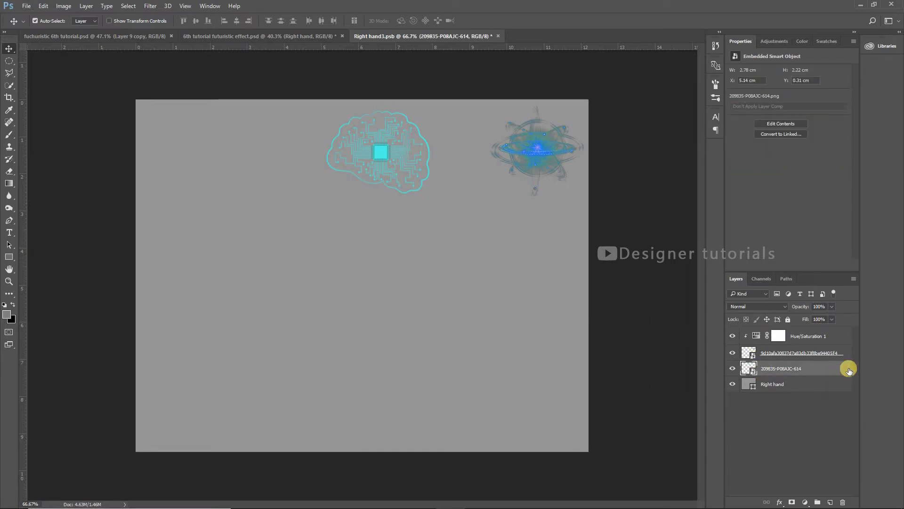
double_click(849, 371)
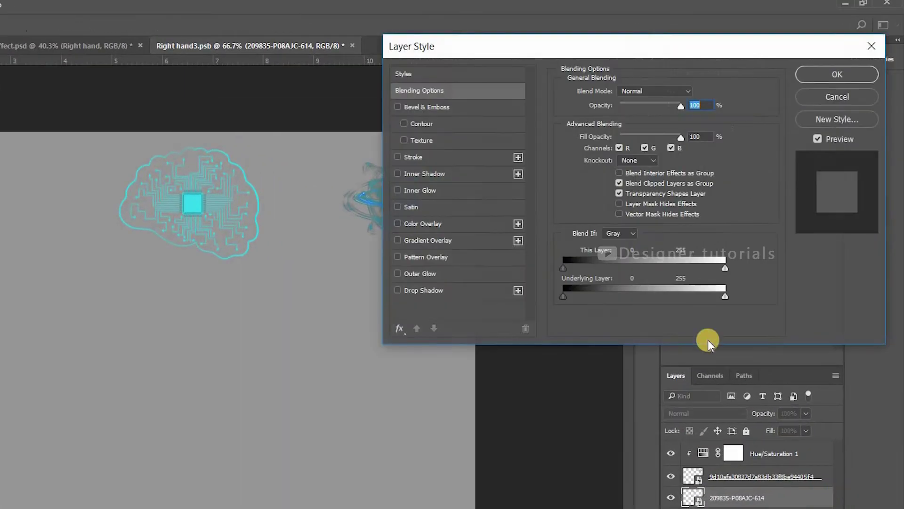
click(413, 223)
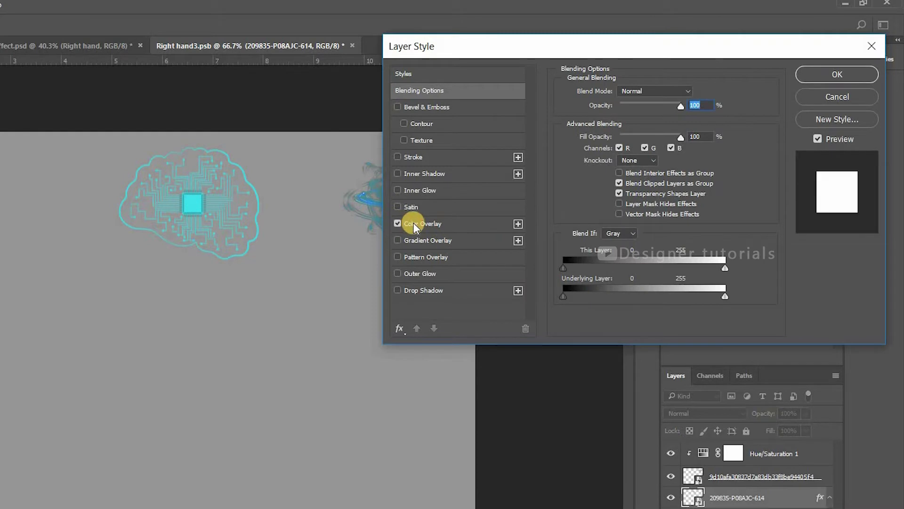
click(690, 94)
click(702, 292)
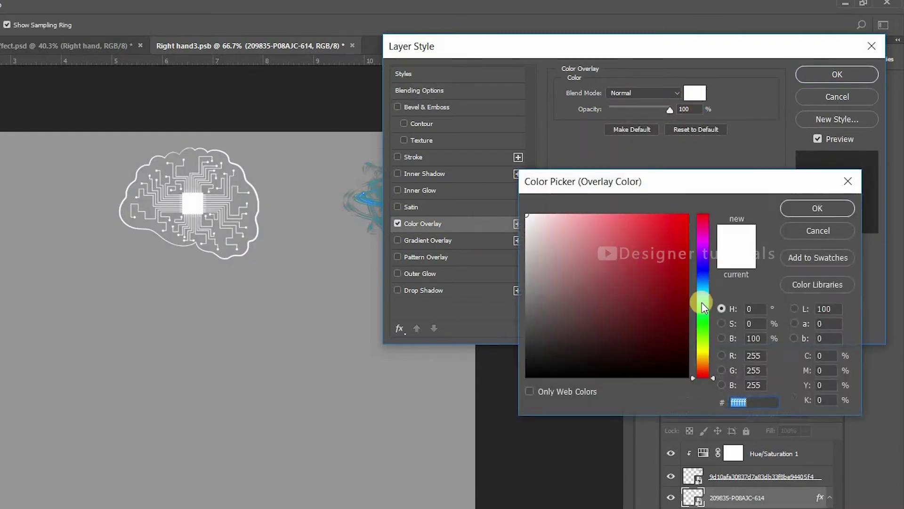
click(687, 235)
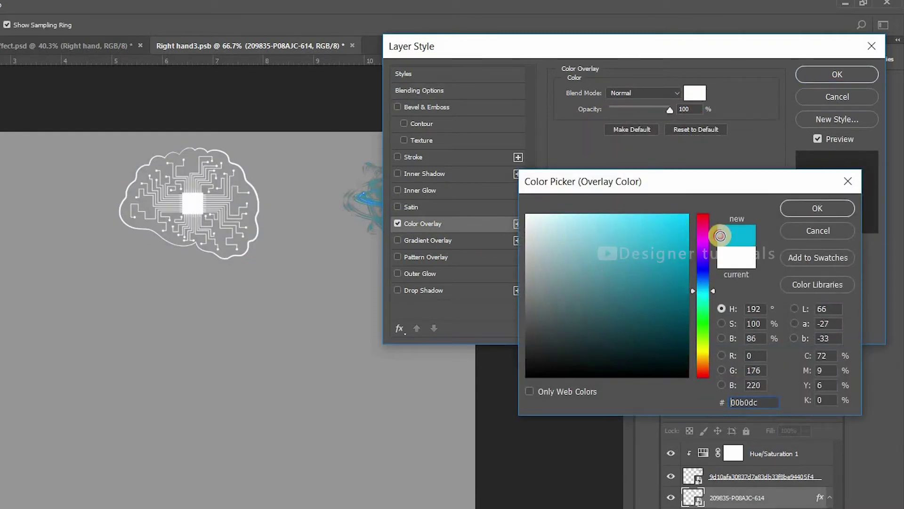
click(686, 220)
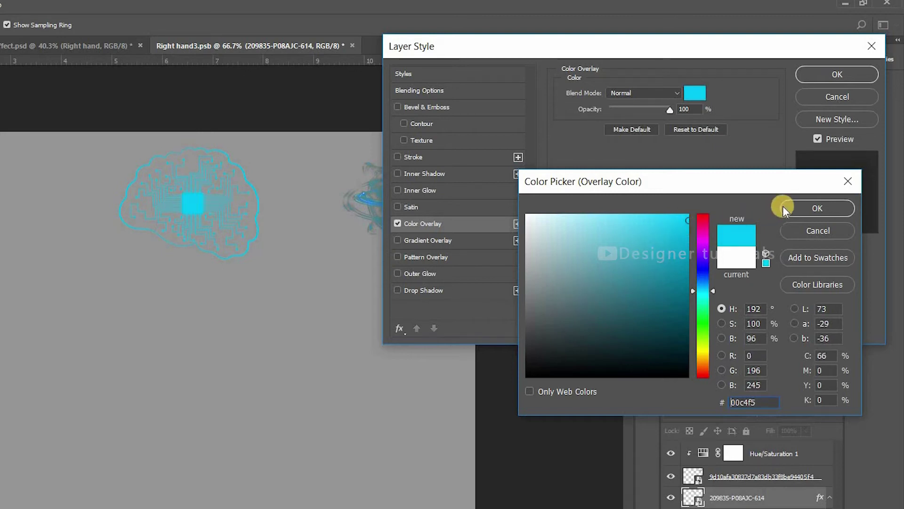
click(798, 207)
click(837, 74)
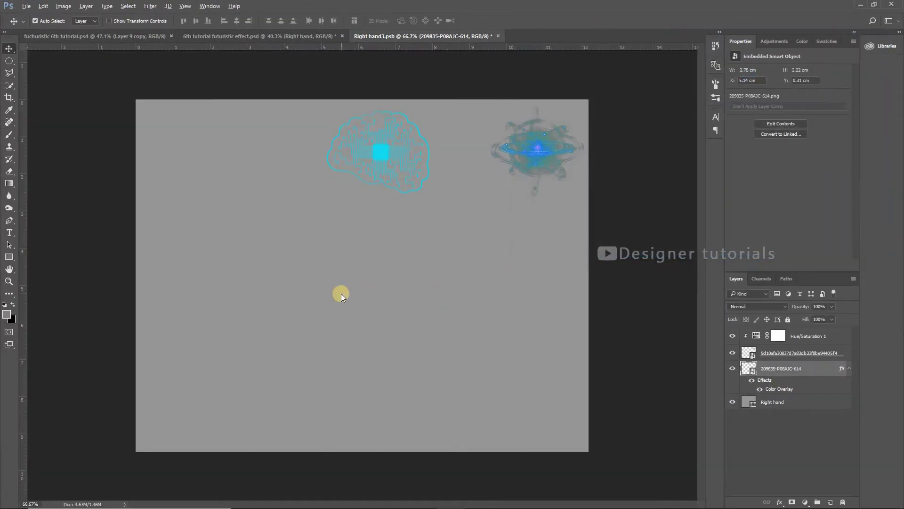
Place the running figure image 85, scaled to about 3.42 cm high, in the canvas's upper-left area.
key(alt+Tab)
click(104, 151)
drag(113, 160, 448, 262)
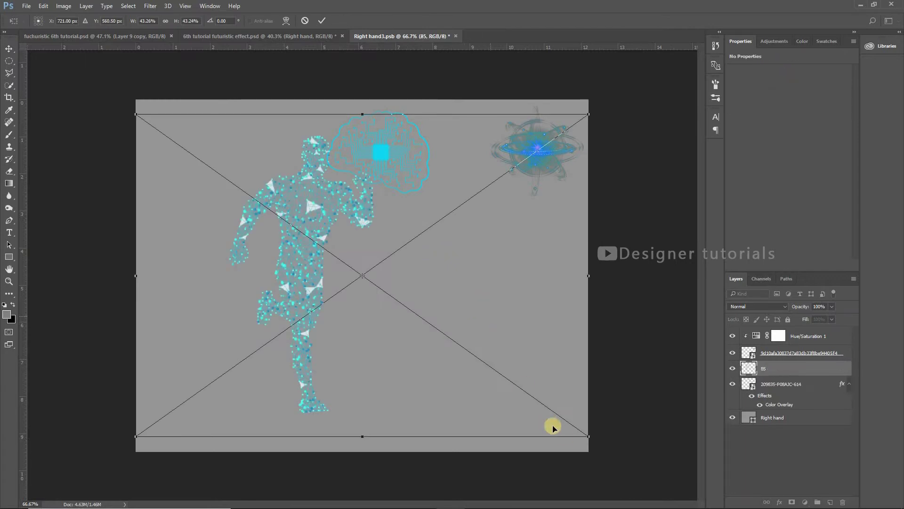
drag(591, 436, 443, 335)
drag(357, 309, 240, 193)
drag(328, 227, 353, 245)
drag(223, 213, 214, 227)
key(Return)
Place the red heart network image, scaled down and rotated, just below the running figure.
key(alt+Tab)
drag(240, 148, 524, 304)
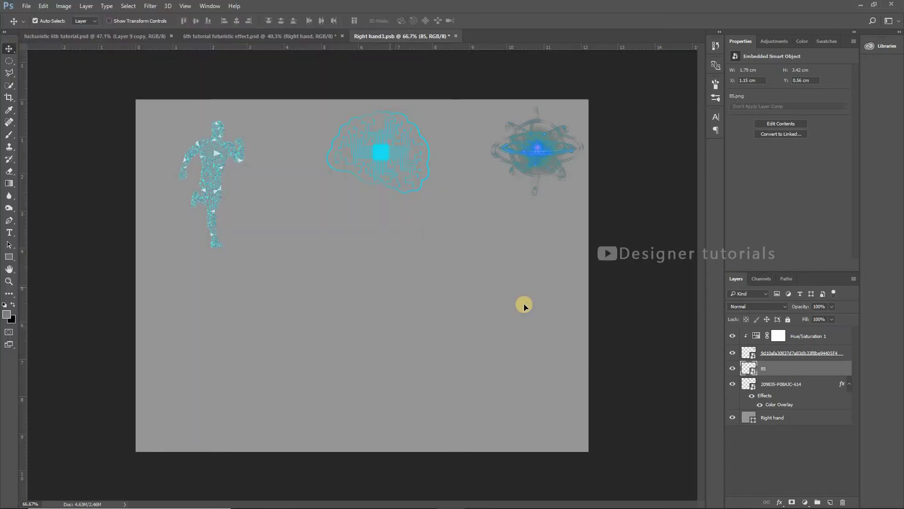
drag(587, 448, 413, 358)
drag(369, 297, 246, 325)
drag(317, 361, 320, 380)
mouse_move(261, 302)
mouse_down()
mouse_move(272, 297)
mouse_move(246, 296)
mouse_move(254, 295)
mouse_up()
key(Return)
Add a Hue/Saturation adjustment clipped to the heart image and shift its hue from red to cyan.
click(802, 333)
click(777, 369)
click(805, 502)
click(800, 379)
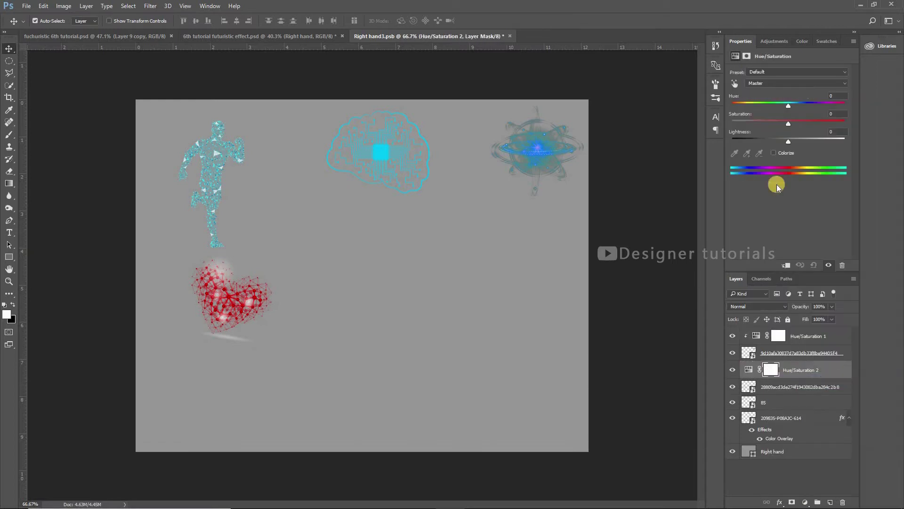
click(785, 265)
drag(773, 106, 731, 106)
Set the atom image's Hue/Saturation adjustment to Hue -180 and Lightness +14.
click(758, 337)
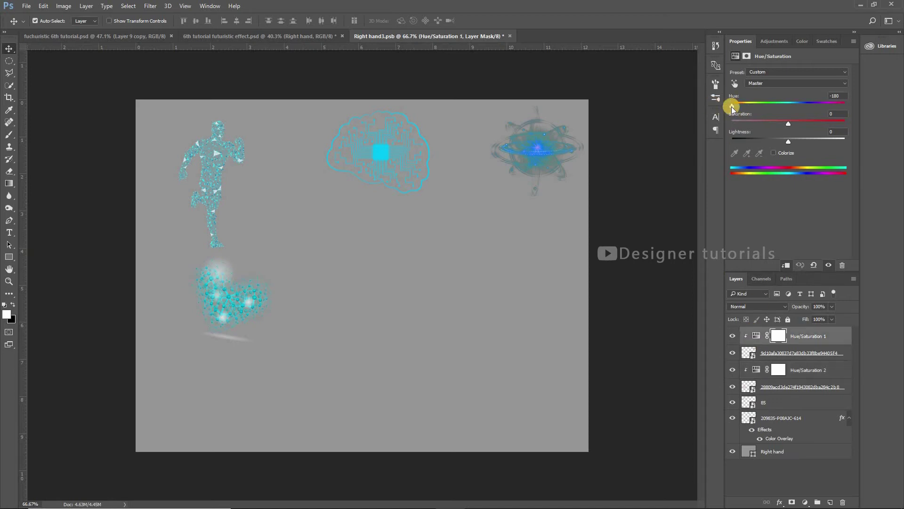
mouse_move(788, 124)
mouse_down()
mouse_move(764, 128)
mouse_move(804, 140)
mouse_move(796, 138)
mouse_up()
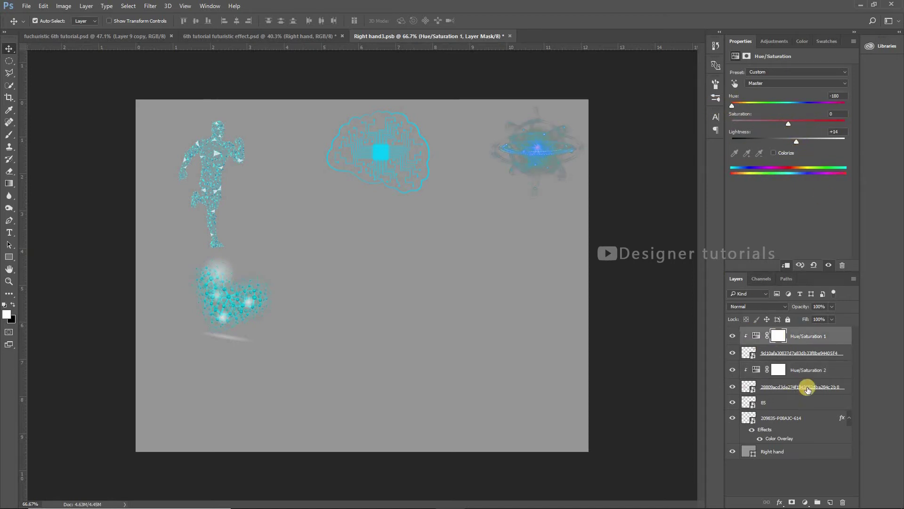
Place the dna image, scaled down to about 2.91 cm wide and tilted diagonally, in the canvas's lower-right area.
key(alt+Tab)
scroll(190, 263, down, 1)
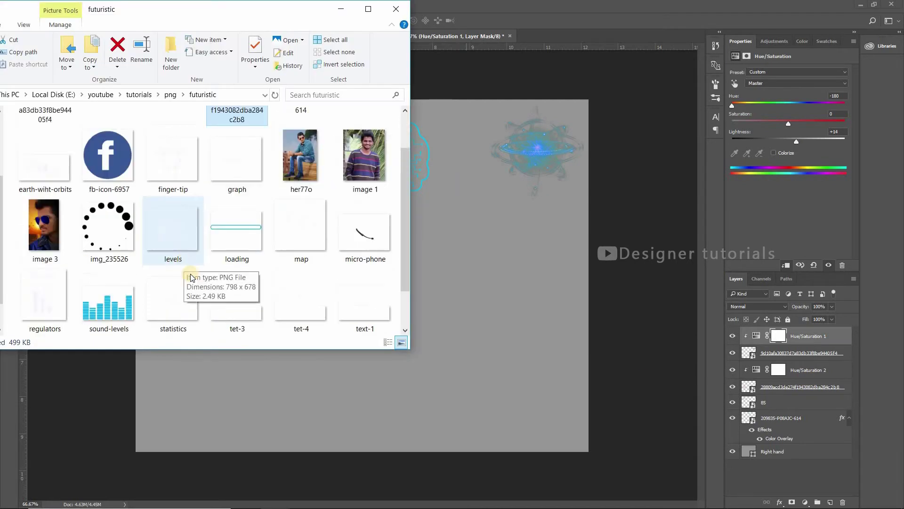
scroll(282, 303, up, 2)
drag(365, 146, 510, 313)
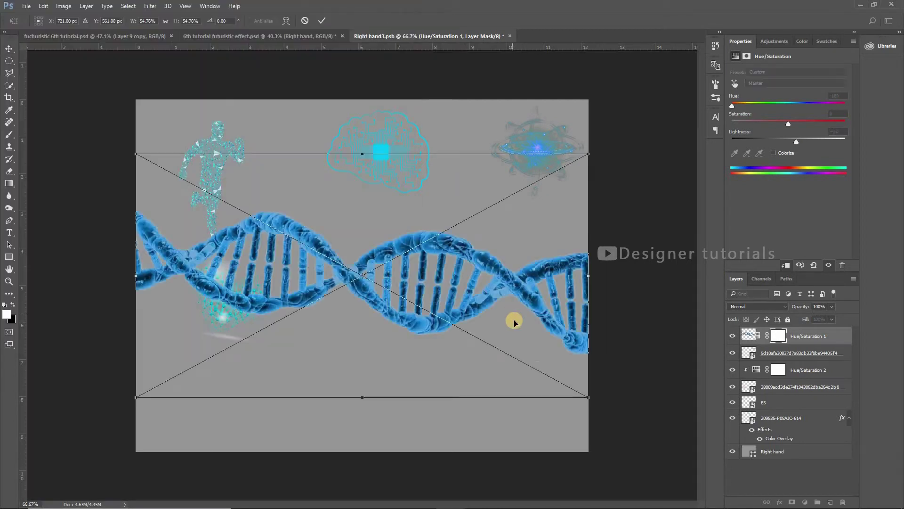
drag(595, 390, 525, 348)
scroll(518, 336, up, 3)
key(Return)
click(767, 433)
click(731, 433)
click(731, 433)
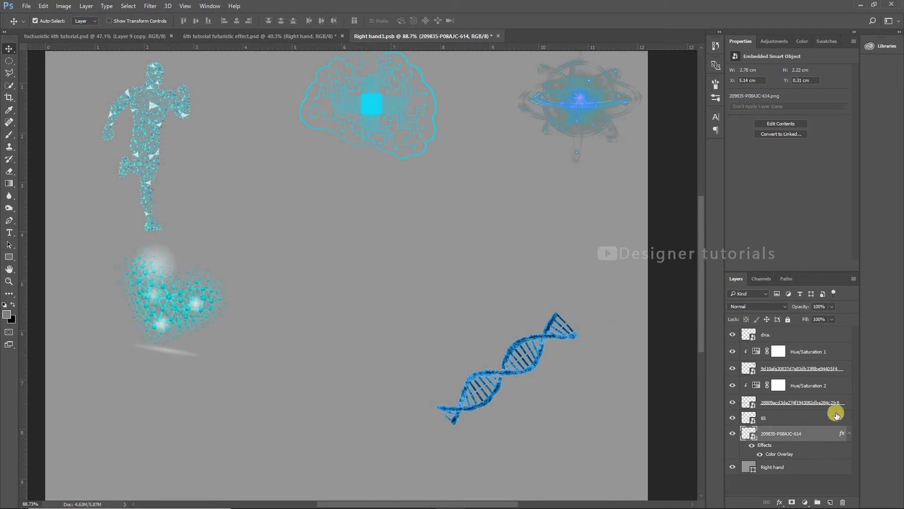
Add a Hue/Saturation adjustment clipped to the dna layer with Hue set to -15.
click(776, 335)
click(805, 502)
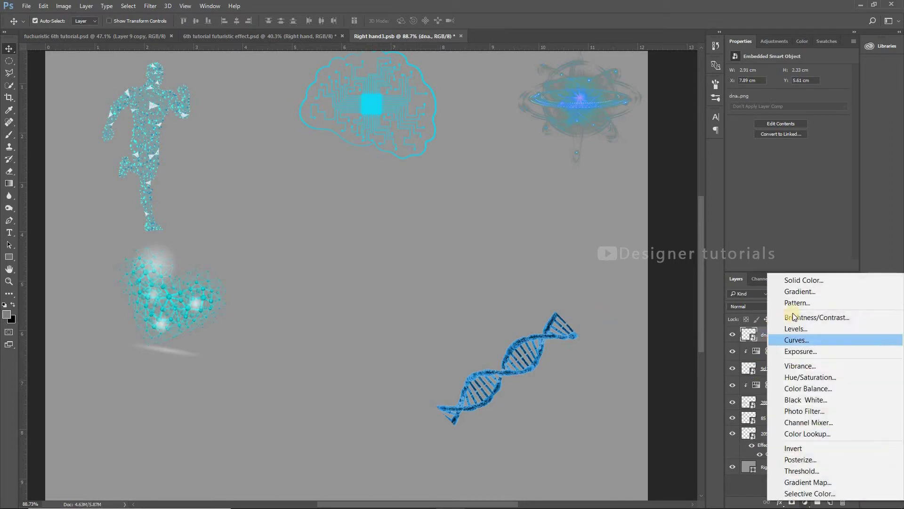
click(805, 377)
mouse_move(789, 103)
mouse_down()
mouse_move(801, 106)
mouse_move(780, 110)
mouse_up()
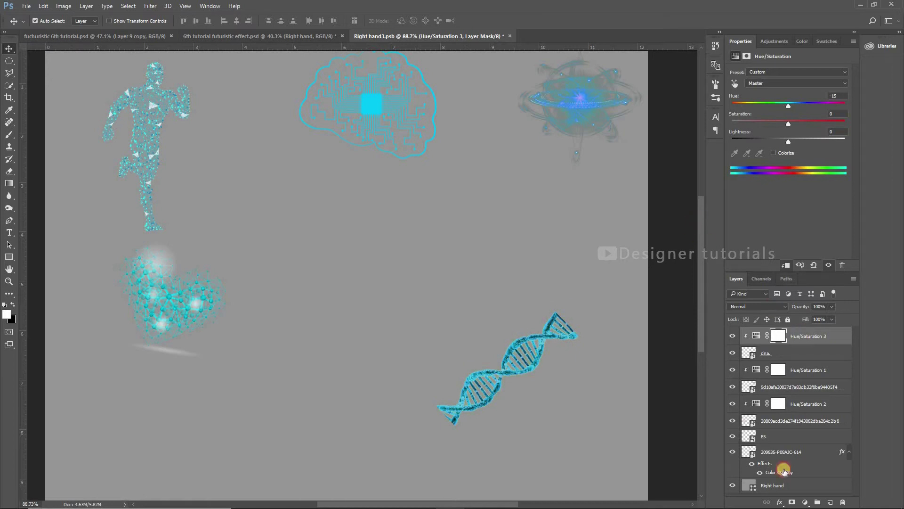
Create an empty layer above all others and examine the DNA's surrounding details in fuchuristic 6th tutorial.psd.
click(830, 501)
click(49, 37)
scroll(215, 445, up, 6)
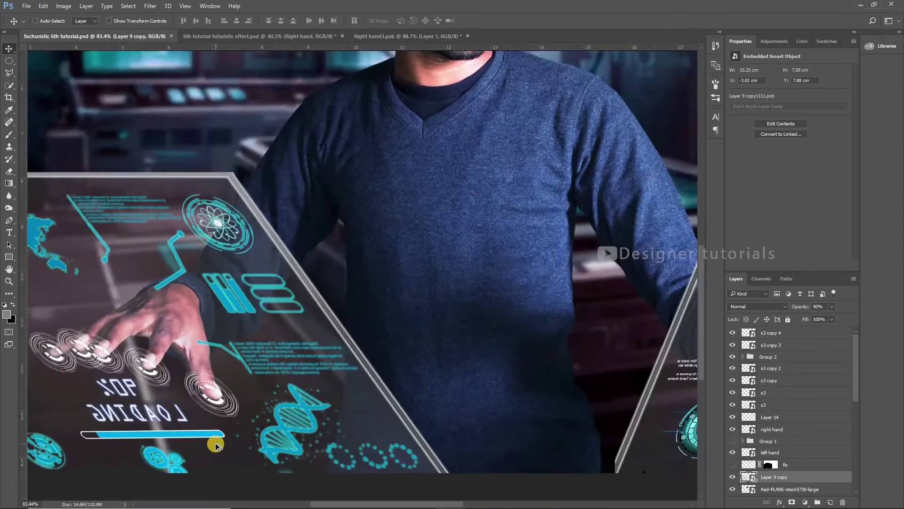
scroll(216, 445, up, 2)
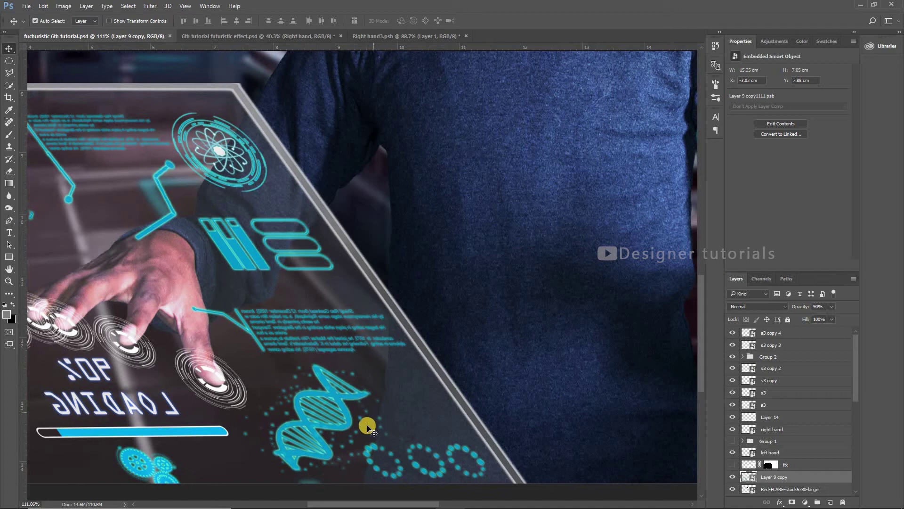
Select the empty top layer in Right hand3.psb and set the brush tip to 180% spacing and 32% hardness.
click(398, 36)
click(767, 338)
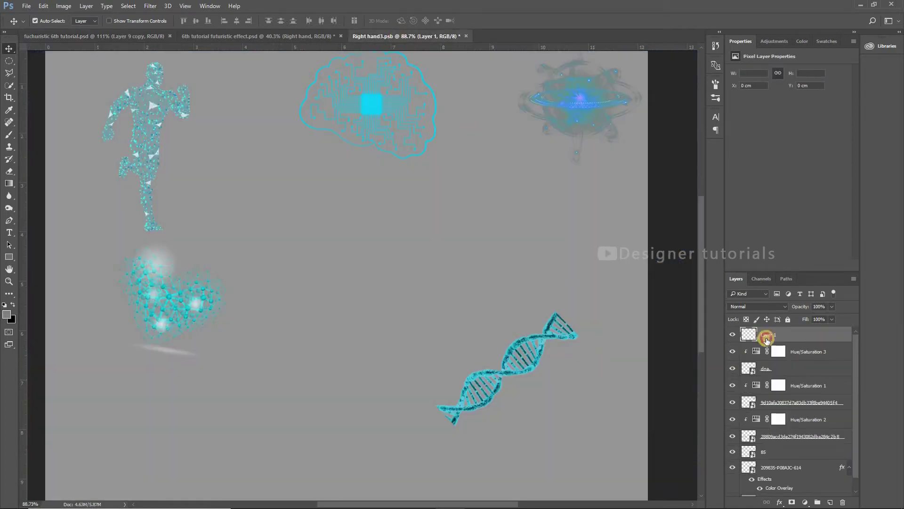
key(b)
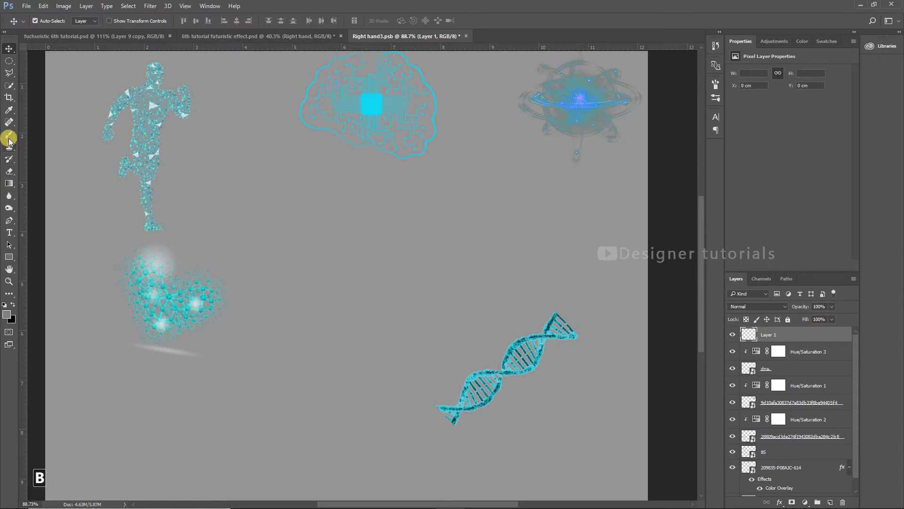
click(8, 136)
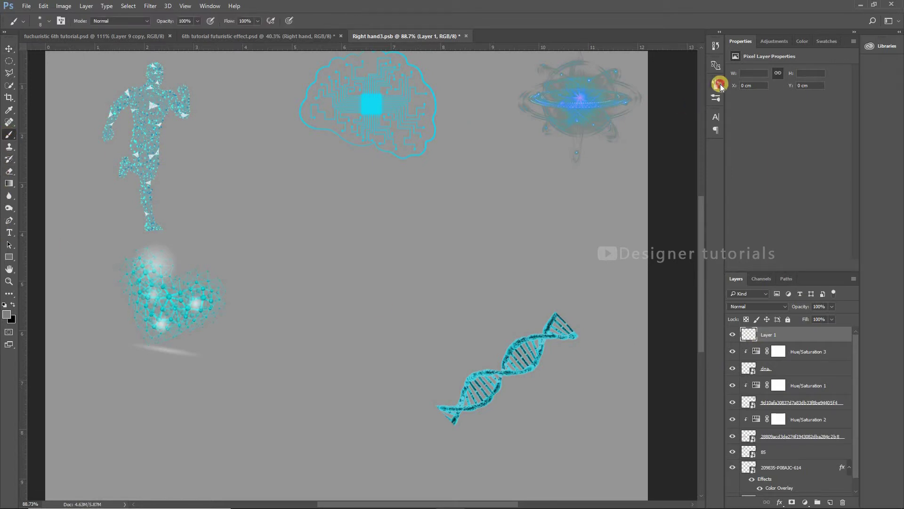
key(F5)
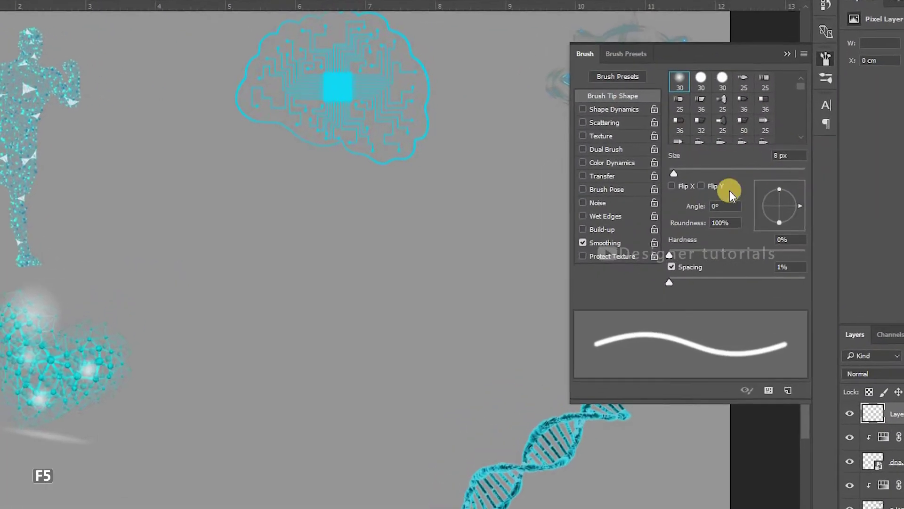
drag(680, 287, 779, 292)
drag(679, 256, 726, 260)
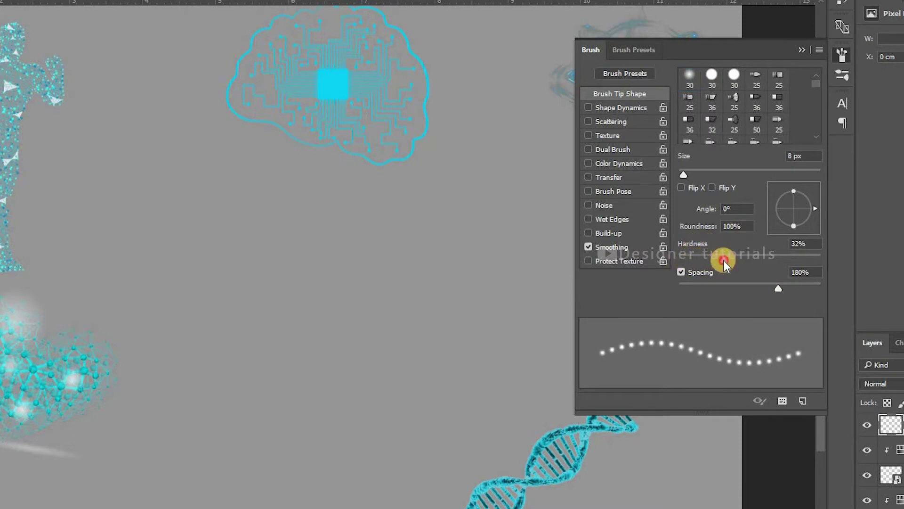
Enable Shape Dynamics with 62% Size Jitter and Scattering with 564% Scatter for the brush.
click(600, 107)
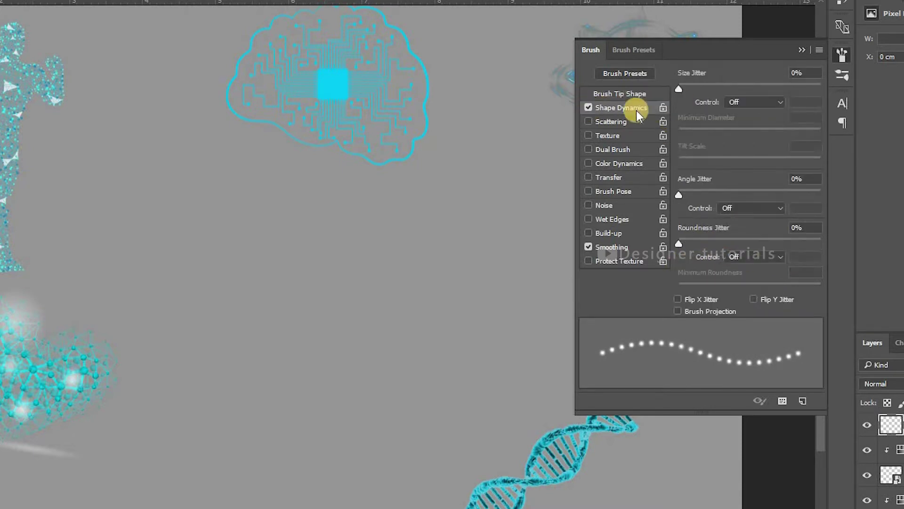
drag(680, 86, 767, 94)
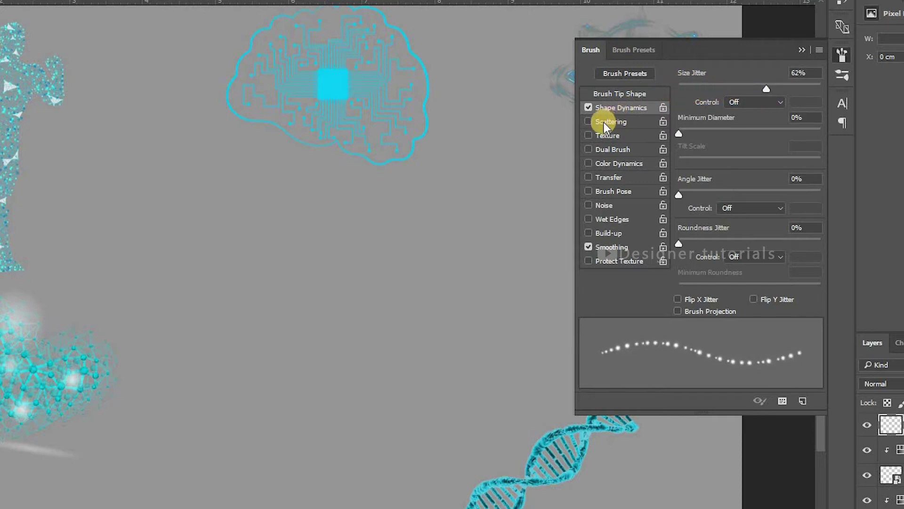
click(620, 121)
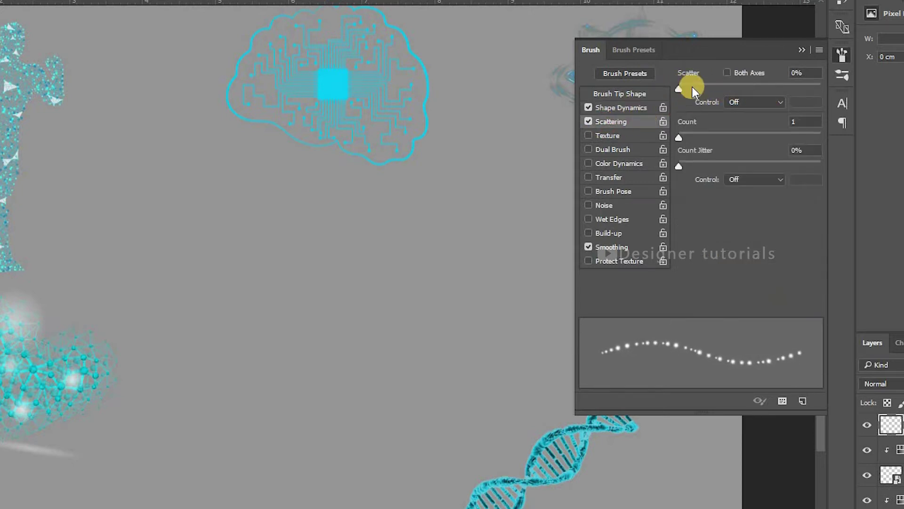
drag(677, 87, 759, 103)
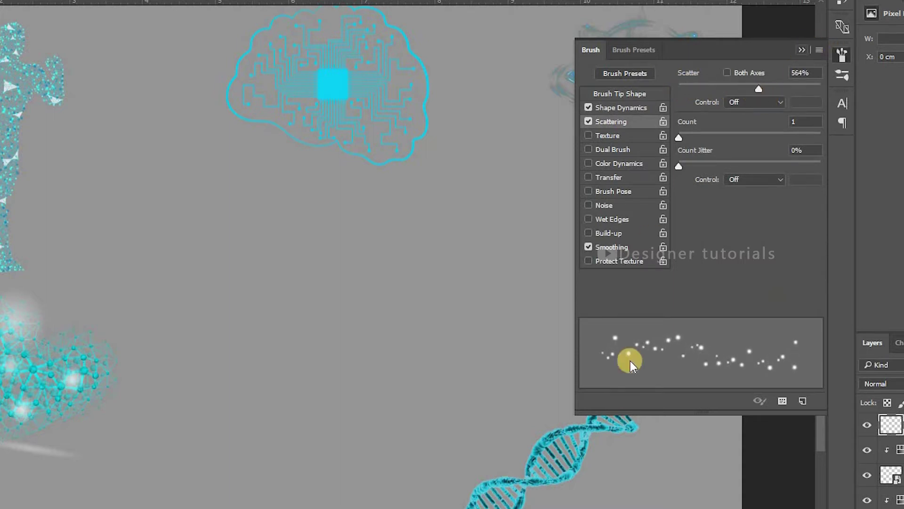
click(801, 51)
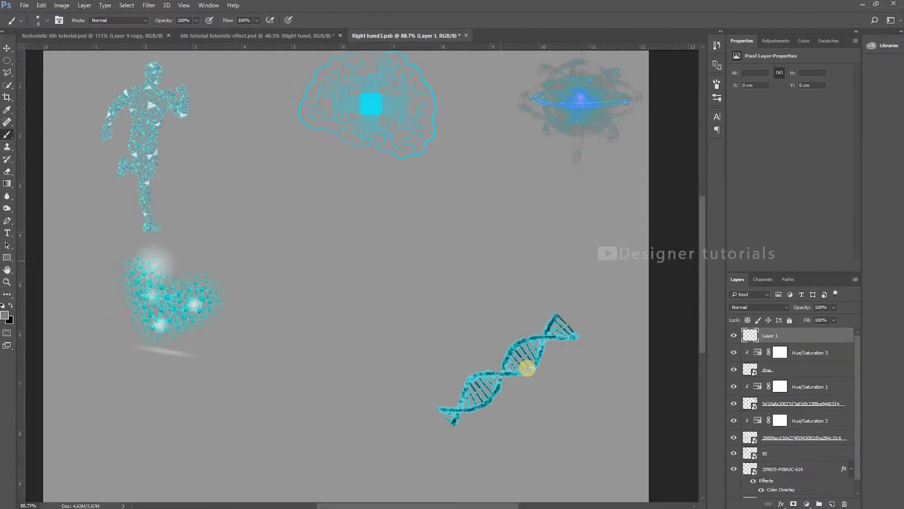
Set the foreground color to the bright cyan sampled from the square chip in the brain graphic.
click(6, 314)
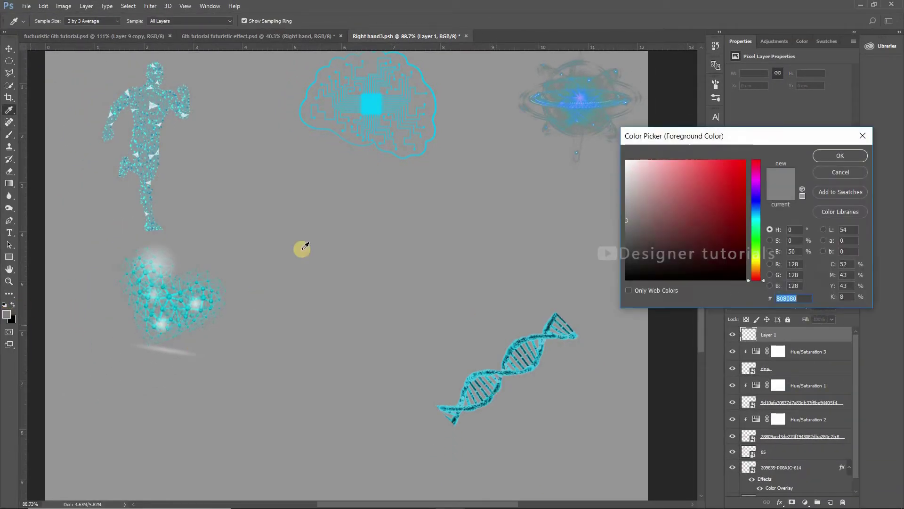
click(378, 99)
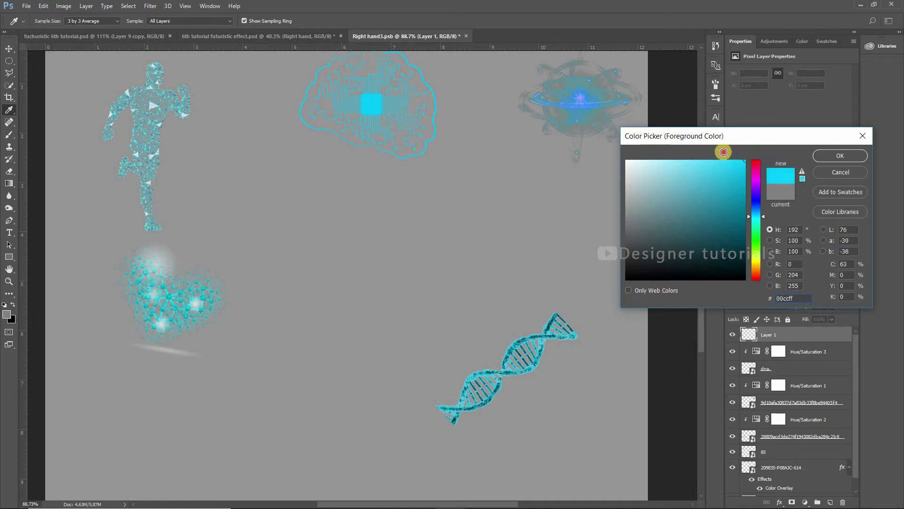
click(724, 157)
click(832, 158)
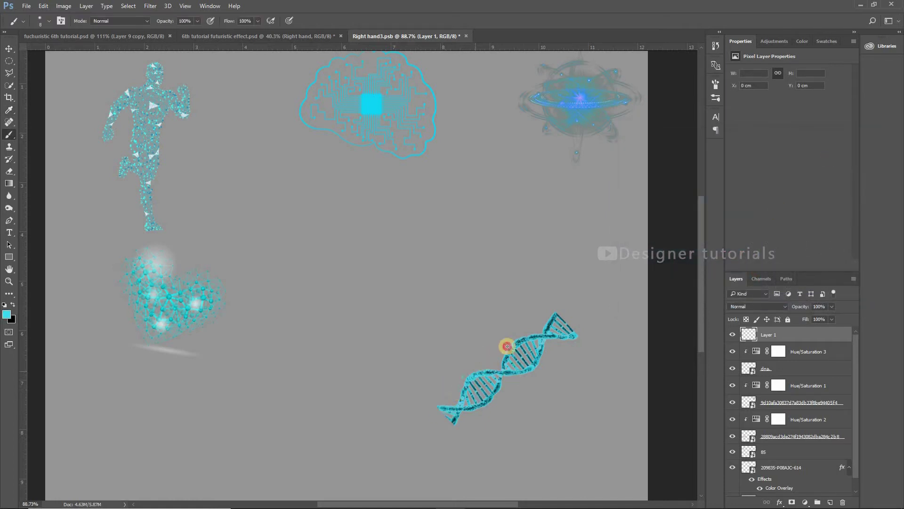
Paint scattered cyan dots all around the DNA strand on the empty layer.
click(438, 396)
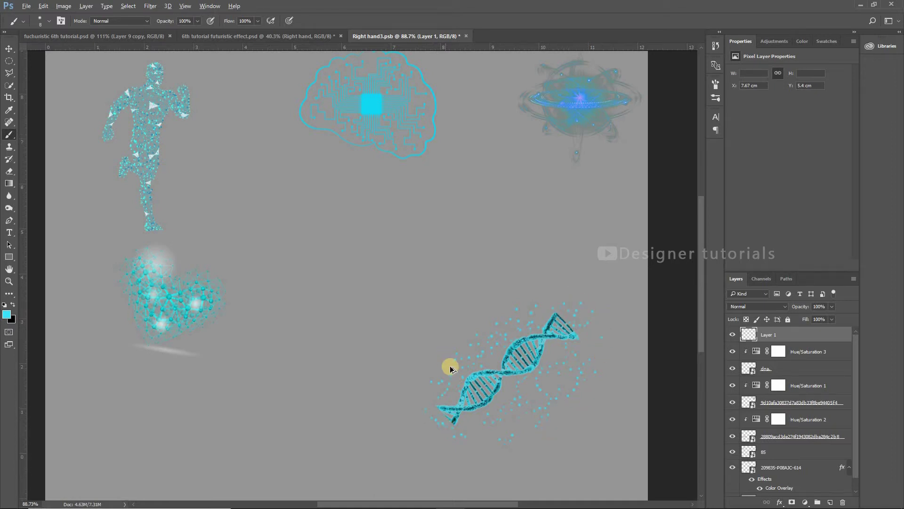
scroll(488, 403, down, 2)
scroll(489, 403, up, 3)
scroll(511, 397, down, 4)
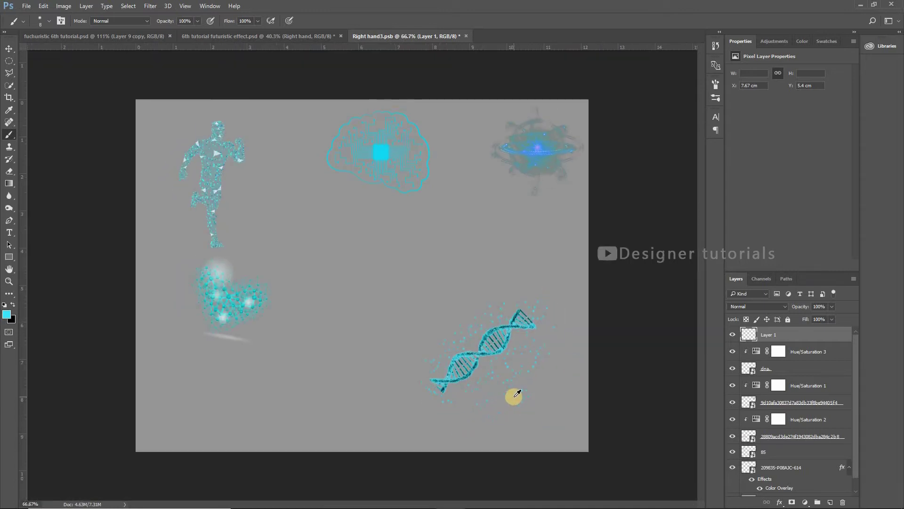
key(v)
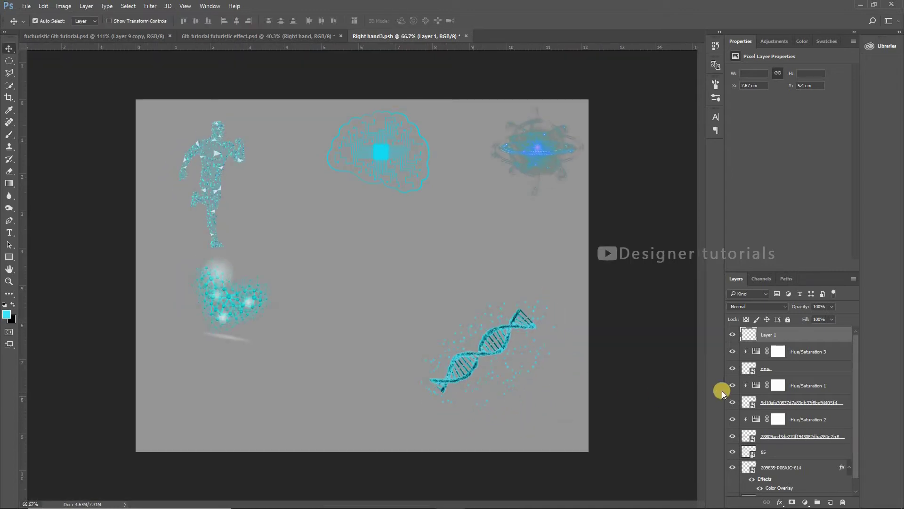
Place img_235526 from the futuristic folder below the DNA in the canvas's lower-right corner, scaled to about 0.98 cm wide.
key(alt+Tab)
scroll(259, 258, down, 3)
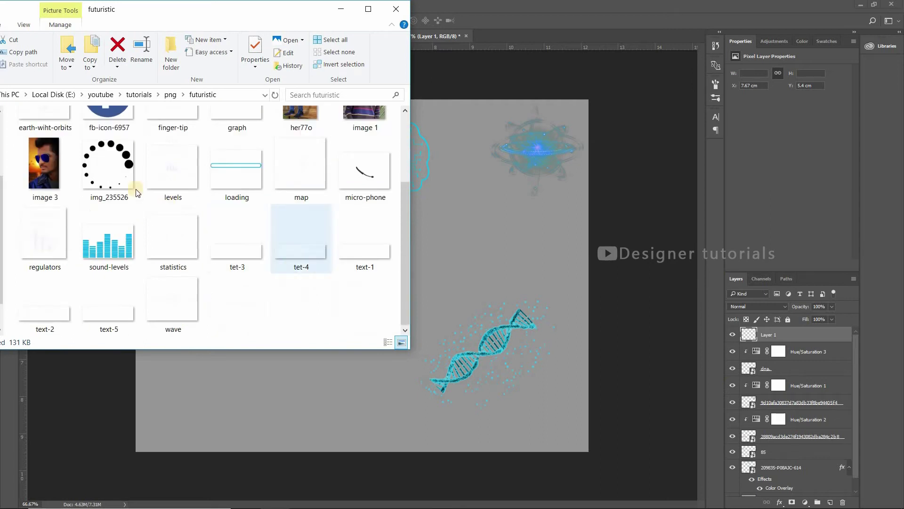
drag(125, 162, 503, 324)
drag(547, 451, 544, 406)
key(Return)
key(ctrl+t)
key(Return)
key(Return)
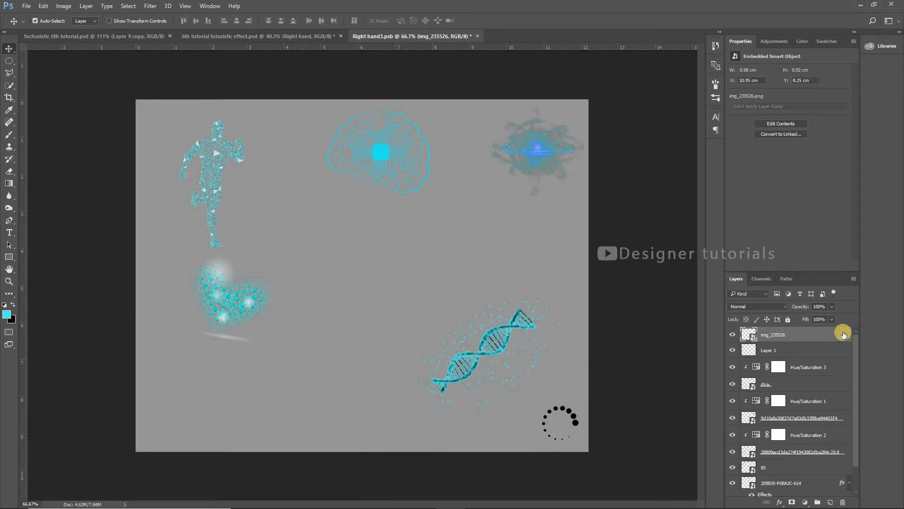
Add a cyan Color Overlay and a light-cyan 1 px Outer Glow to the dotted ring.
double_click(843, 334)
click(532, 167)
click(550, 166)
click(548, 203)
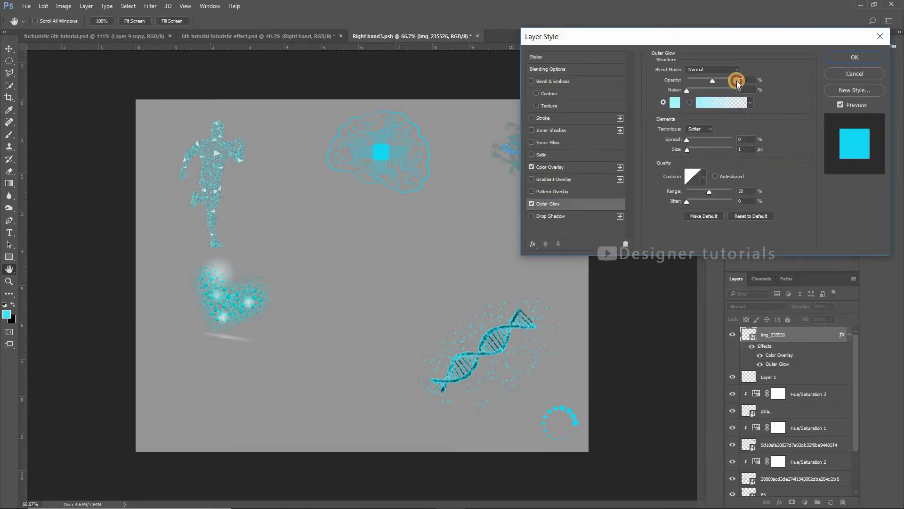
click(848, 55)
Duplicate the dotted ring twice in a row beside the original, rotating the first copy about 90° and the second about 180°.
key(v)
drag(575, 422, 523, 424)
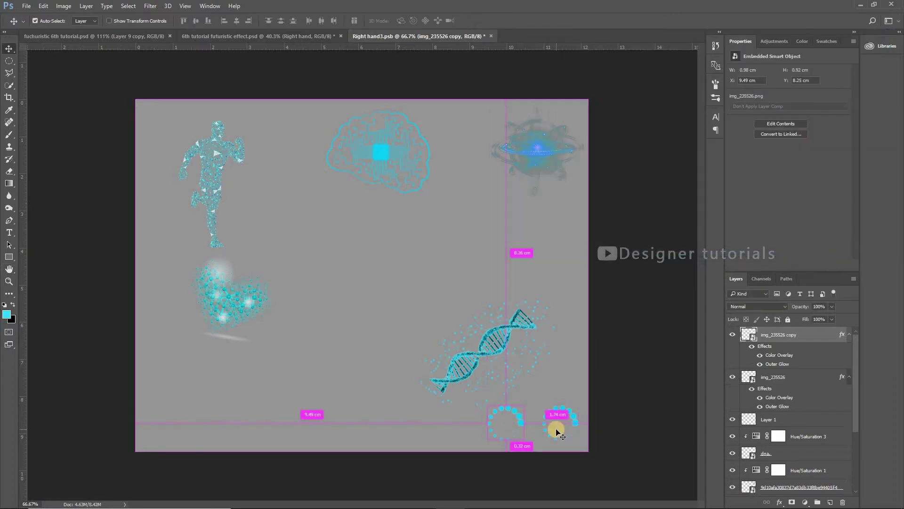
key(ctrl+t)
drag(539, 389, 550, 444)
key(Return)
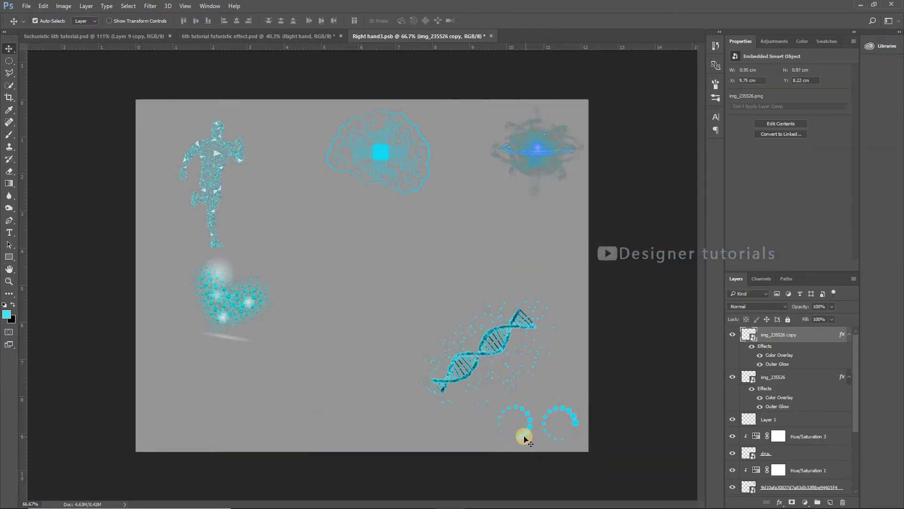
drag(476, 437, 485, 437)
key(ctrl+t)
drag(504, 408, 465, 480)
key(Return)
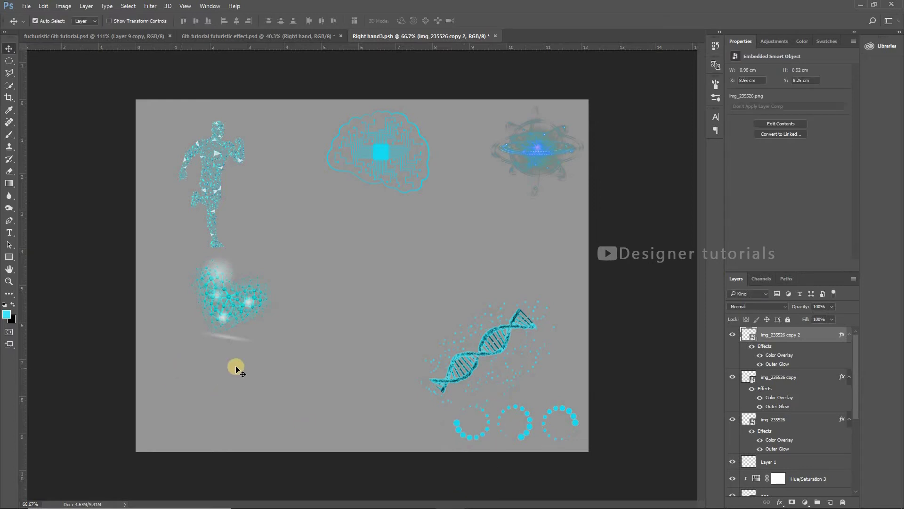
Place the regulators image from the futuristic folder, scaled down, below the molecule graphic.
key(alt+Tab)
scroll(366, 295, up, 3)
scroll(306, 294, down, 3)
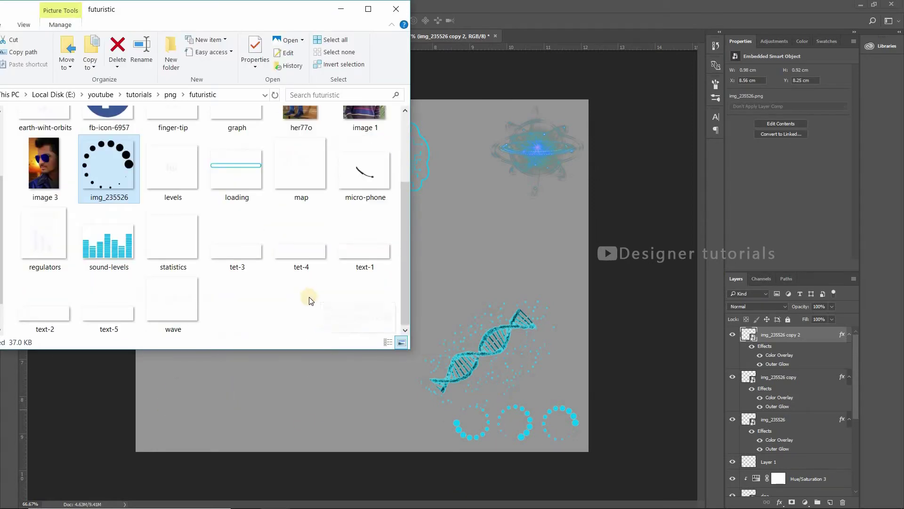
drag(45, 238, 502, 441)
drag(385, 351, 224, 408)
key(Return)
Copy the dotted ring's layer effects to the regulators graphic and duplicate it alongside the original.
click(832, 351)
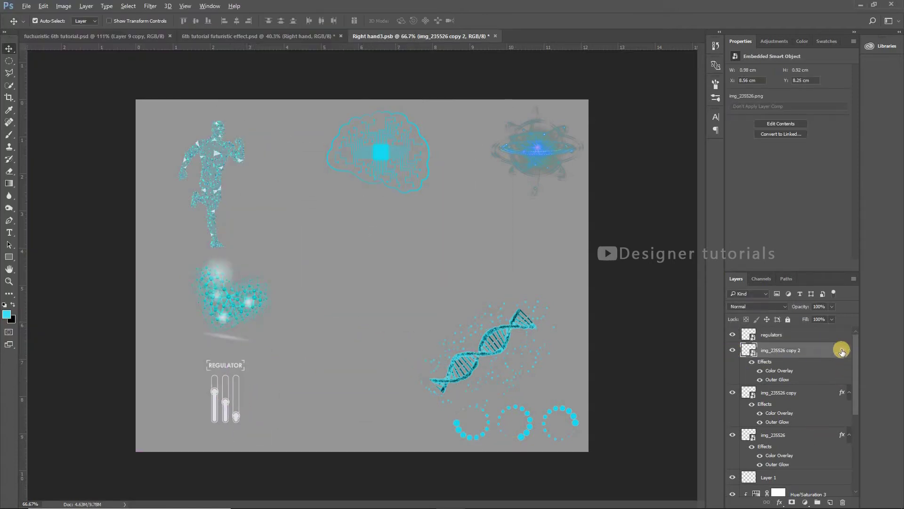
drag(842, 351, 842, 335)
drag(256, 417, 314, 420)
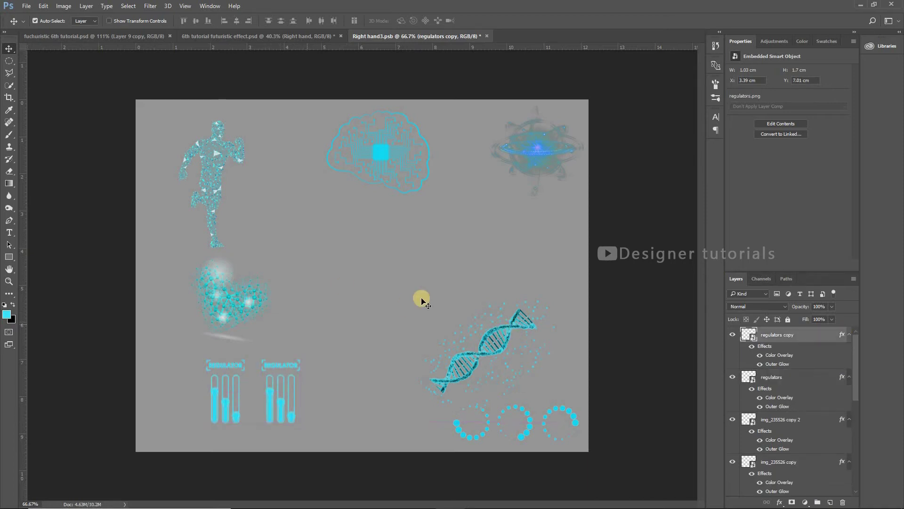
Place the loading image from the futuristic folder, flipped horizontally and scaled to about 18.3%, between the molecule and DNA graphics.
key(alt+Tab)
scroll(275, 287, up, 1)
scroll(275, 286, down, 1)
drag(236, 169, 473, 265)
drag(588, 450, 430, 333)
right_click(428, 336)
click(440, 460)
drag(406, 269, 401, 323)
drag(427, 384, 420, 377)
drag(402, 321, 401, 314)
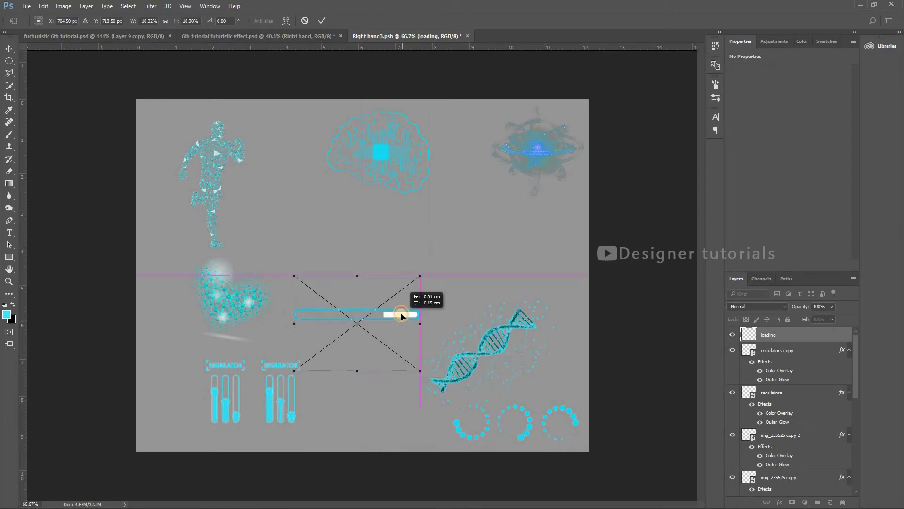
key(Return)
Place the 90%-loading image, flipped horizontally and scaled to about 2.57 cm wide, just above the loading bar.
key(alt+Tab)
drag(172, 172, 491, 255)
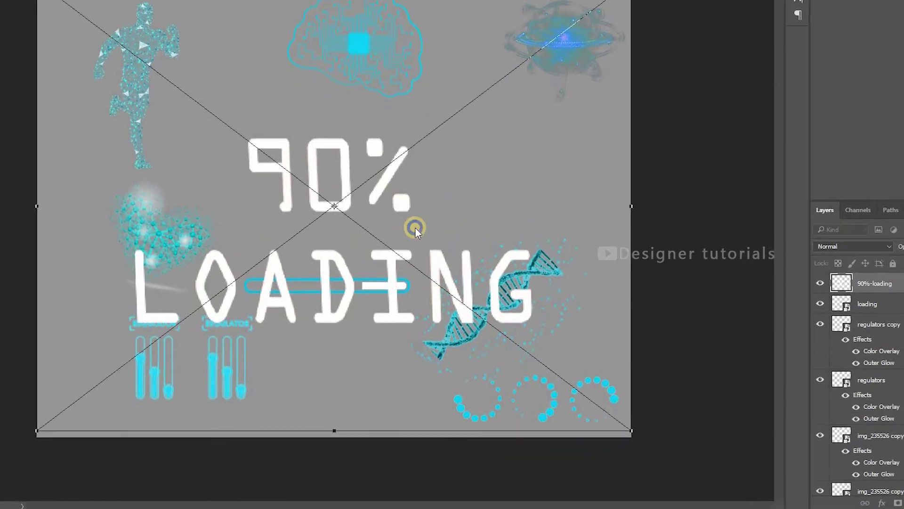
right_click(414, 337)
click(473, 417)
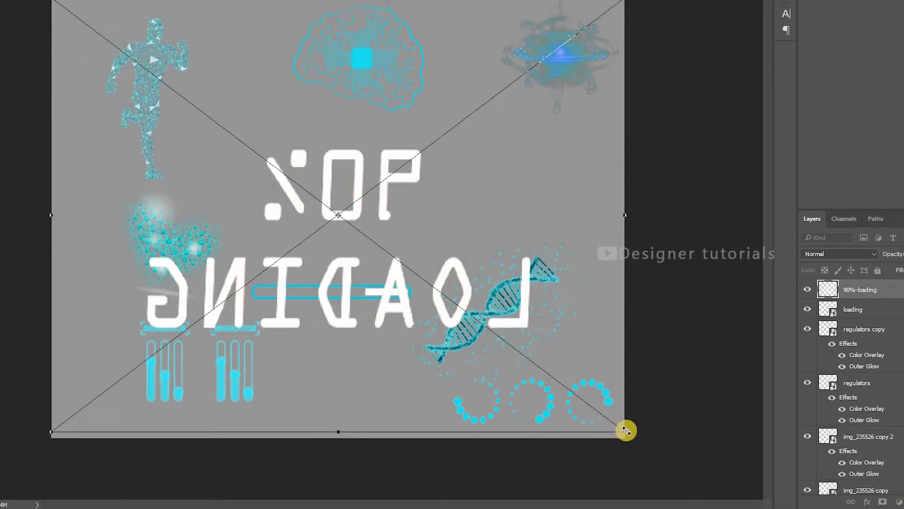
drag(631, 426, 421, 294)
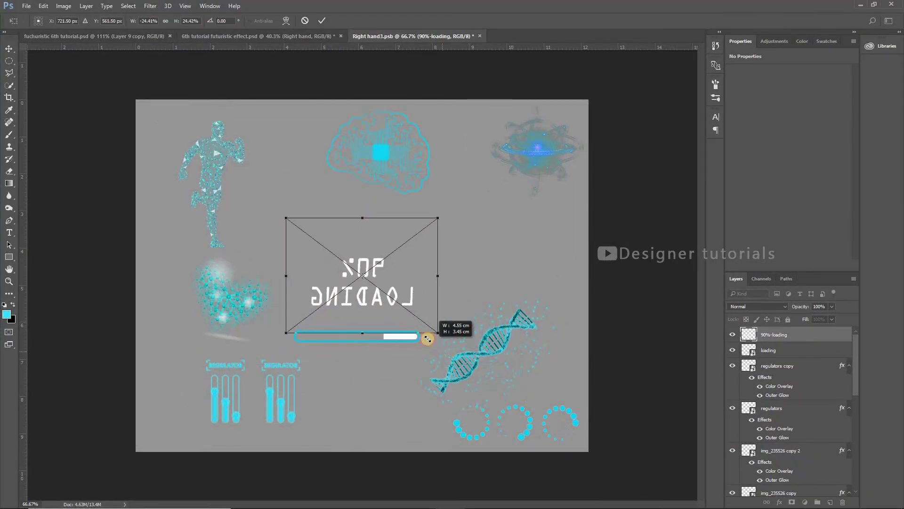
drag(427, 338, 422, 335)
drag(405, 294, 401, 307)
key(Return)
click(413, 338)
click(383, 315)
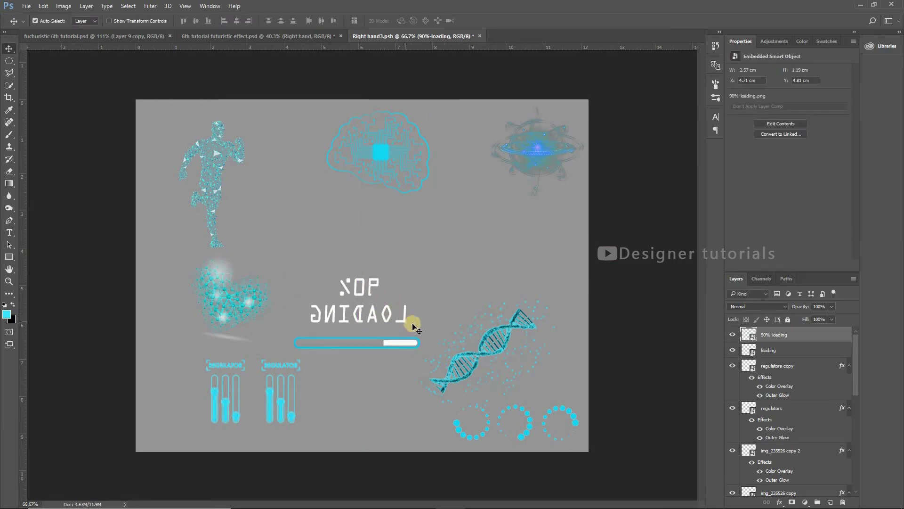
Add a light-cyan Outer Glow with 100% opacity and 1 px size to the 90%-loading layer.
double_click(848, 333)
click(552, 205)
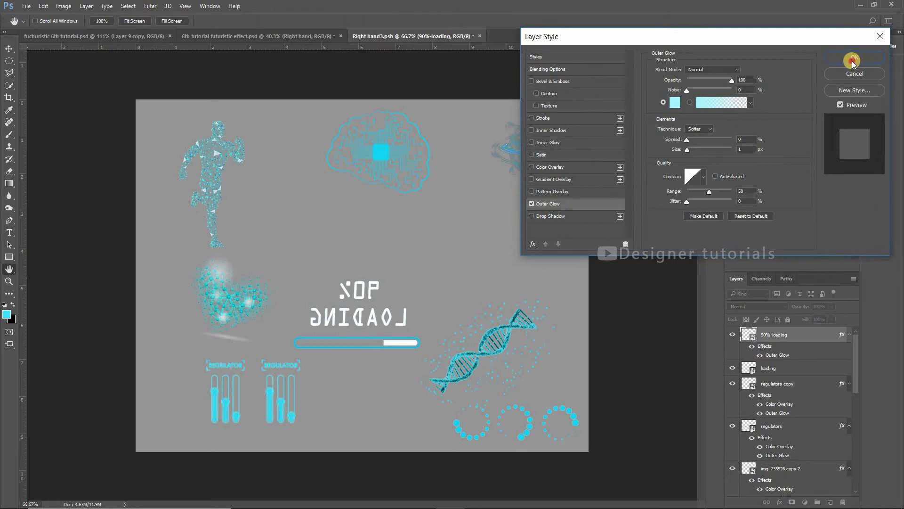
click(854, 59)
Place the text-5 image, flipped horizontally and scaled to about 4.22 cm wide, below the blue atom graphic.
key(alt+Tab)
drag(117, 323, 463, 235)
right_click(542, 255)
click(577, 406)
drag(589, 338, 459, 302)
drag(370, 275, 535, 231)
drag(623, 259, 614, 256)
drag(575, 231, 565, 234)
key(Return)
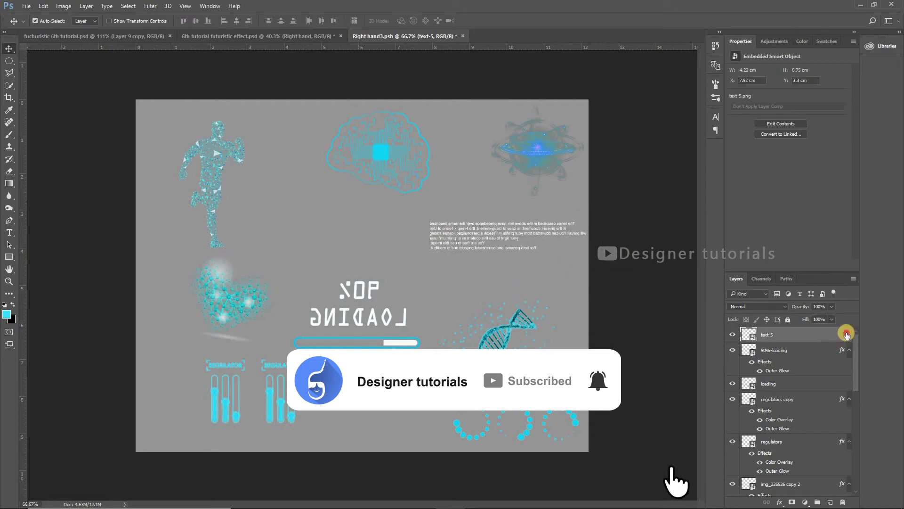
Add an Outer Glow to the text-5 layer.
double_click(813, 331)
click(567, 208)
click(854, 57)
Save Right hand3.psb and return to the 6th tutorial futuristic effect.psd document.
scroll(400, 239, up, 2)
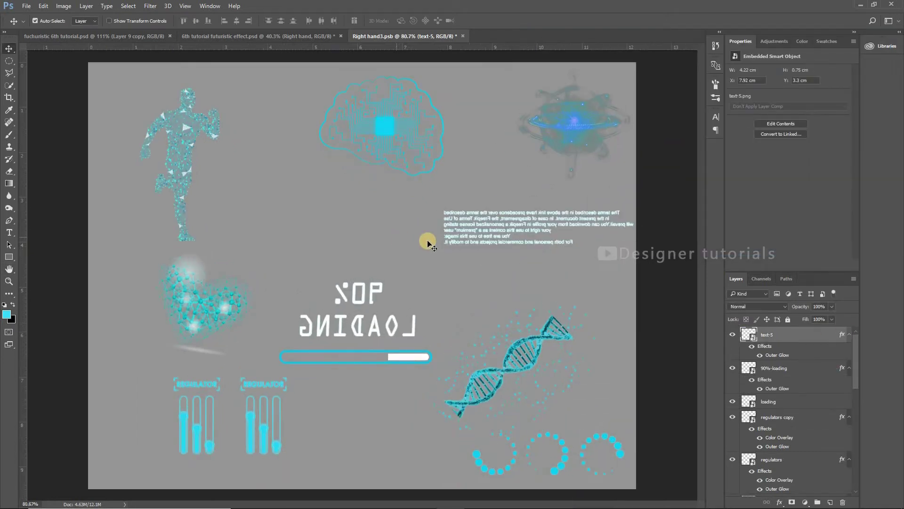
click(27, 6)
click(38, 125)
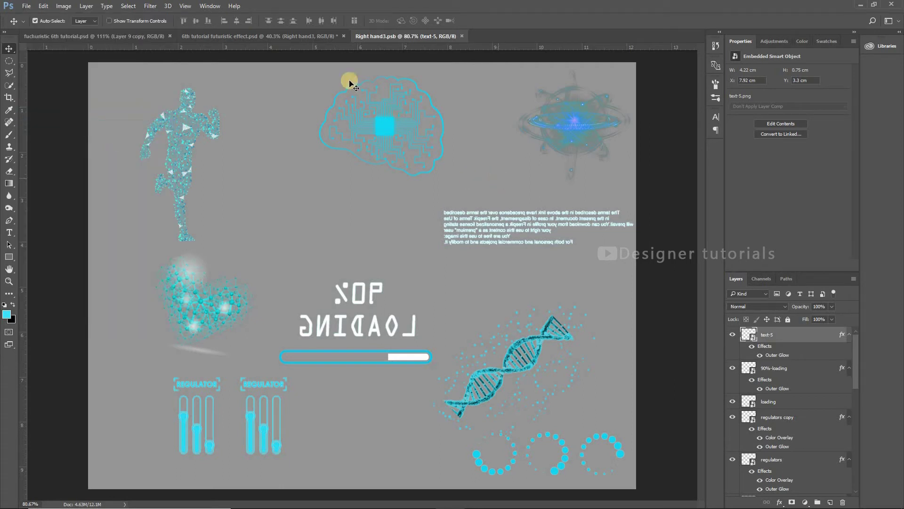
click(311, 38)
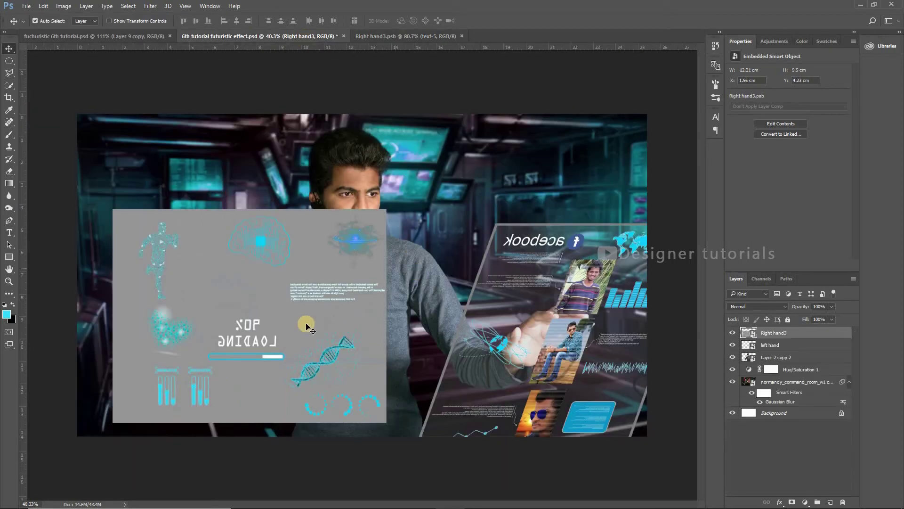
Examine the panel's connector lines in the fuchuristic 6th tutorial.psd reference document and return to Right hand3.psb.
scroll(305, 325, down, 1)
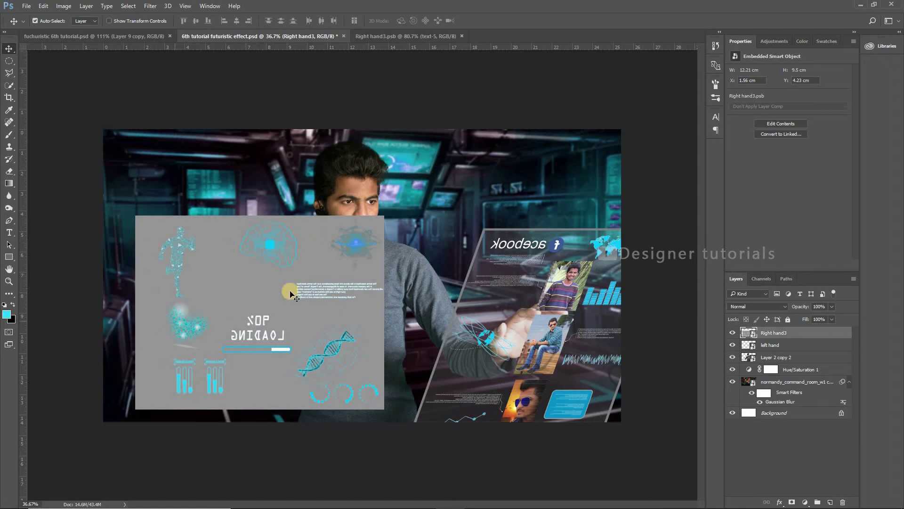
click(403, 36)
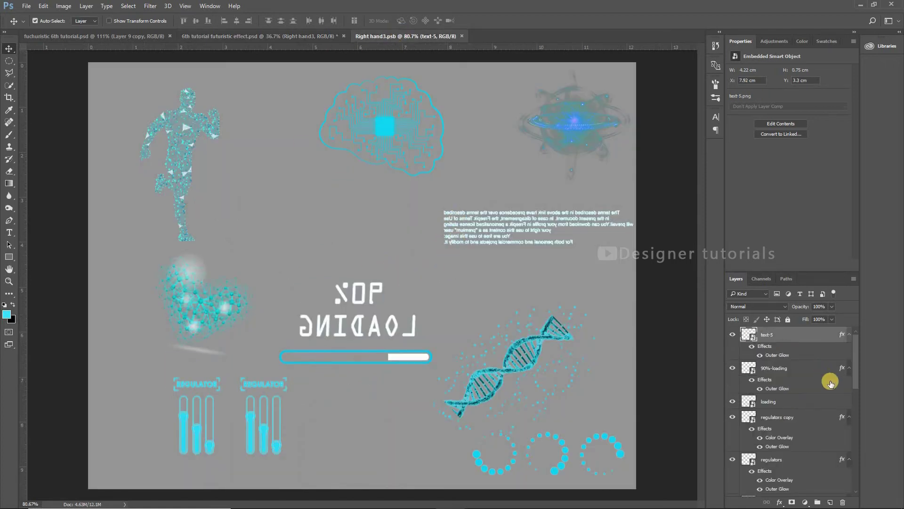
click(87, 38)
scroll(275, 257, down, 3)
drag(264, 305, 458, 272)
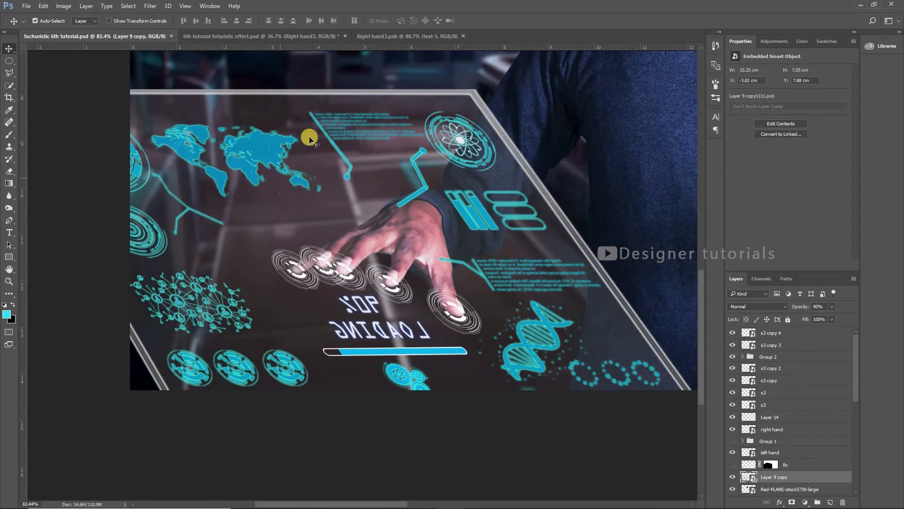
click(401, 37)
Set the Pen tool to Shape mode with no fill and a 5 px cyan stroke.
scroll(387, 363, up, 2)
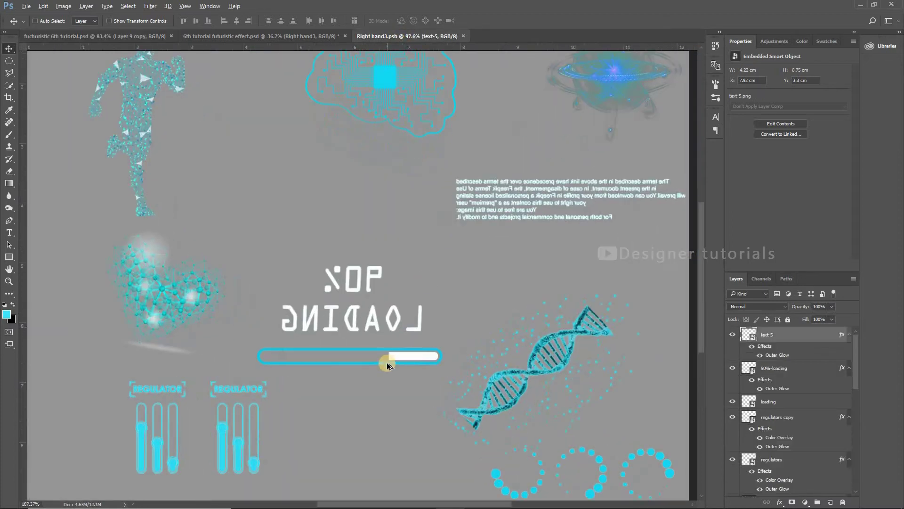
drag(405, 293, 694, 411)
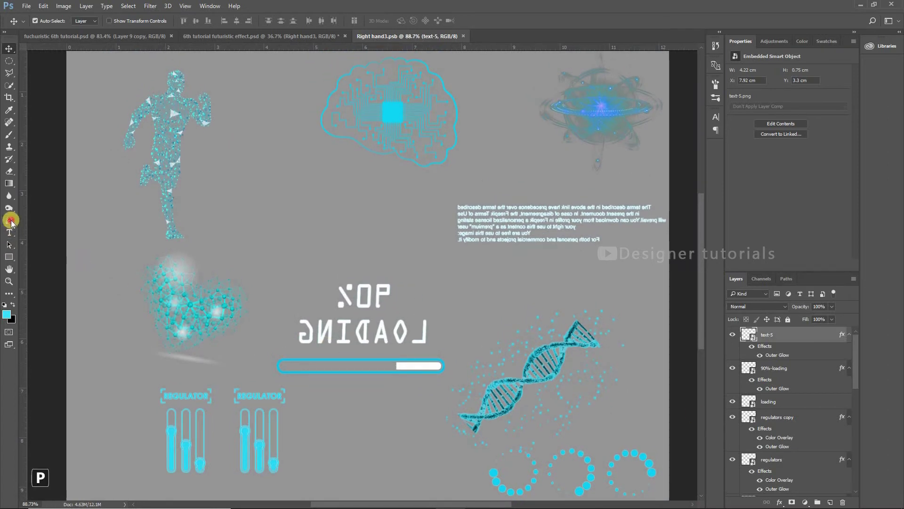
click(10, 226)
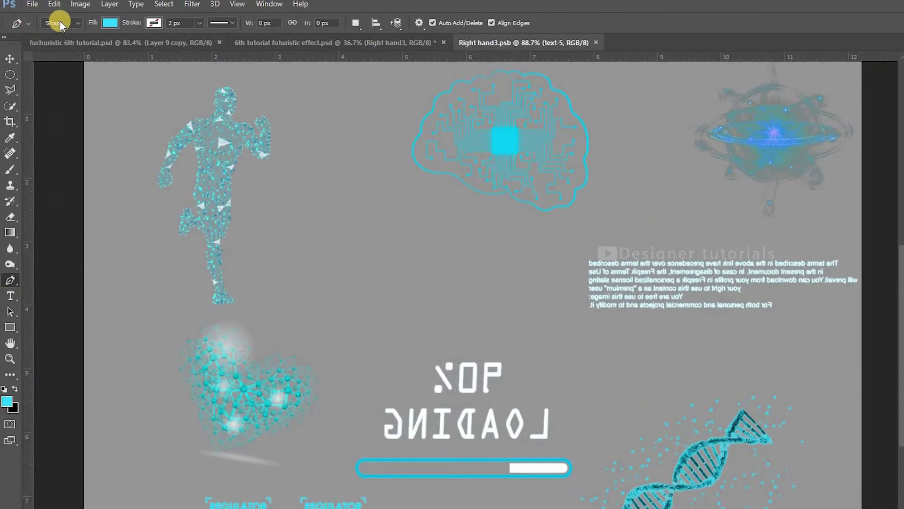
click(62, 22)
click(58, 36)
click(111, 23)
click(153, 22)
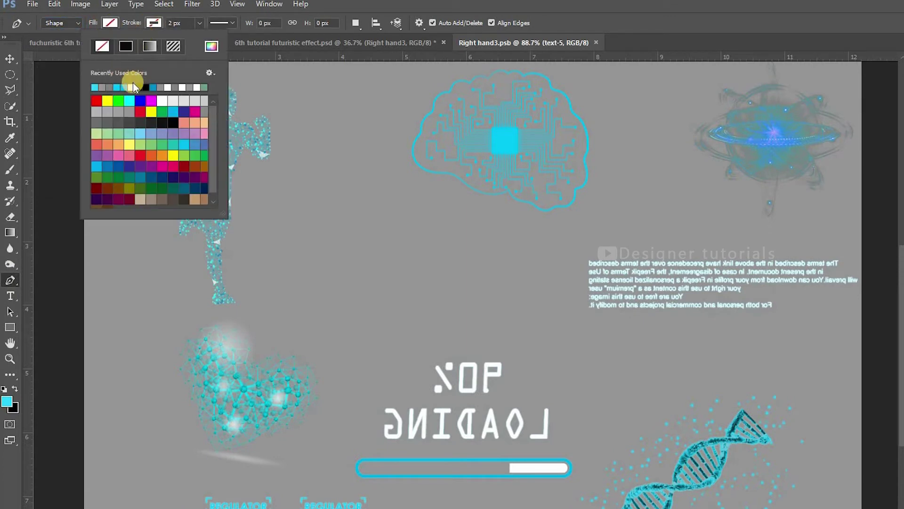
click(97, 88)
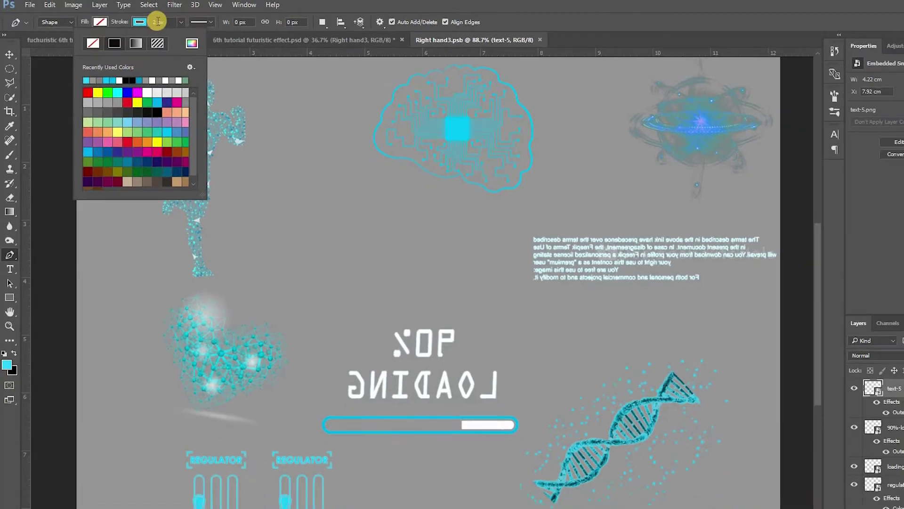
click(180, 22)
scroll(180, 22, up, 1)
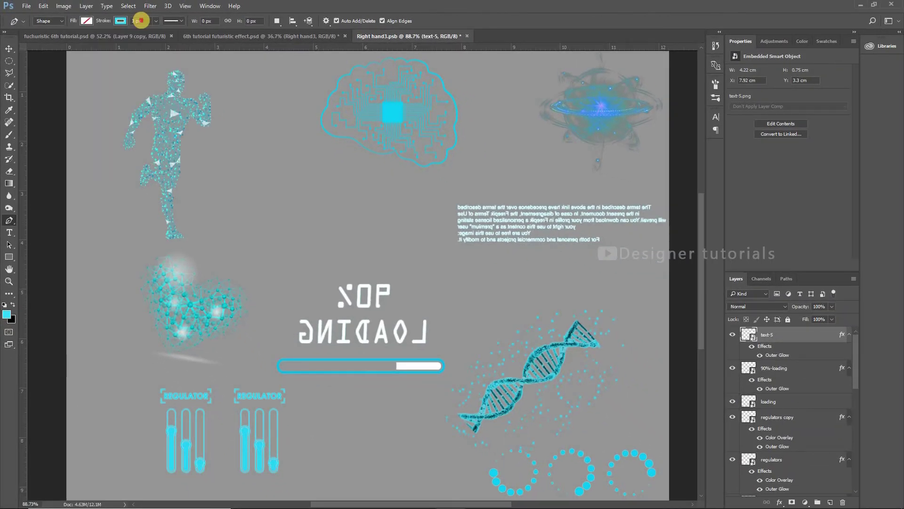
click(140, 21)
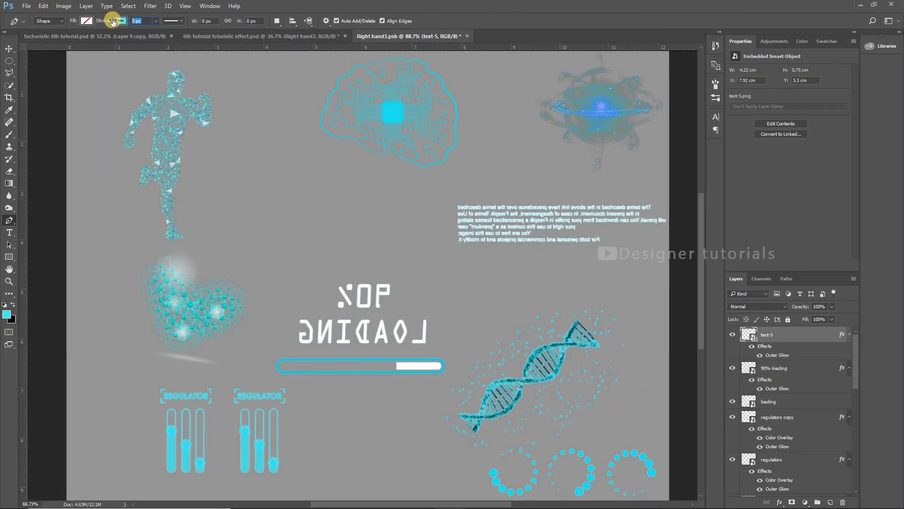
text(5)
key(Return)
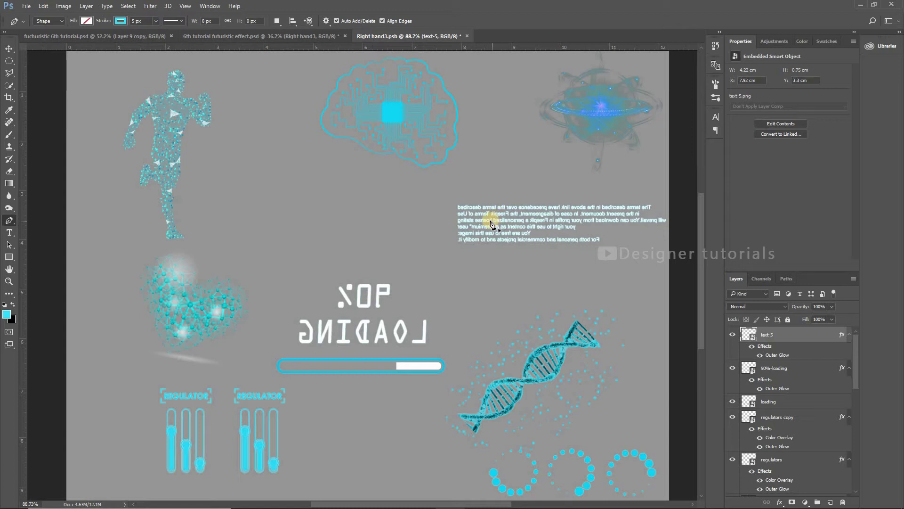
Draw a vertical cyan line about 88 px tall beside the mirrored text block, spanning its full height.
scroll(475, 213, up, 2)
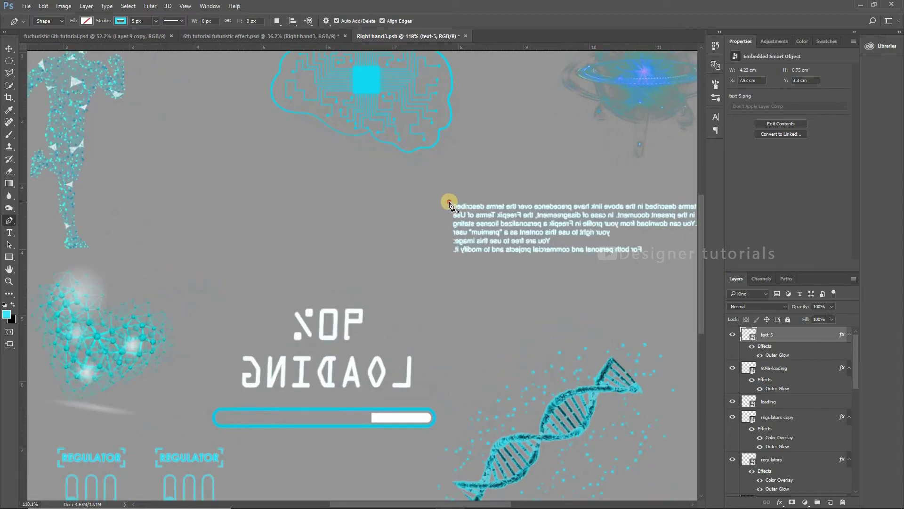
click(449, 202)
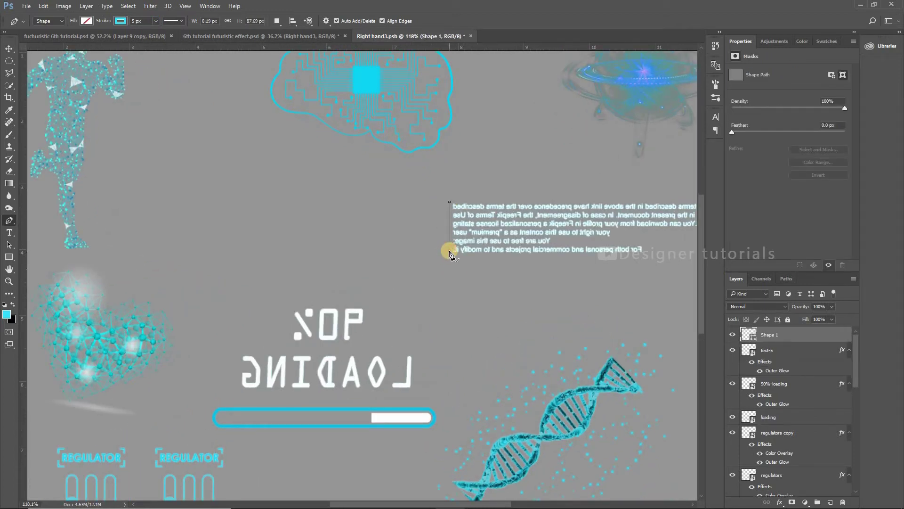
click(11, 49)
click(417, 241)
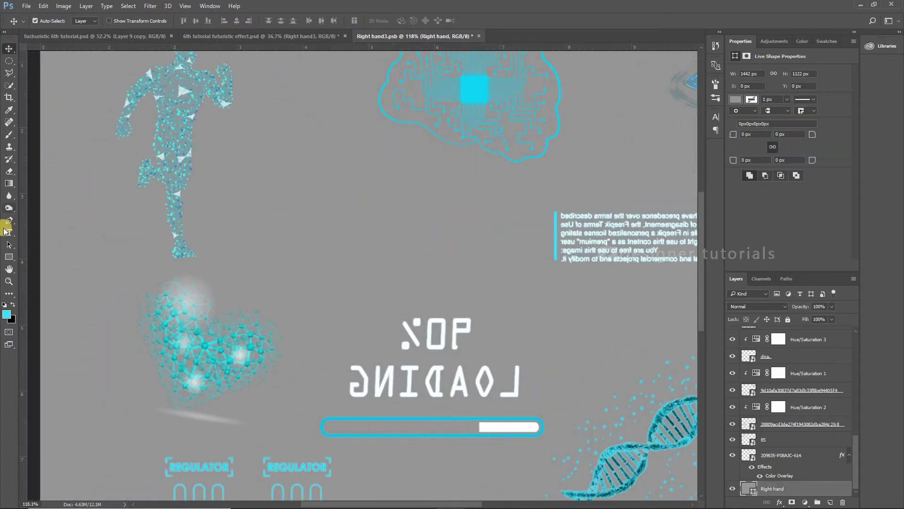
Draw a four-point bent connector line with the Pen tool, running from beside the running figure's legs down toward the loading graphic.
click(8, 221)
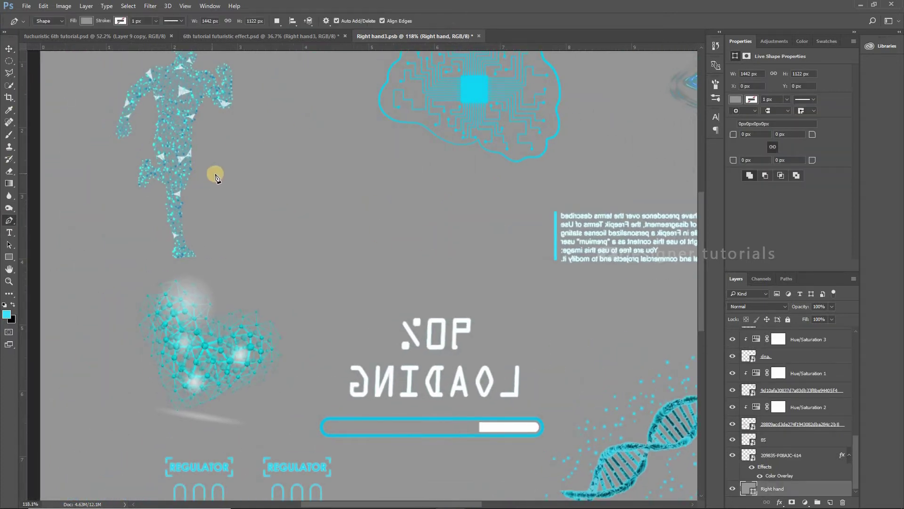
click(210, 178)
click(245, 191)
click(284, 246)
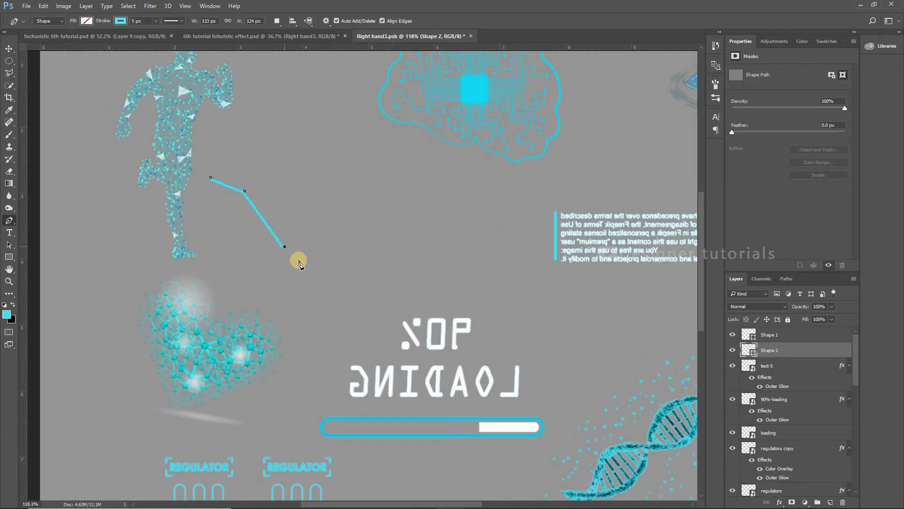
click(766, 366)
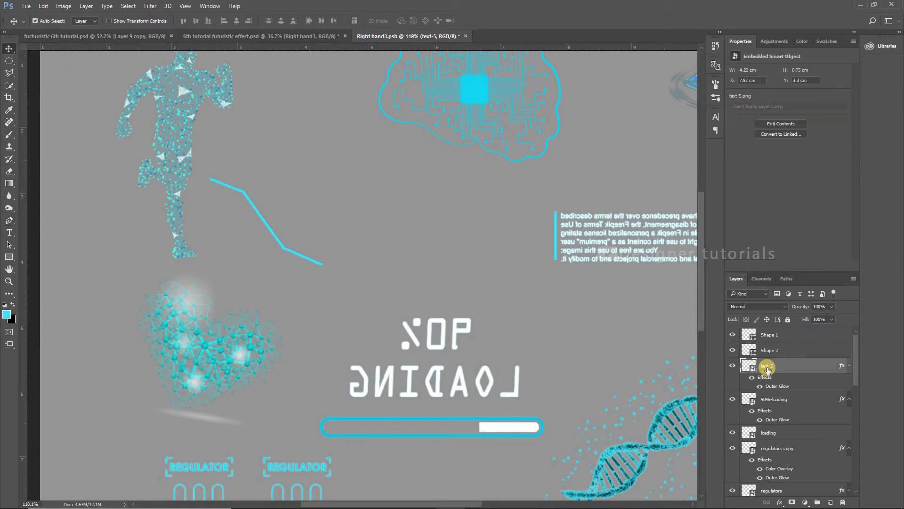
Draw a bent branch line from above the molecular heart graphic to the lower bend of the running figure's connector.
click(233, 277)
click(242, 258)
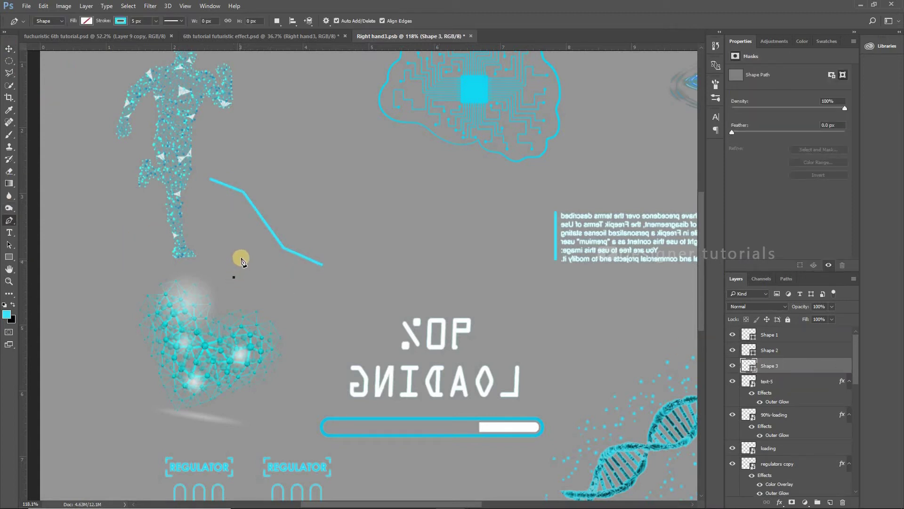
click(9, 49)
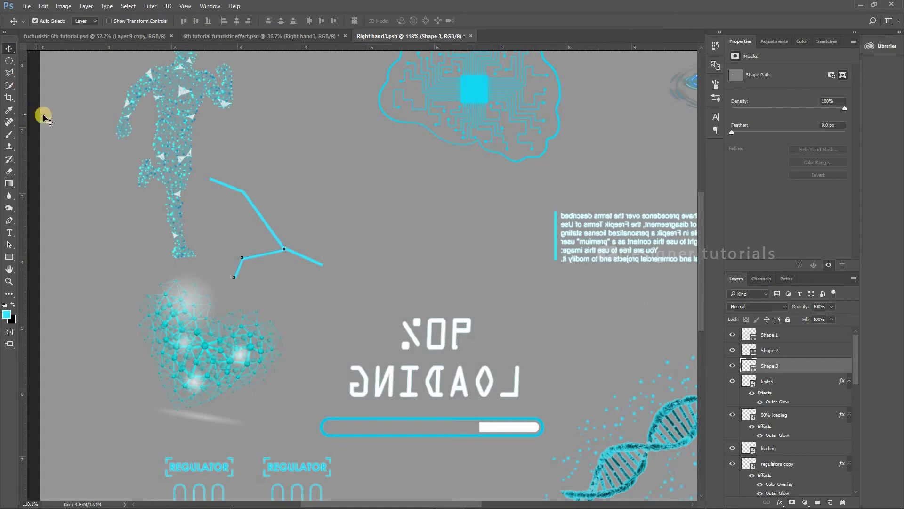
click(767, 381)
scroll(284, 247, up, 3)
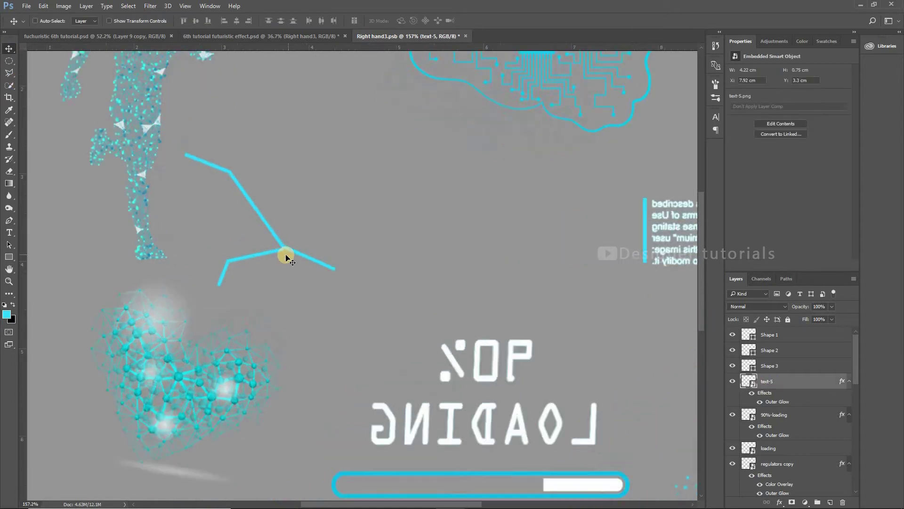
click(250, 255)
scroll(298, 254, down, 3)
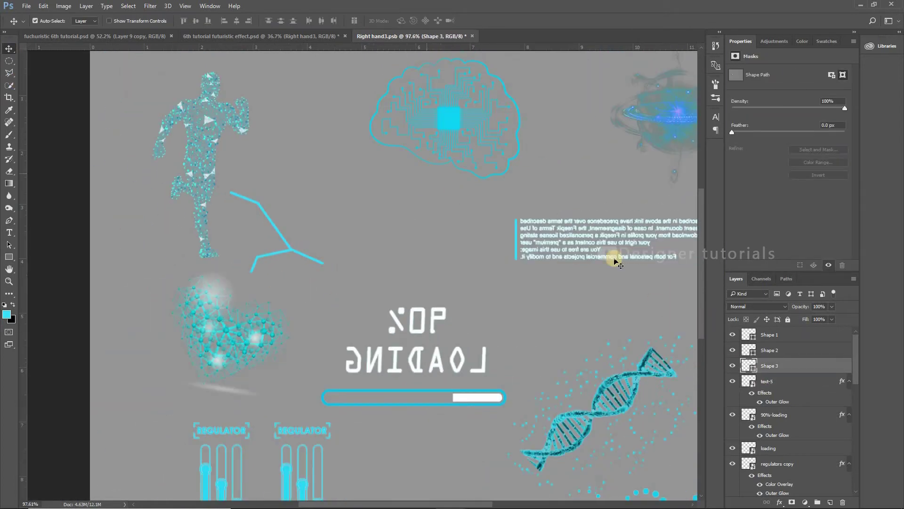
Draw a short three-point bent connector line with the Pen tool, leading down from the brain graphic's lower edge.
click(767, 385)
key(p)
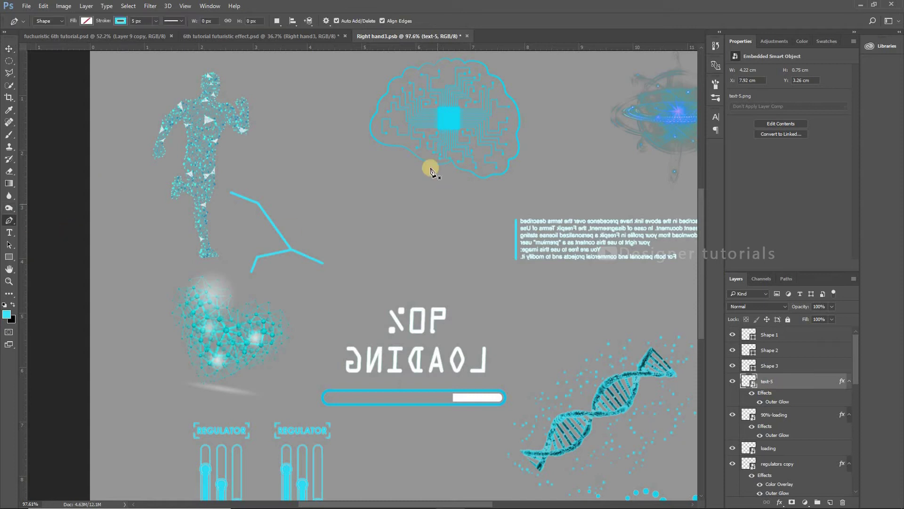
click(406, 159)
click(398, 172)
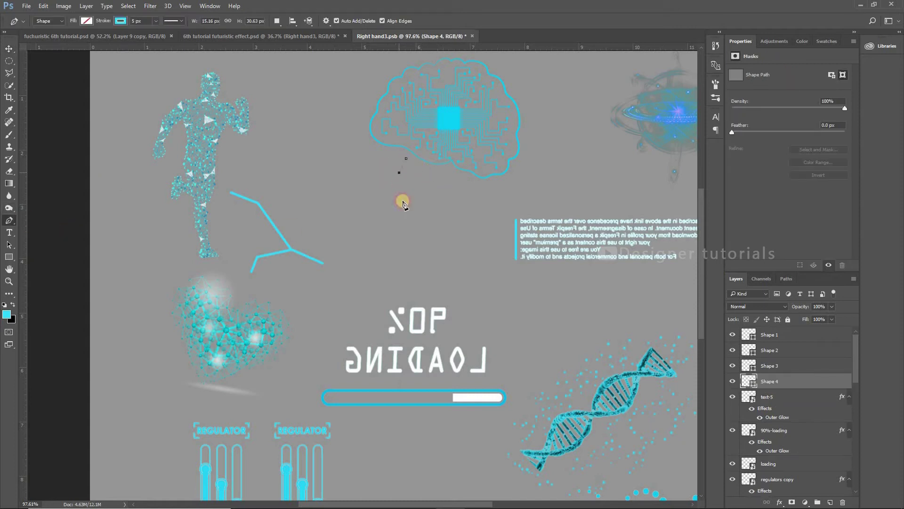
click(9, 48)
click(767, 397)
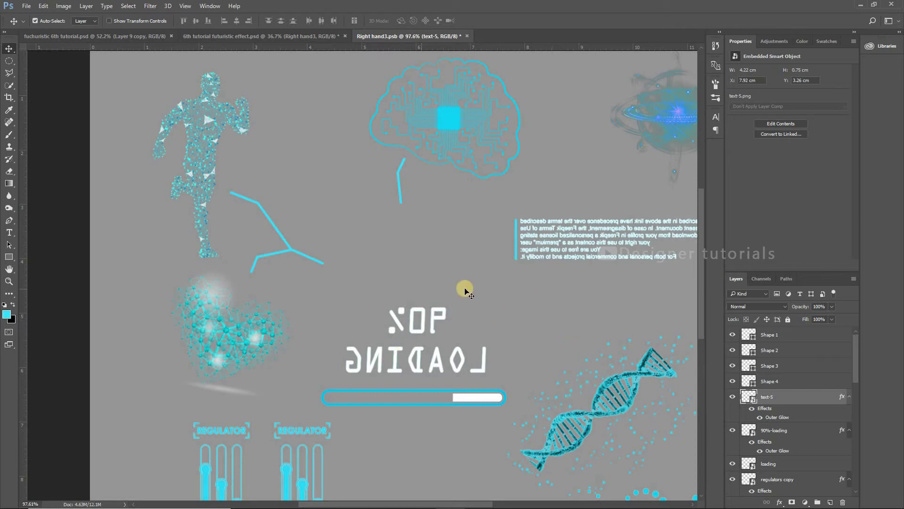
Set the Ellipse tool to a cyan fill with no stroke.
click(8, 257)
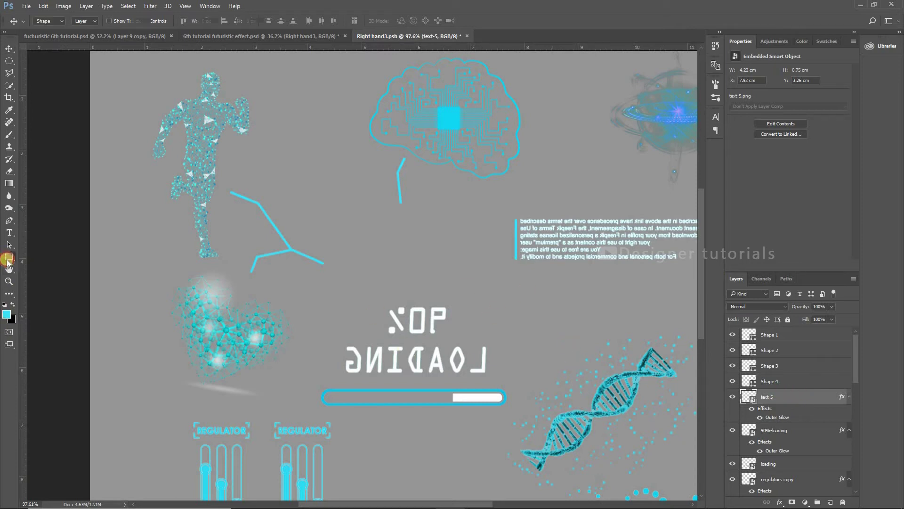
drag(49, 275, 49, 275)
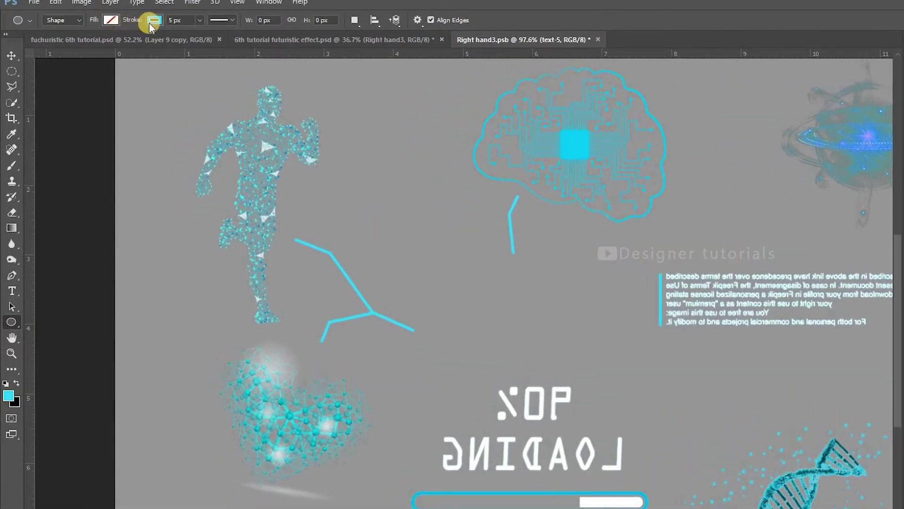
click(150, 23)
click(103, 43)
click(110, 20)
click(52, 84)
Draw a cyan circle of about 19 px in the empty area near the running figure's connector line.
drag(386, 239, 397, 249)
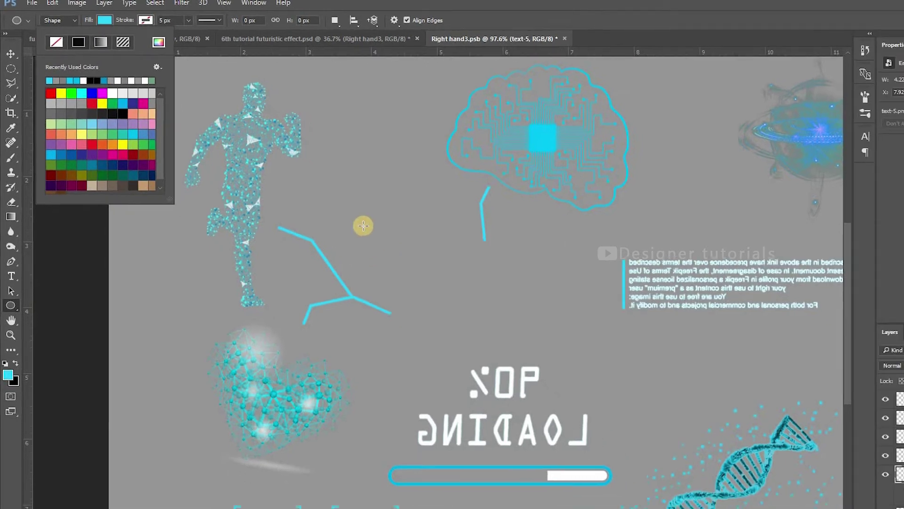
key(shift)
drag(308, 200, 314, 212)
click(7, 52)
Move the circle onto the upper end of the running figure's connector line and scale it to about 11 px.
scroll(307, 205, up, 1)
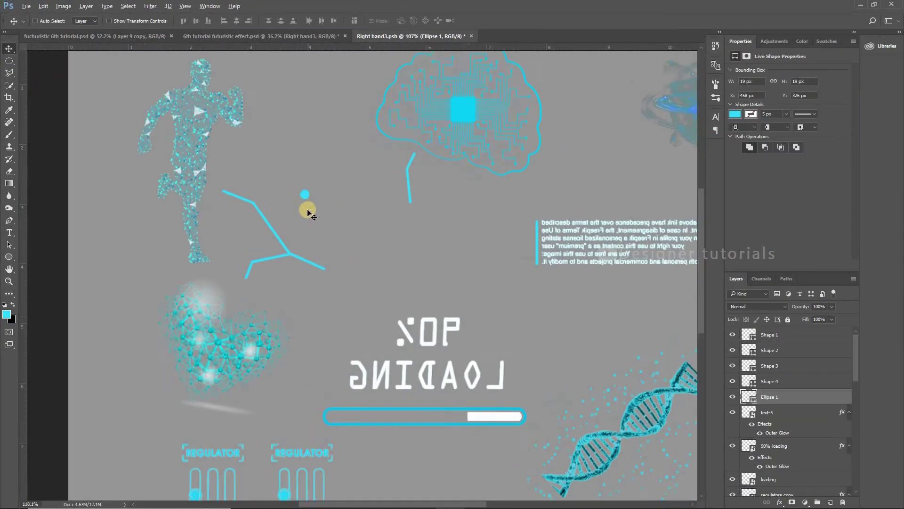
scroll(307, 207, up, 2)
drag(251, 190, 206, 189)
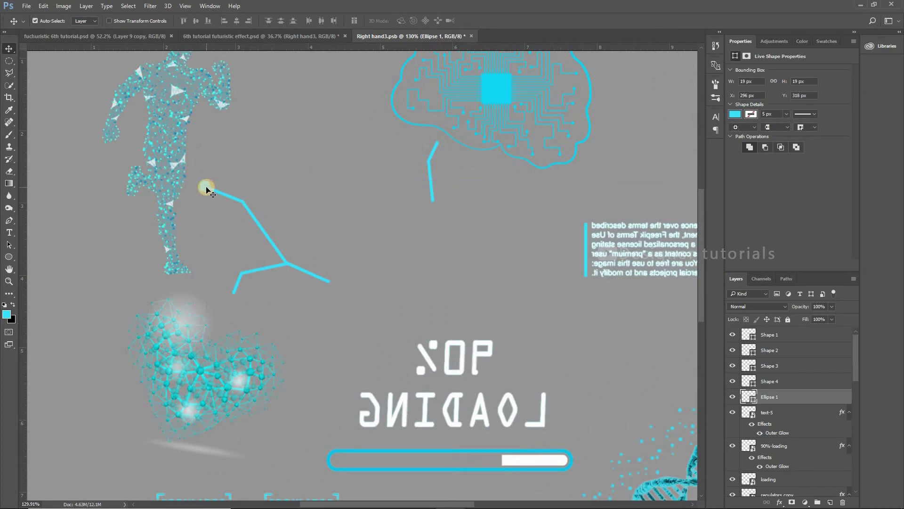
scroll(222, 200, up, 4)
key(ctrl+t)
Copy the dot to the branch end above the heart graphic and to the upper end of the brain's connector line.
drag(213, 188, 244, 301)
key(Return)
scroll(224, 196, down, 4)
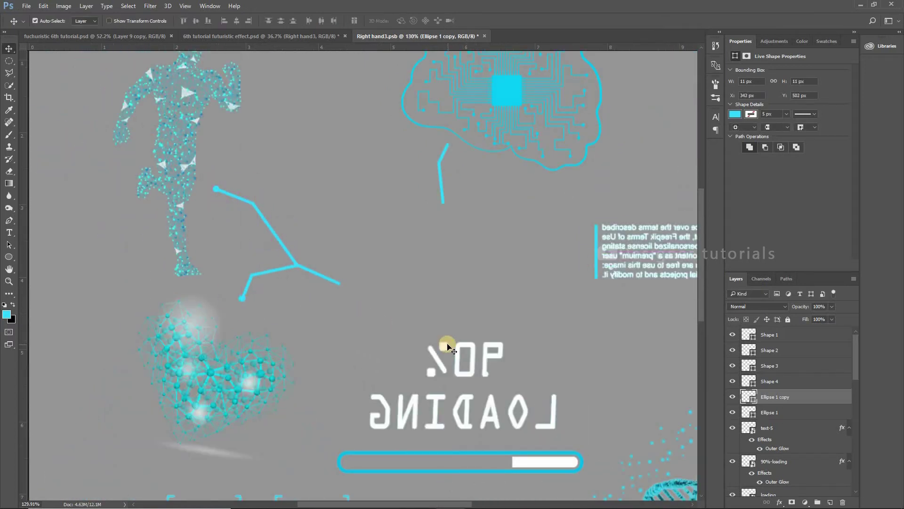
drag(242, 301, 447, 144)
scroll(390, 250, down, 2)
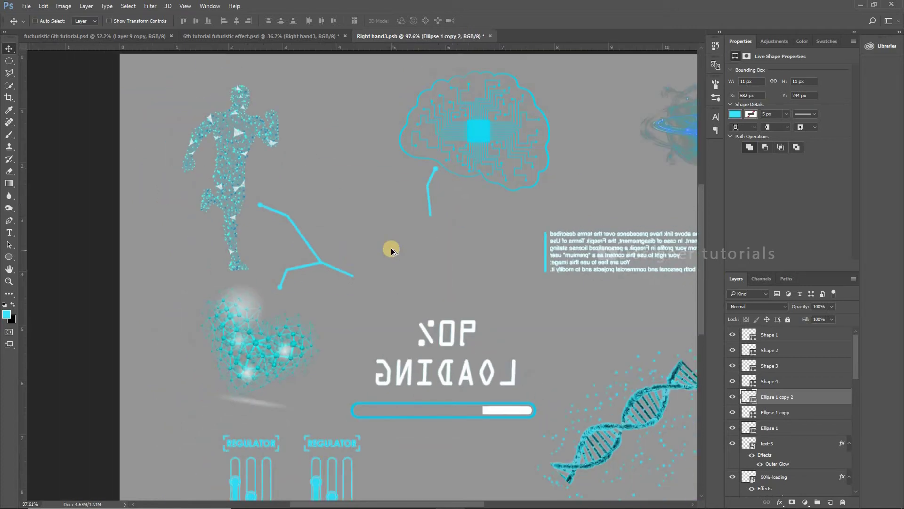
Draw a three-point connector line with no fill and a 5 px cyan stroke, from the text block's vertical bar toward the loading graphic.
scroll(528, 262, up, 1)
click(770, 443)
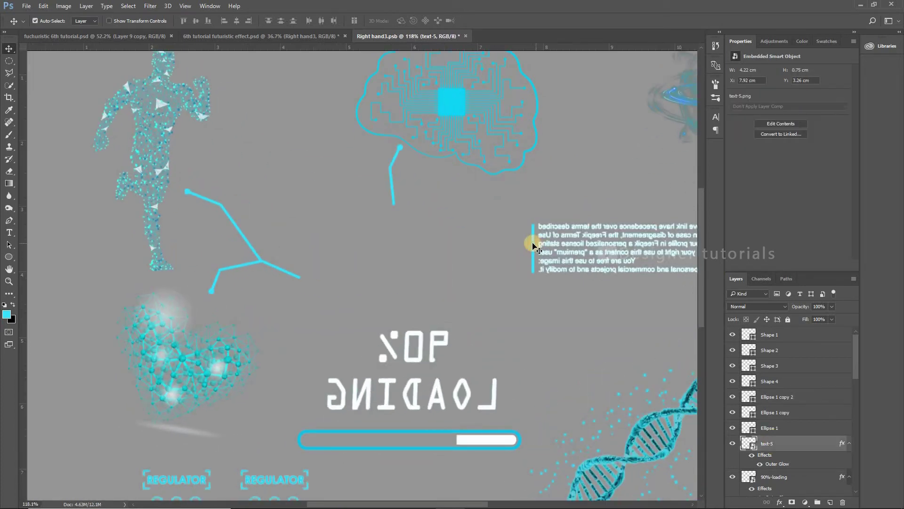
key(p)
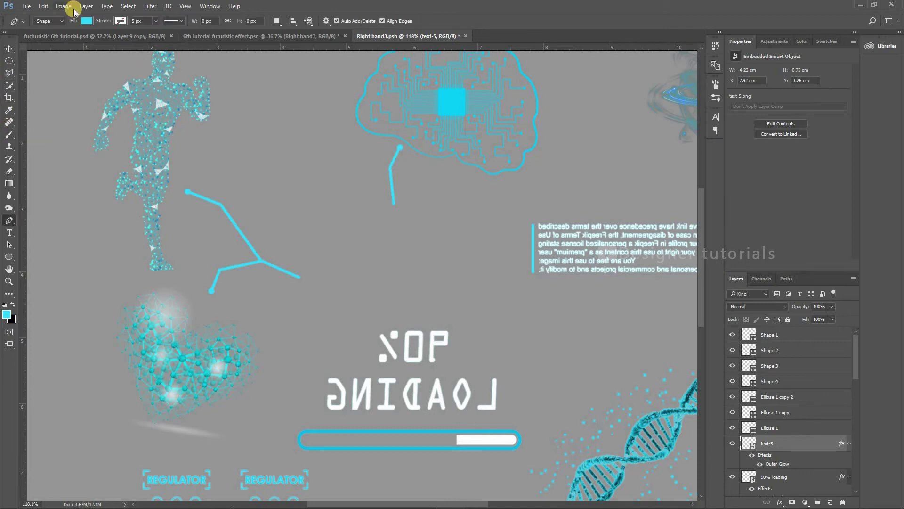
click(86, 21)
click(120, 21)
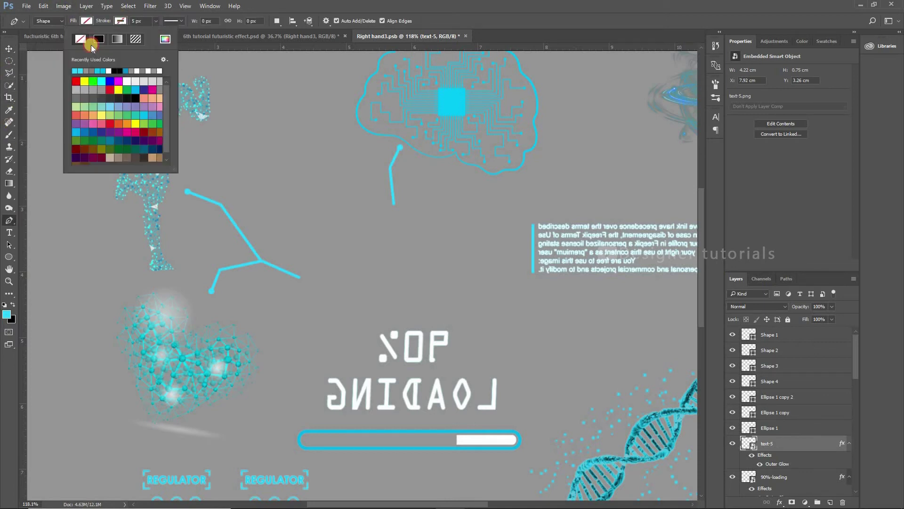
click(532, 248)
click(514, 251)
click(9, 49)
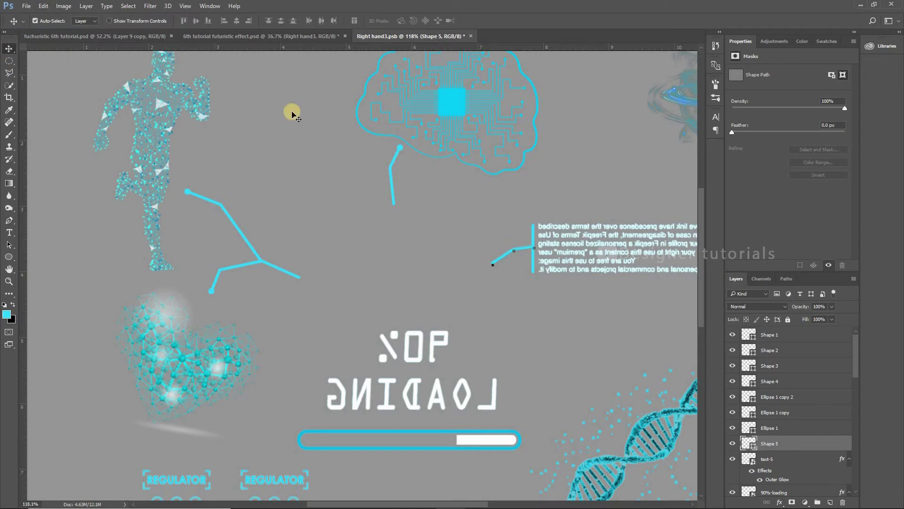
Copy the dot to the free end of the text block's connector line and save the panel smart object.
click(766, 459)
drag(400, 148, 492, 261)
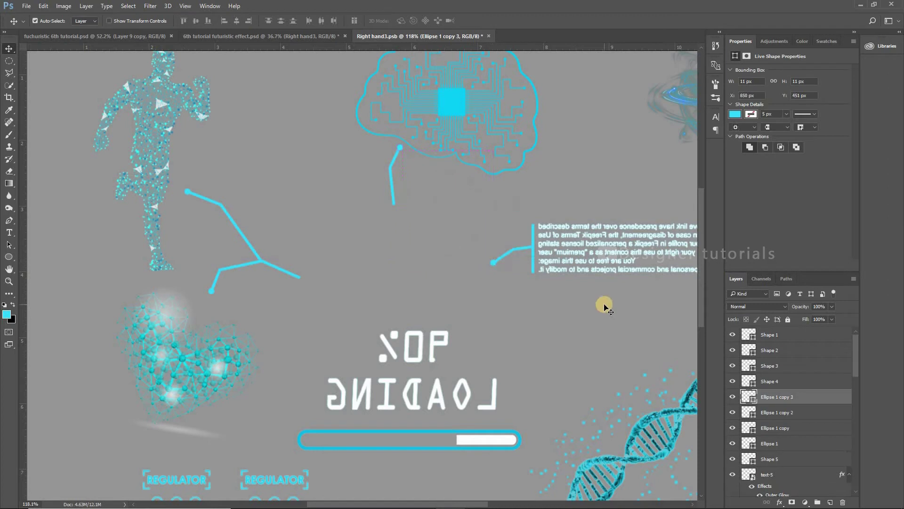
scroll(323, 273, down, 2)
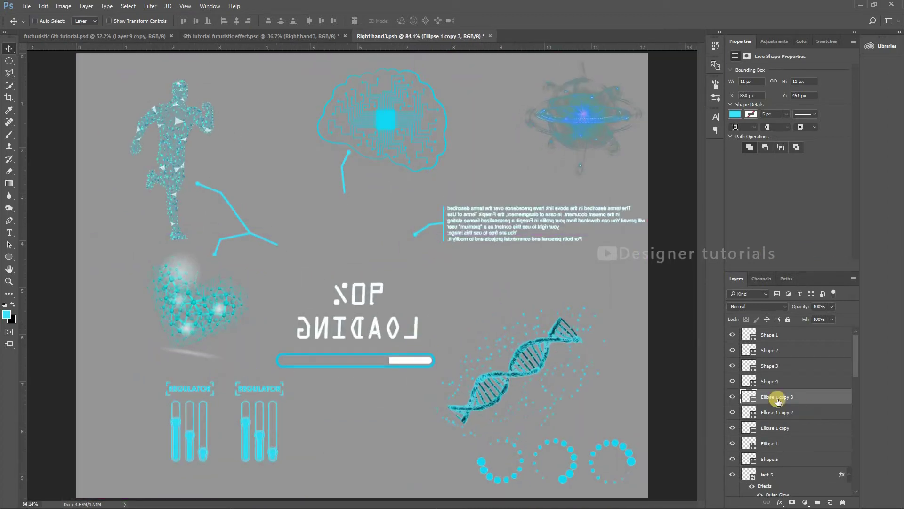
click(26, 6)
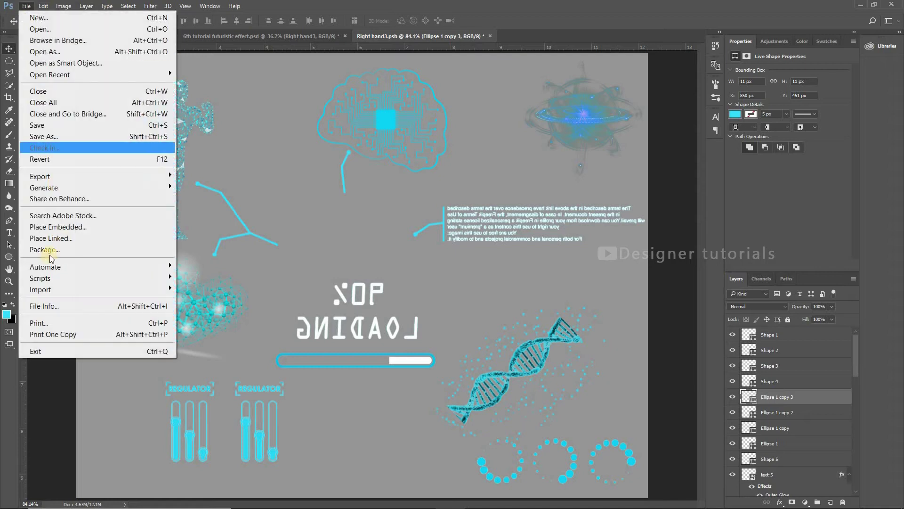
click(44, 124)
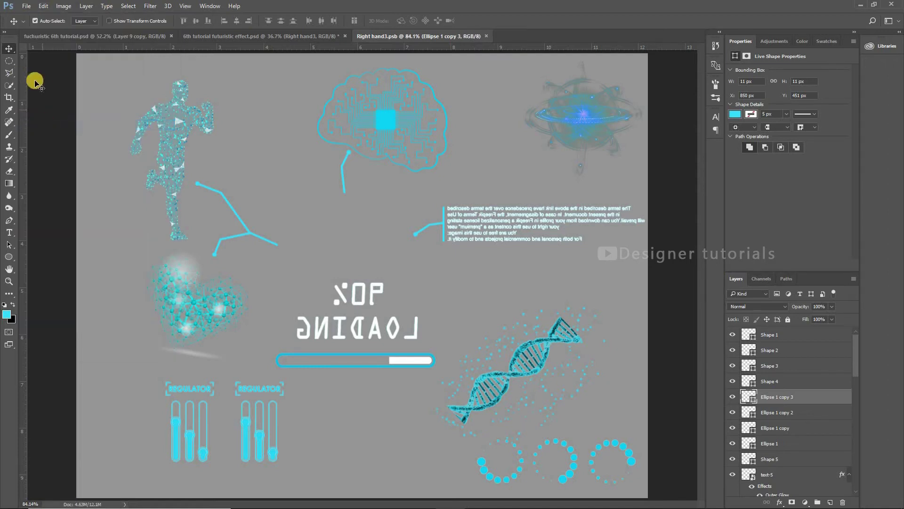
click(217, 36)
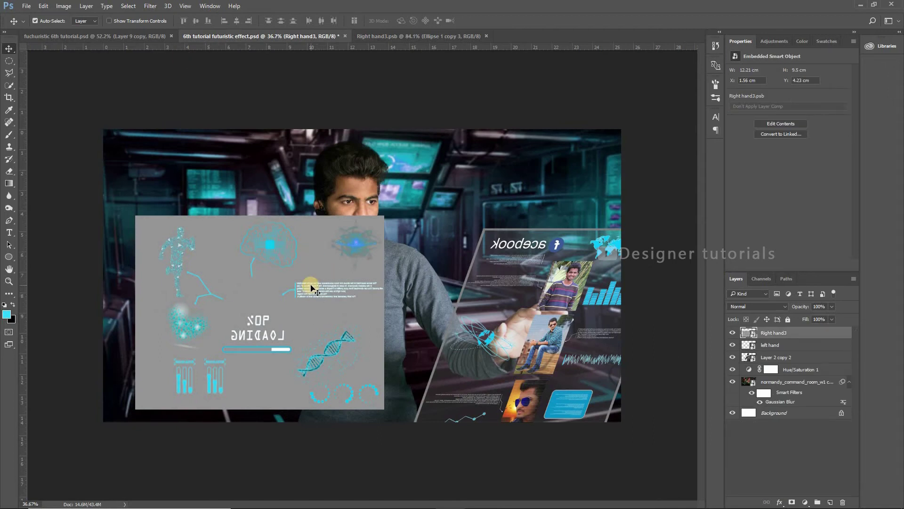
Set the gray background shape's opacity to 25% in the panel smart object, save it and return to the composite.
click(385, 34)
scroll(807, 397, down, 2)
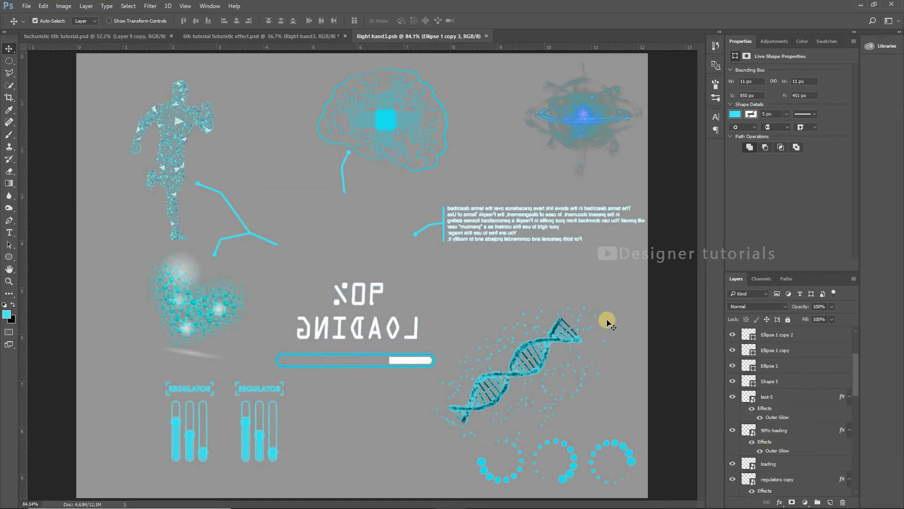
click(596, 285)
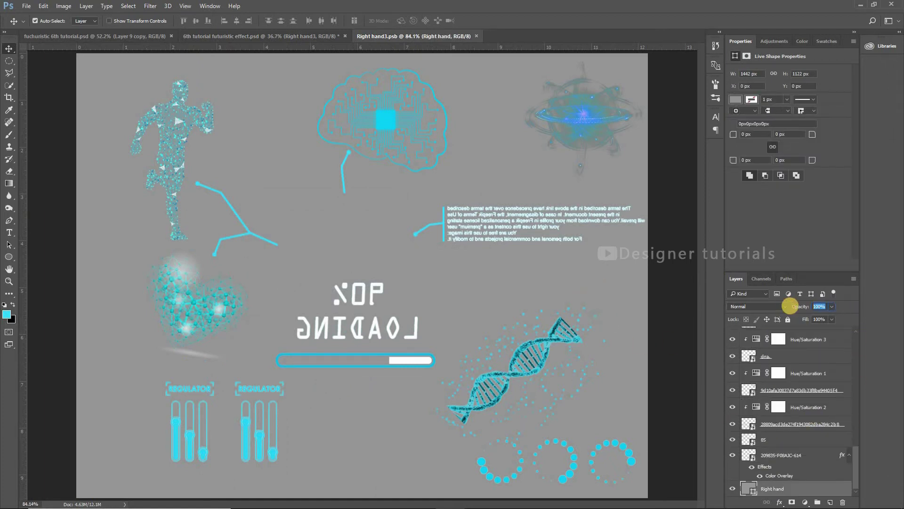
text(25)
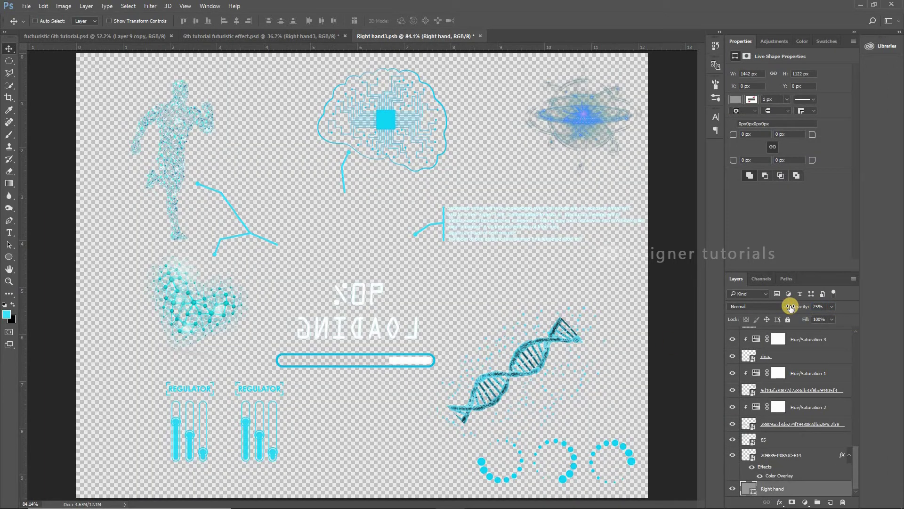
click(264, 37)
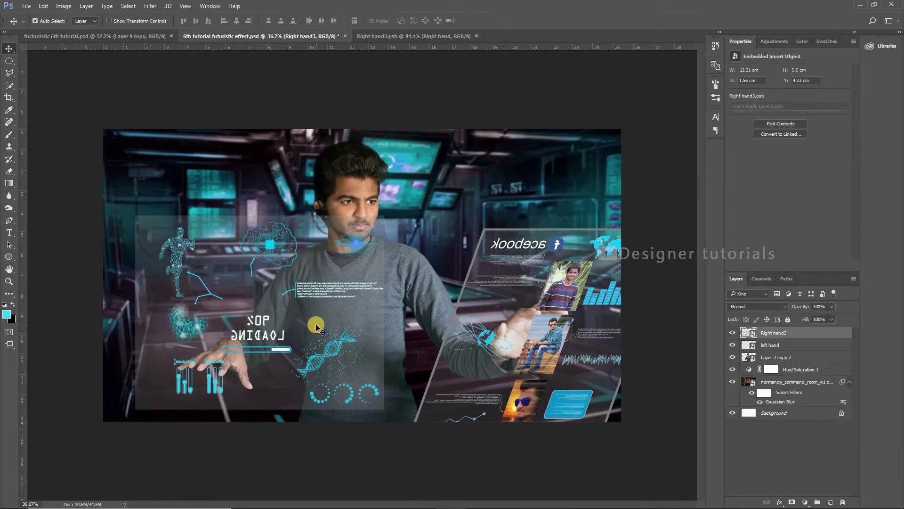
Skew the Right hand3 panel's upper edge to the left and move the panel down and left over the man's right hand.
key(ctrl+t)
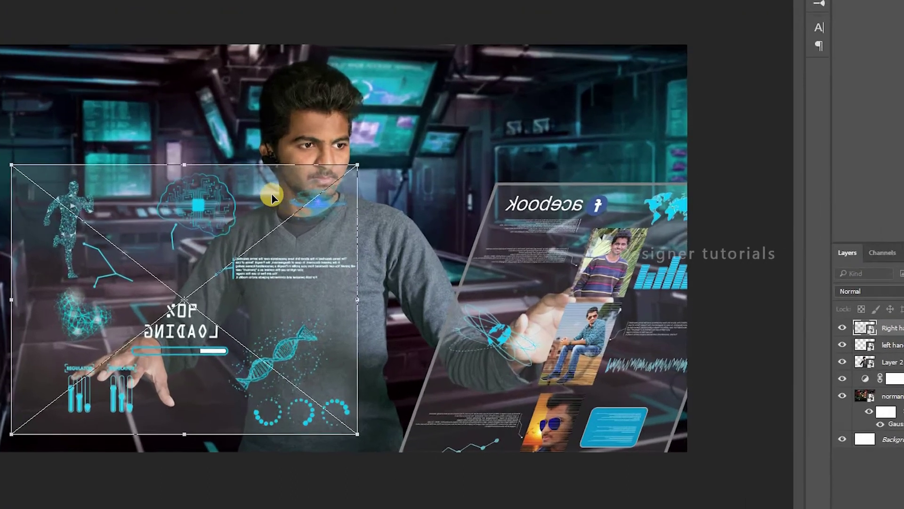
right_click(317, 232)
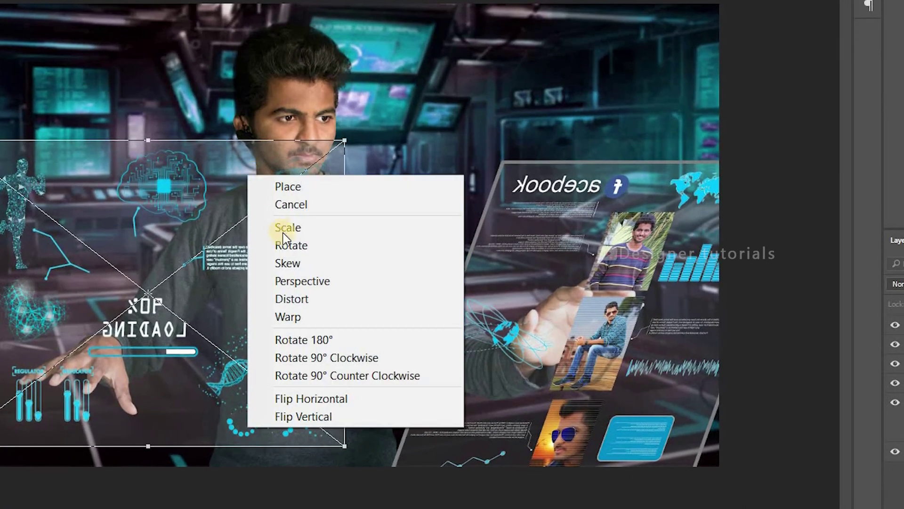
click(311, 262)
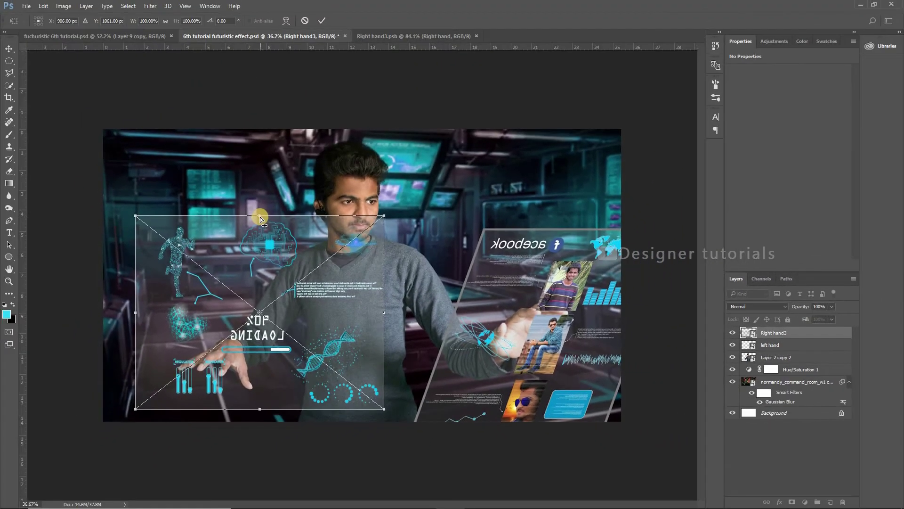
drag(252, 219, 179, 221)
drag(272, 307, 254, 359)
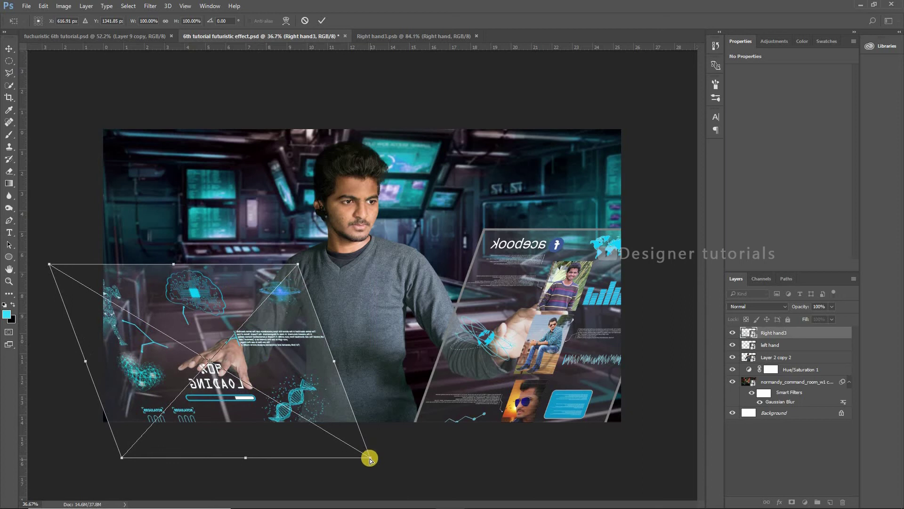
Scale the skewed panel down to about 85% and reposition it over the lower-left part of the photo.
right_click(263, 338)
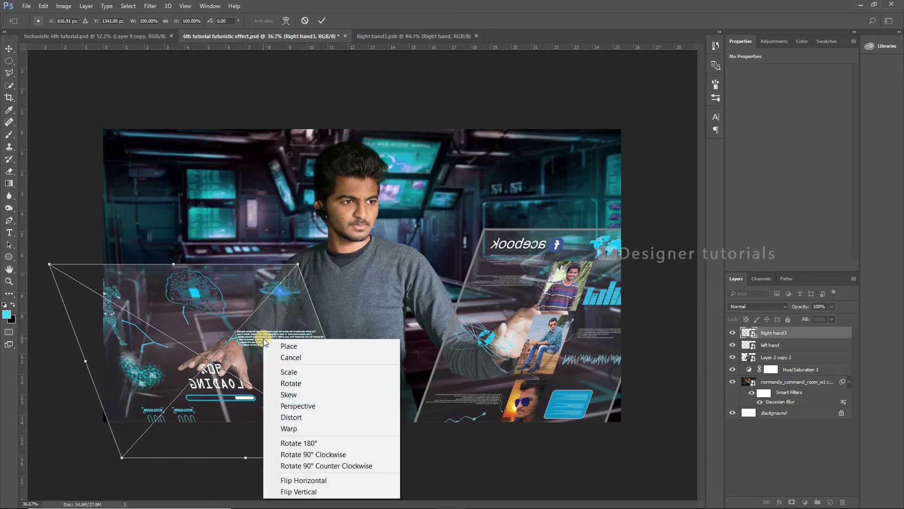
click(290, 373)
drag(370, 459, 323, 428)
drag(184, 367, 204, 372)
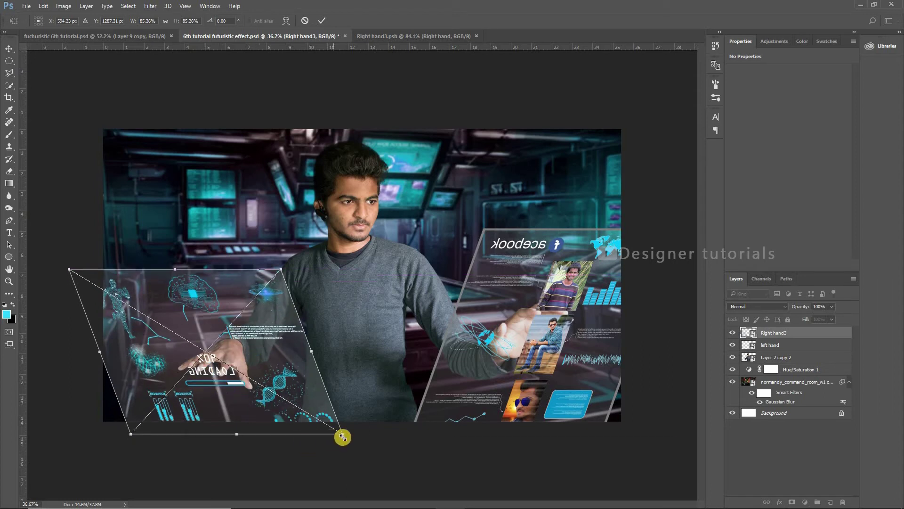
Flatten the panel slightly, slant its upper edge further left, shift it under the hand and apply the transformation.
right_click(268, 336)
click(282, 380)
mouse_move(237, 434)
mouse_down()
mouse_move(262, 428)
mouse_move(241, 428)
mouse_up()
drag(159, 268, 138, 269)
drag(203, 394, 240, 405)
key(Return)
scroll(211, 396, up, 7)
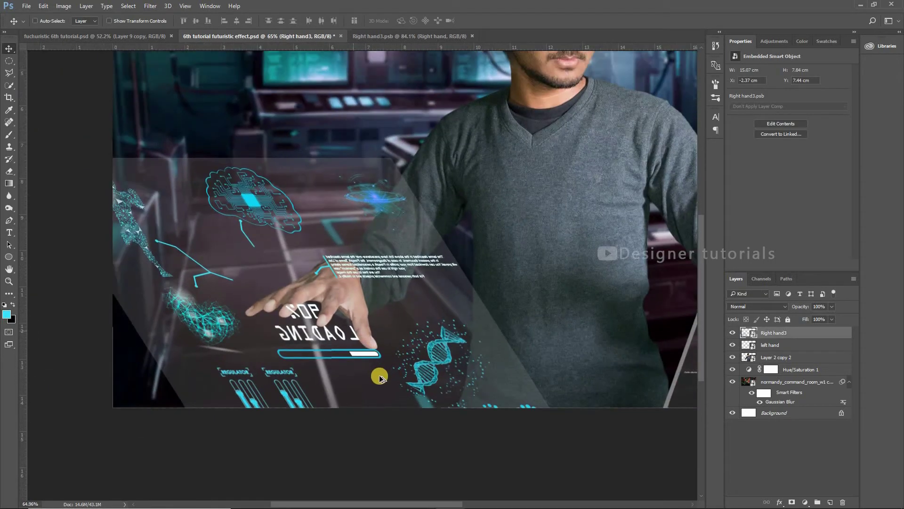
Set the gray background's opacity to 100% in the panel smart object and move the DNA graphic up and slightly right.
click(396, 34)
click(525, 355)
scroll(726, 368, up, 1)
scroll(804, 403, down, 1)
click(804, 488)
drag(800, 306, 899, 309)
drag(562, 342, 583, 300)
Select the three dotted circle graphics and move them up toward the DNA graphic.
click(780, 425)
click(752, 466)
shift+click(772, 379)
key(shift+Up)
key(shift+Up)
key(shift+Up)
key(shift+Up)
key(shift+Up)
key(shift+Up)
key(shift+Up)
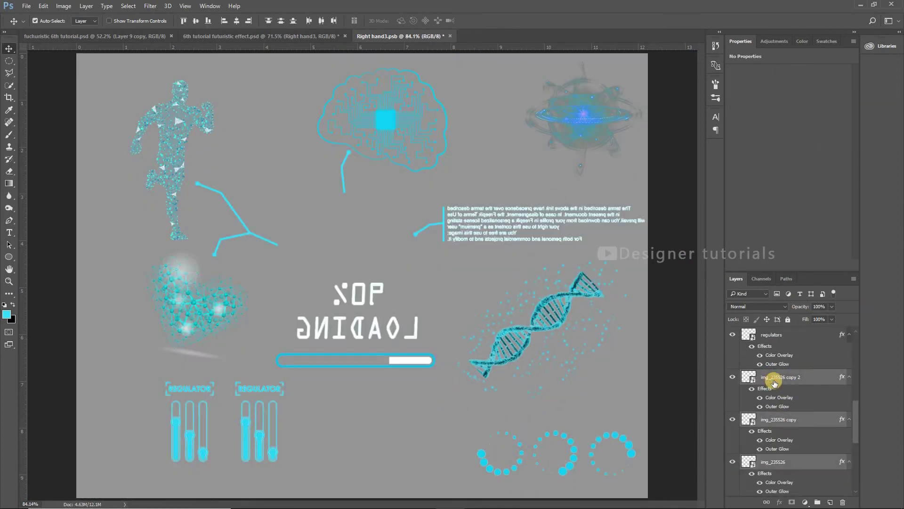
Move the running figure to the right, away from the panel's left edge.
click(175, 120)
key(shift+Right)
key(shift+Right)
key(shift+Right)
key(shift+Right)
key(shift+Right)
key(shift+Right)
Select the running figure's branched connector lines, Shape 2 and Shape 3, and move them to the right.
click(248, 231)
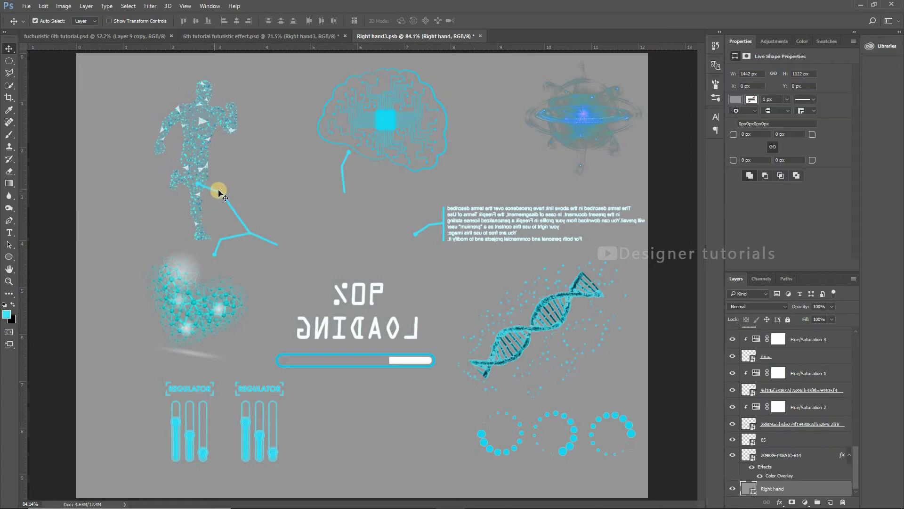
click(218, 191)
scroll(763, 367, up, 1)
shift+click(767, 371)
key(shift+Right)
key(shift+Right)
key(shift+Right)
key(shift+Right)
key(shift+Right)
key(shift+Right)
key(shift+Right)
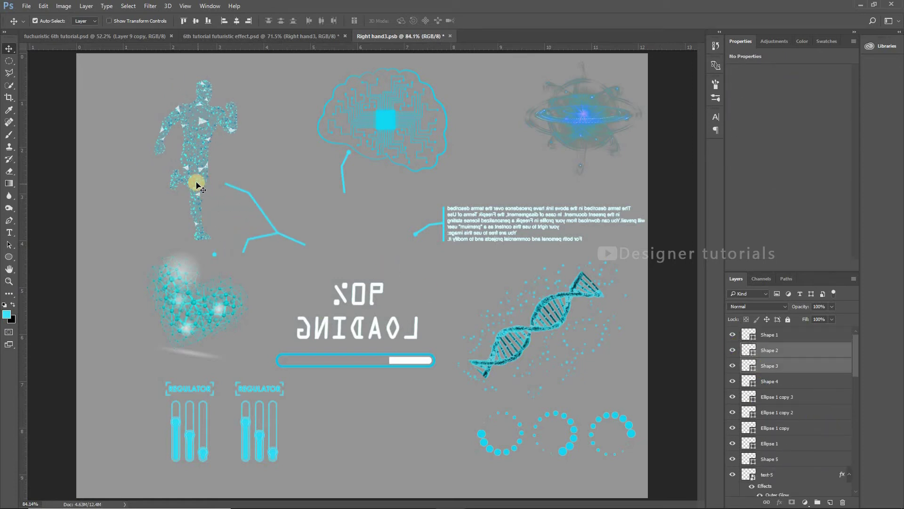
Move the two connector dots to the right onto the shifted line ends near the figure and the heart.
click(198, 184)
key(shift+Right)
key(shift+Right)
key(shift+Right)
click(215, 254)
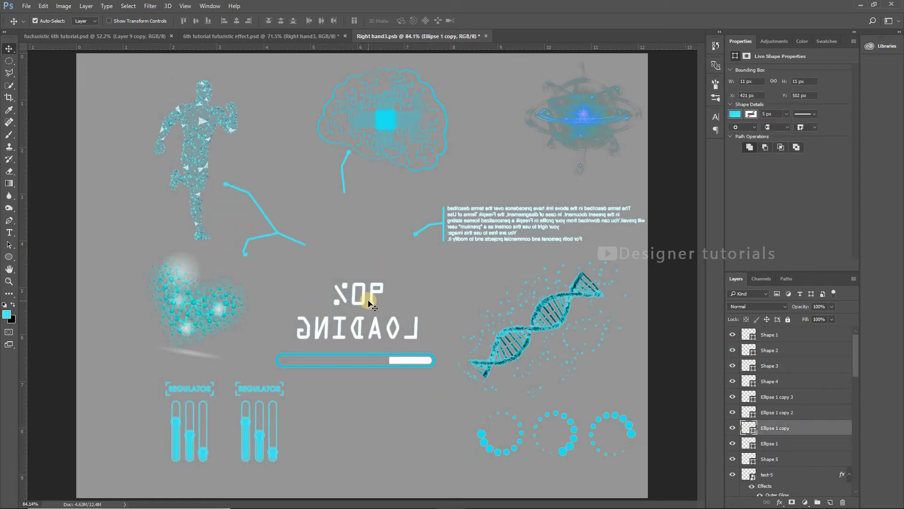
scroll(221, 254, up, 6)
click(263, 254)
Move the heart graphic to the right beneath its connector line.
click(229, 327)
key(shift+Right)
key(shift+Right)
key(shift+Right)
key(shift+Right)
scroll(454, 275, down, 5)
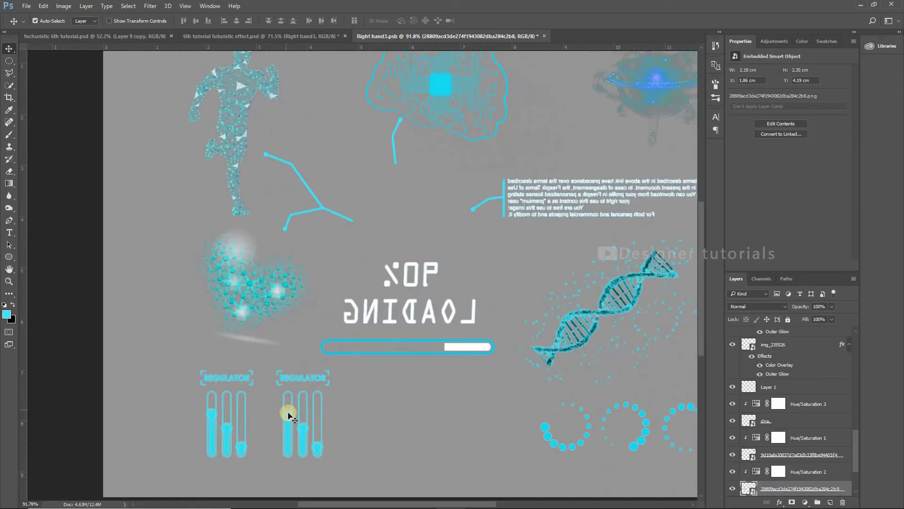
Select both regulator graphics and move them left to clear space for the loading bar.
click(288, 413)
shift+click(238, 445)
key(shift+Left)
key(shift+Left)
key(shift+Left)
key(shift+Left)
key(shift+Left)
Move the loading bar down beside the regulators and shift the 90% LOADING text down just above it.
click(460, 353)
key(shift+Down)
key(shift+Down)
key(shift+Down)
key(shift+Down)
key(shift+Down)
click(472, 321)
key(shift+Down)
key(shift+Down)
key(shift+Down)
key(shift+Down)
key(shift+Down)
key(shift+Down)
key(shift+Down)
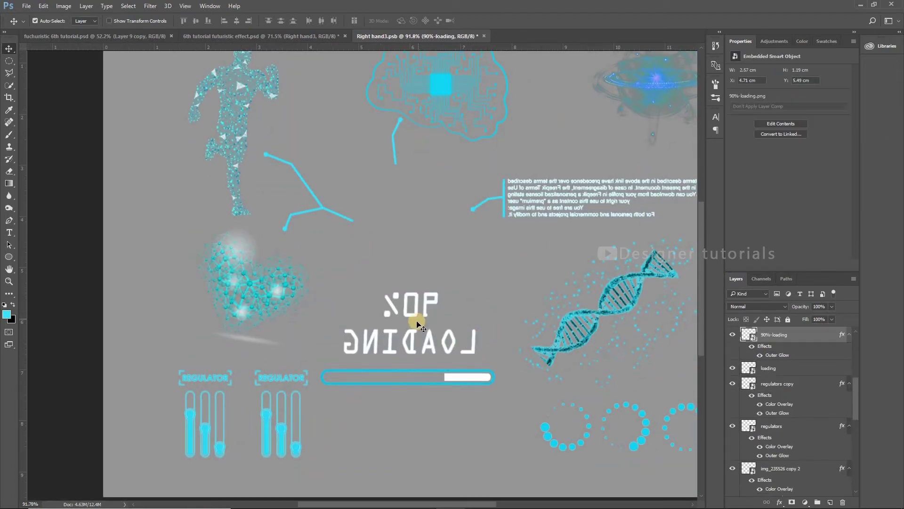
Save the rearranged panel smart object.
key(ctrl+0)
click(26, 6)
click(59, 125)
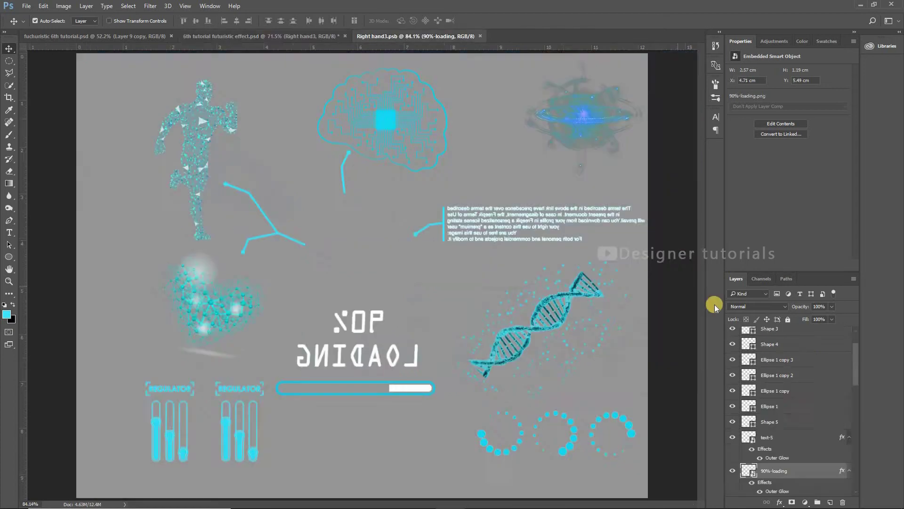
Set the gray background's opacity to 25%, save the smart object and inspect the panels in the composite.
click(772, 489)
key(2)
key(5)
key(ctrl+s)
click(263, 36)
scroll(317, 264, down, 6)
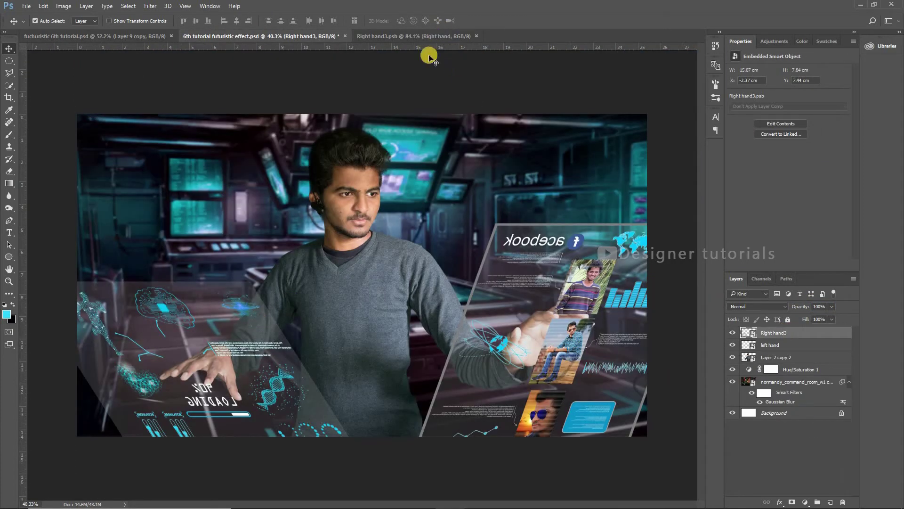
scroll(514, 236, up, 7)
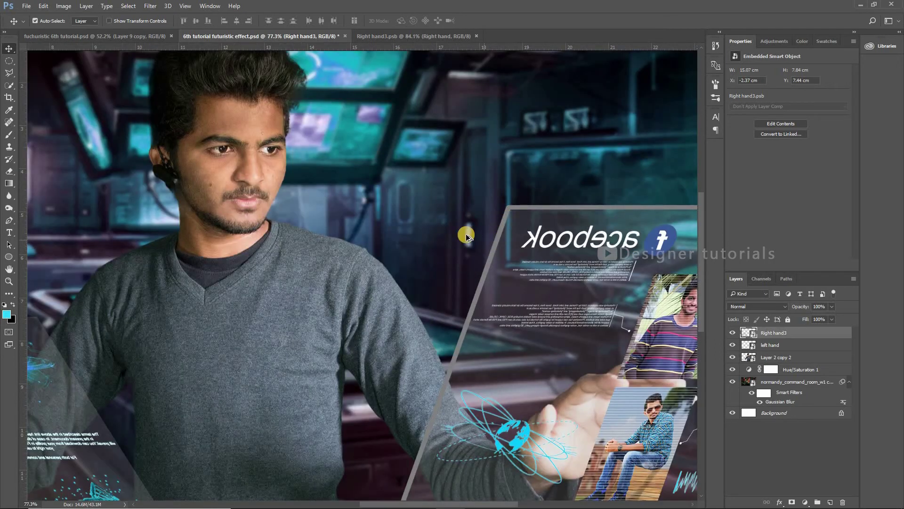
scroll(466, 236, down, 3)
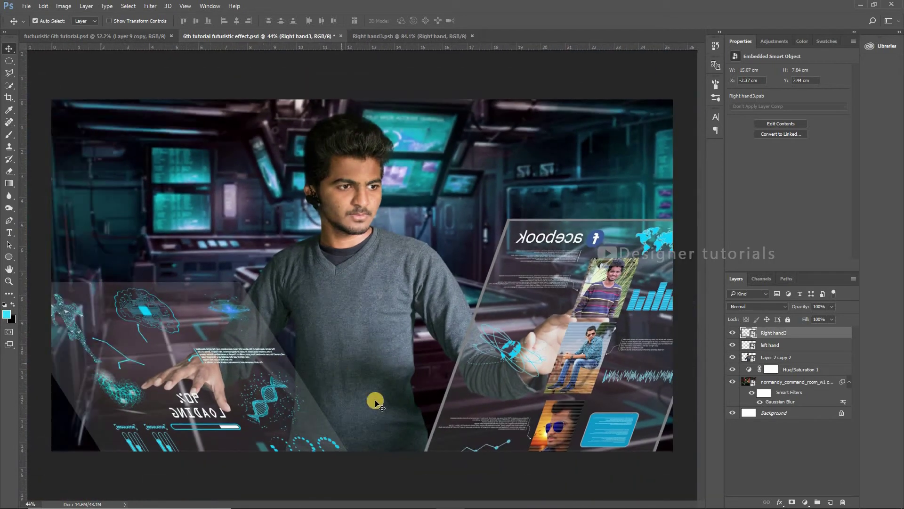
ctrl+click(752, 332)
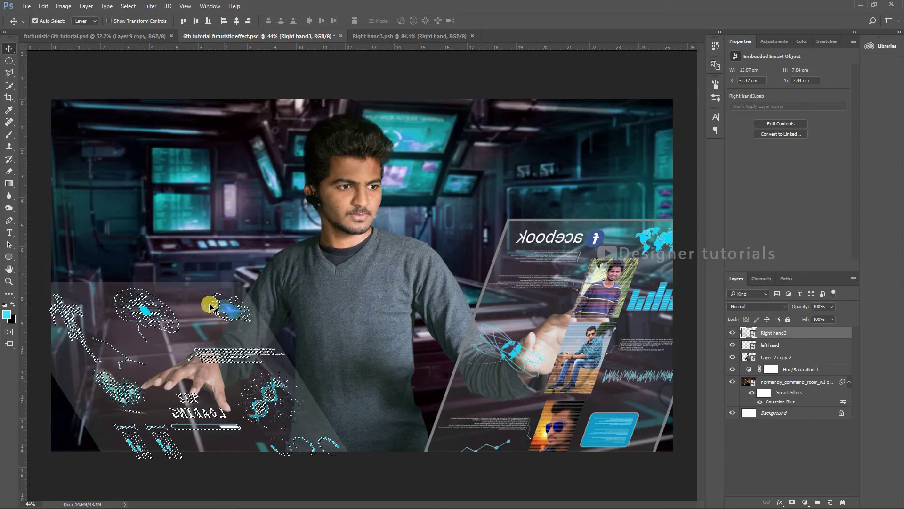
click(128, 5)
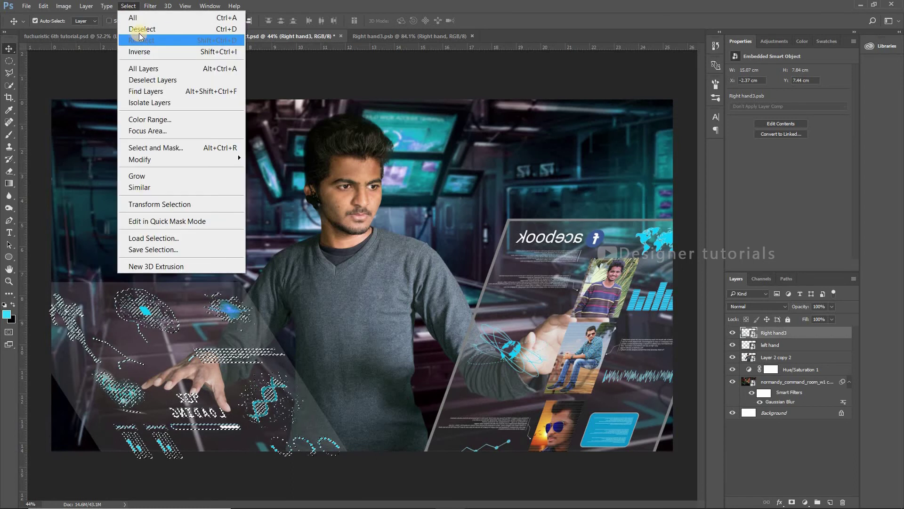
click(141, 29)
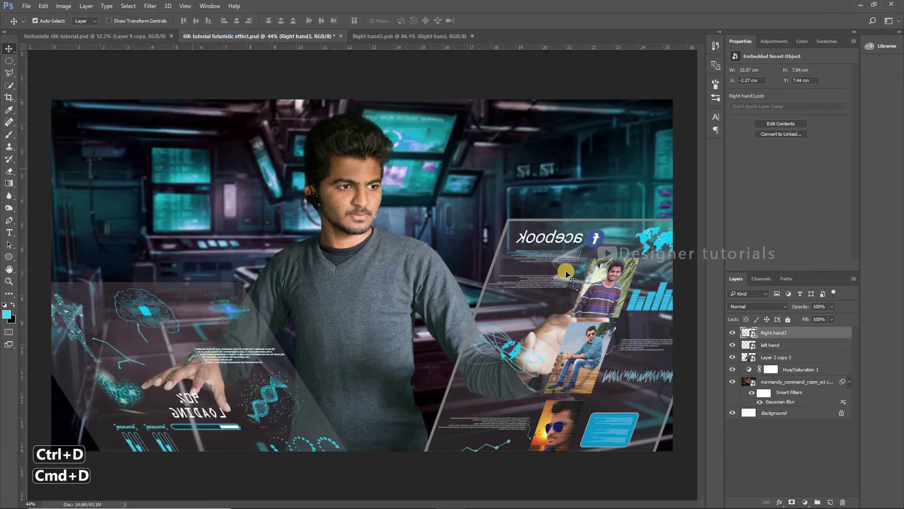
Restore the gray background's opacity to 100% in the panel smart object, save it and return to the composite.
click(431, 36)
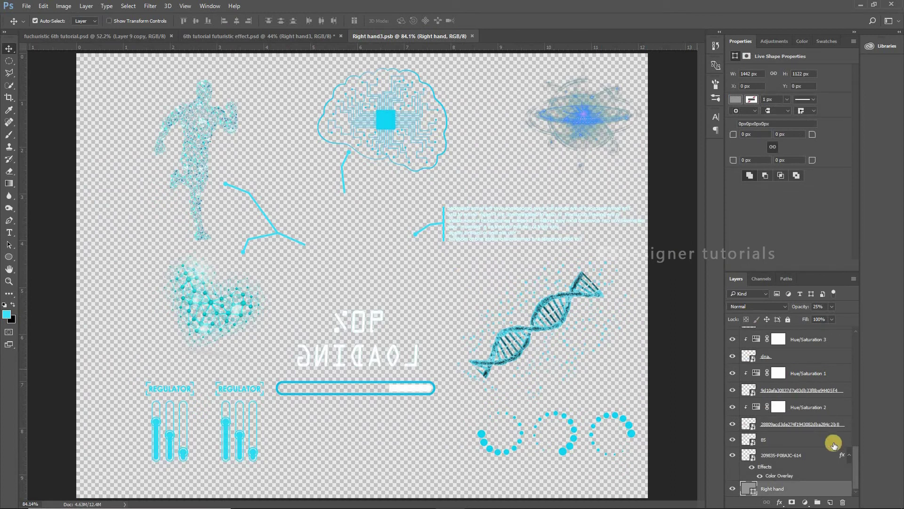
text(100)
key(Return)
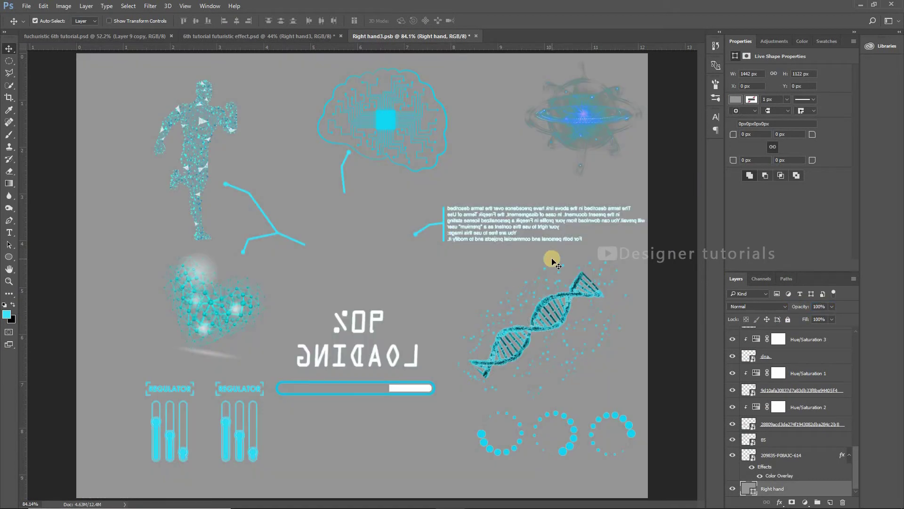
click(302, 36)
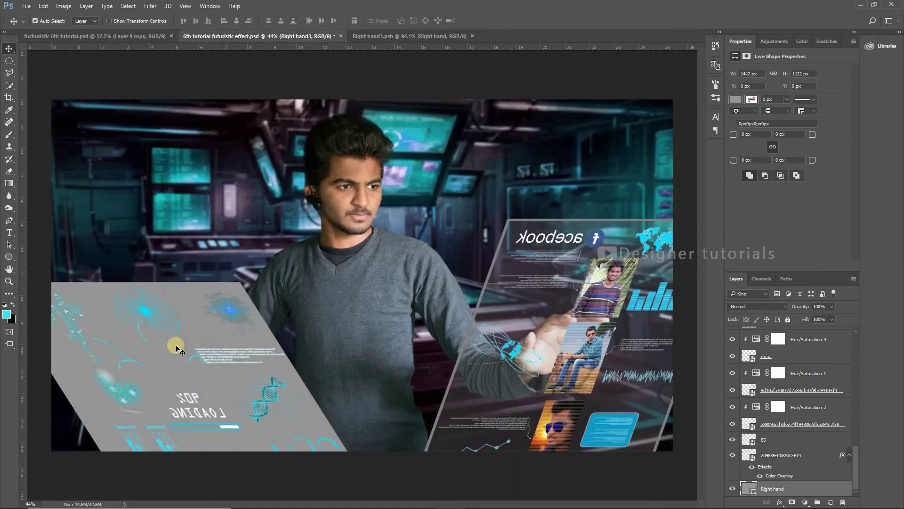
Load the Right hand3 panel as a selection and stroke it on a new layer with a centered 12 px line in #808080.
ctrl+click(749, 334)
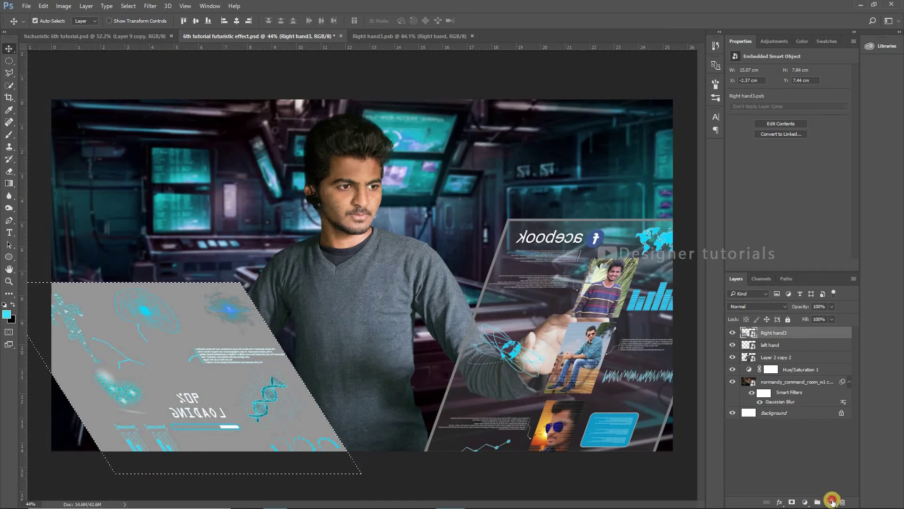
click(831, 502)
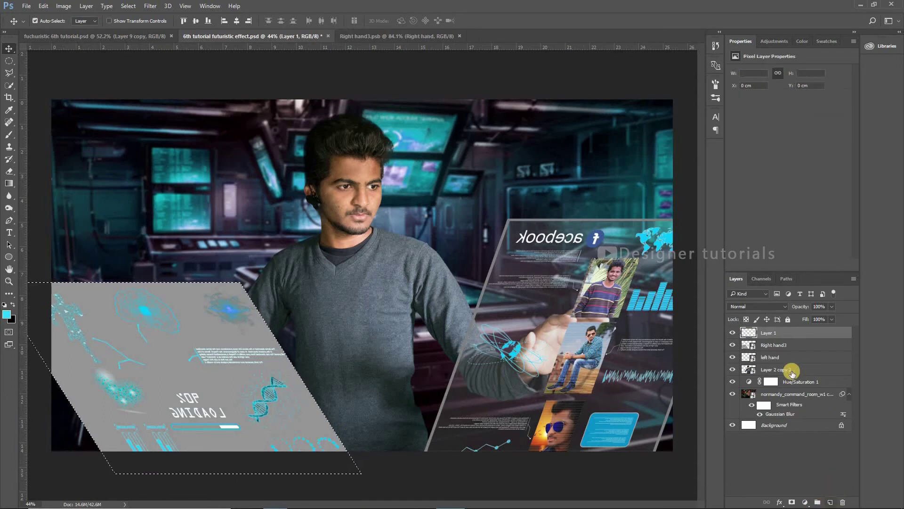
click(43, 6)
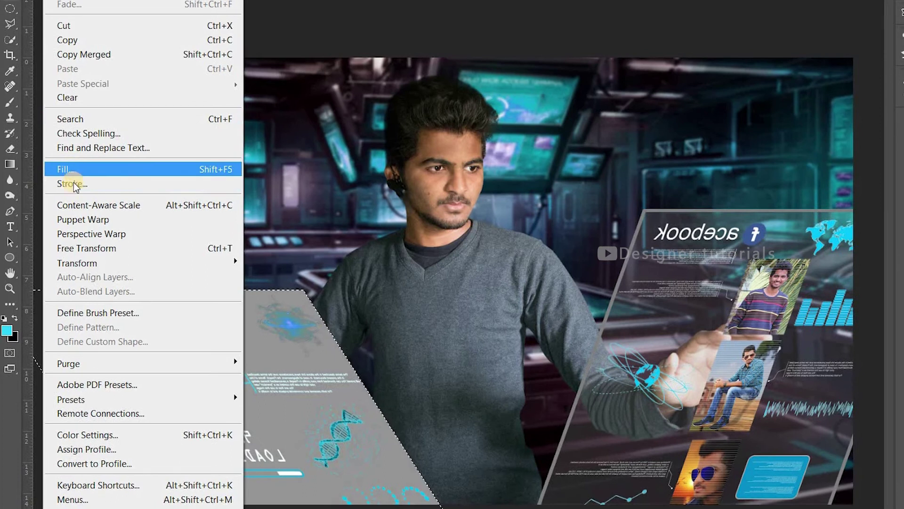
click(71, 184)
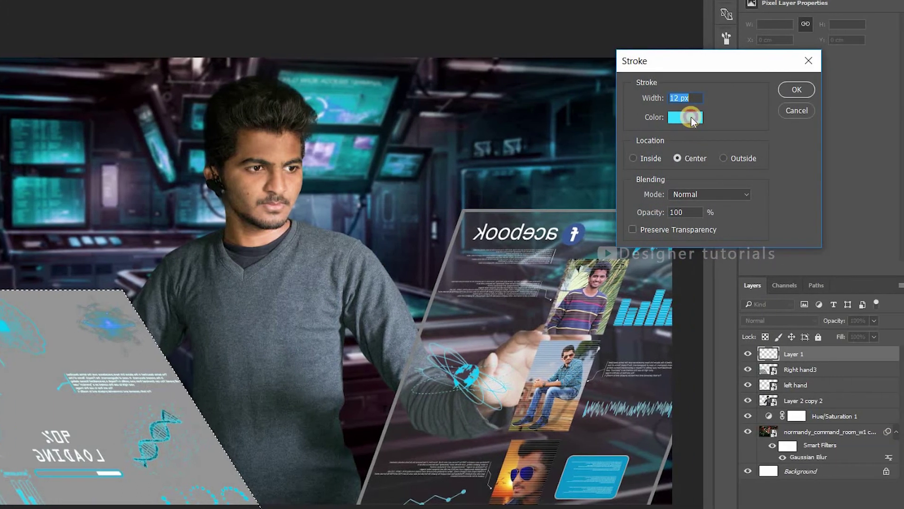
click(691, 117)
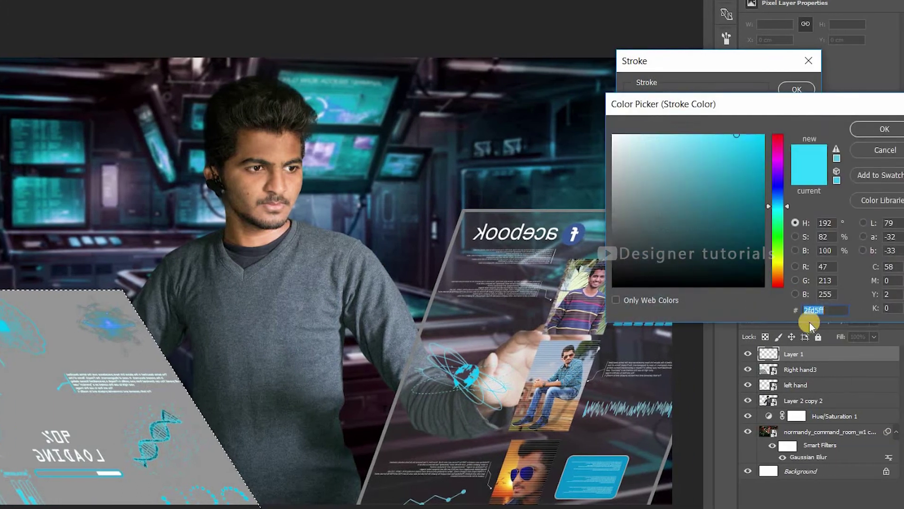
text(808080)
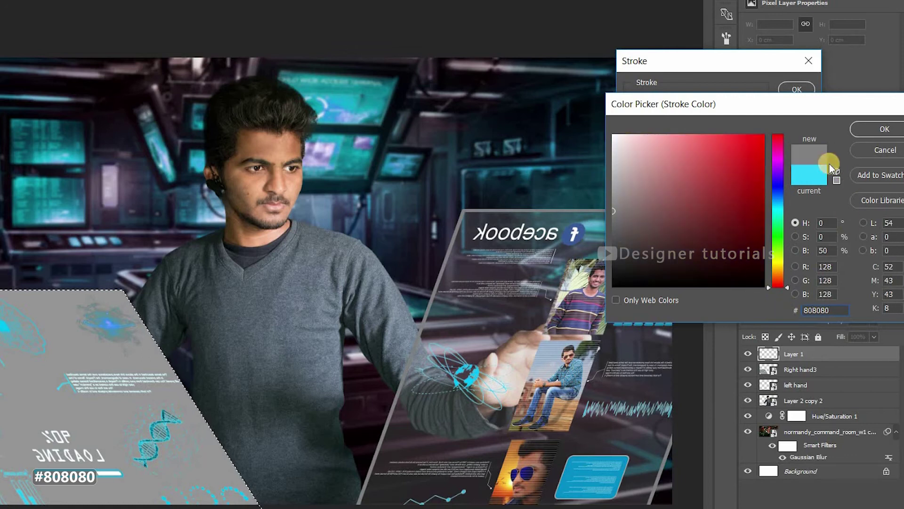
click(883, 129)
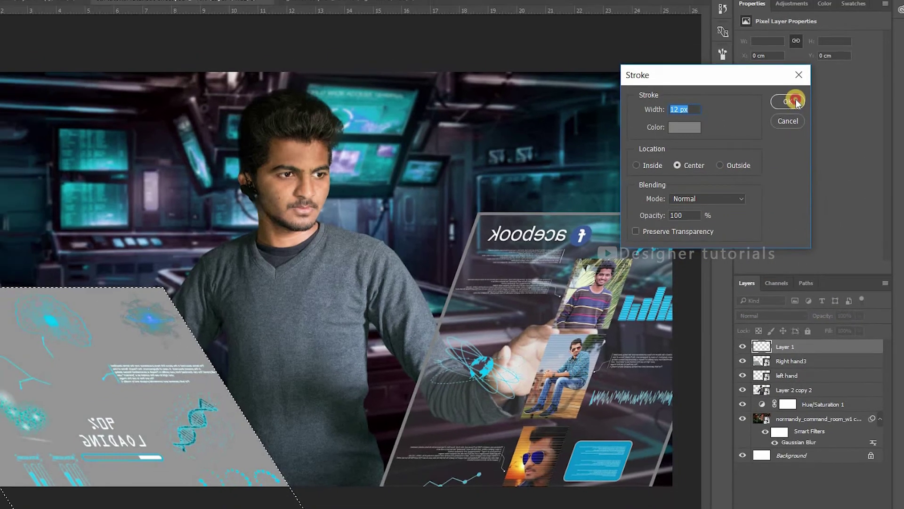
click(793, 91)
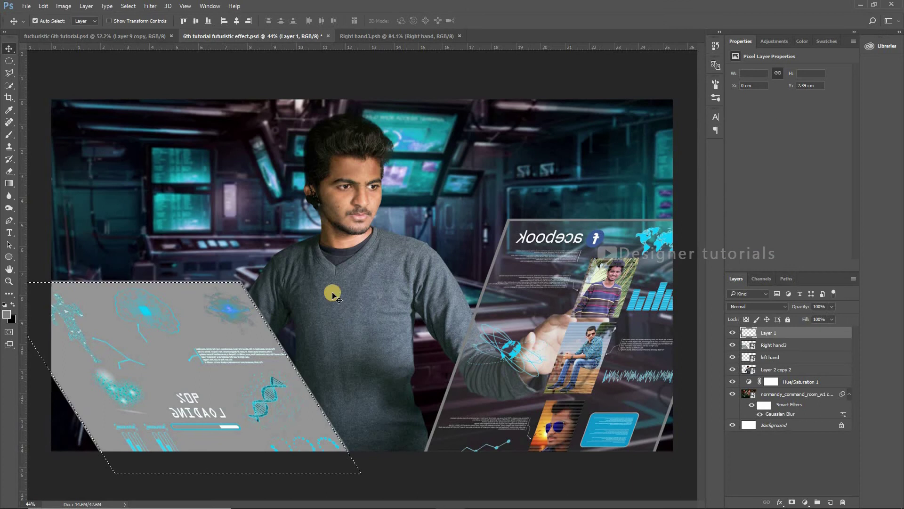
key(ctrl+d)
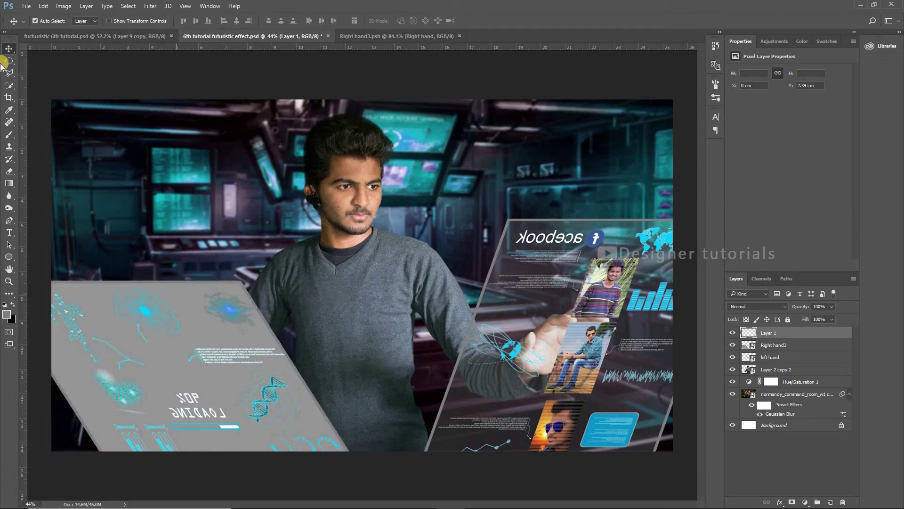
drag(180, 253, 242, 268)
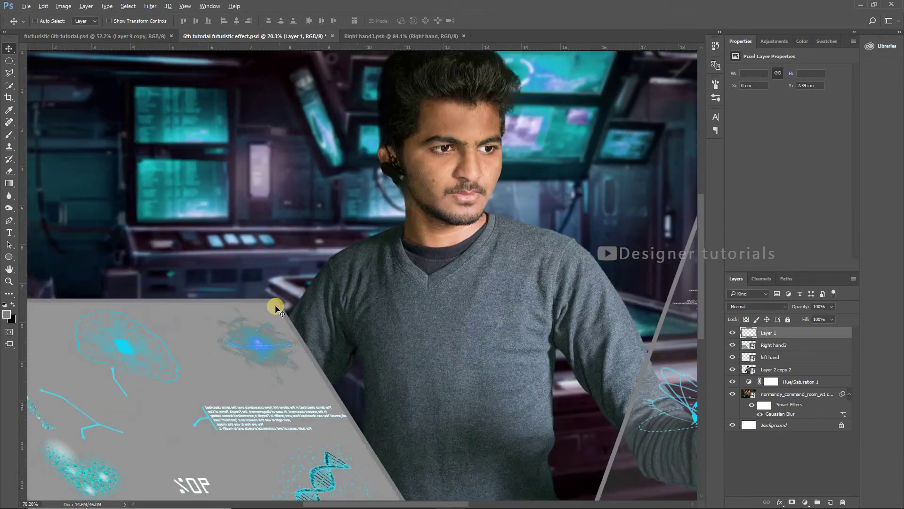
Set the gray background's opacity to 25% in the panel smart object, save it and return to the composite.
click(400, 36)
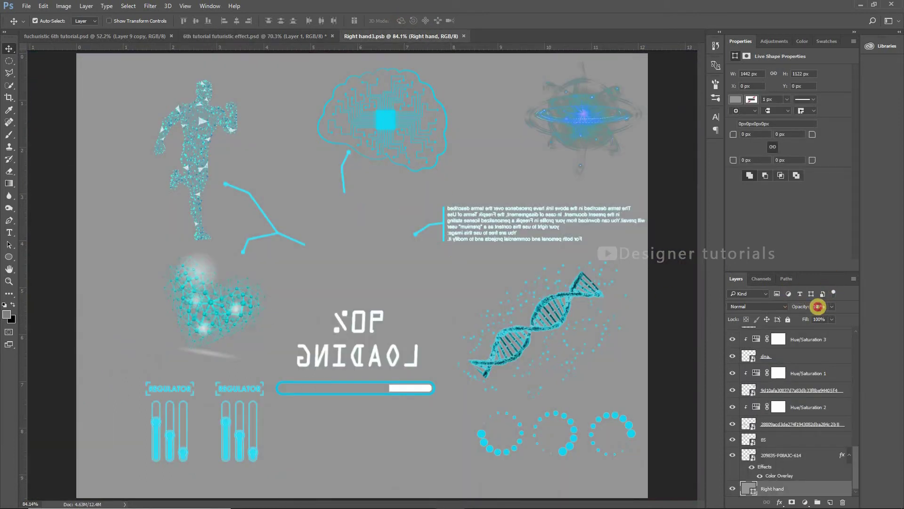
text(25)
key(Return)
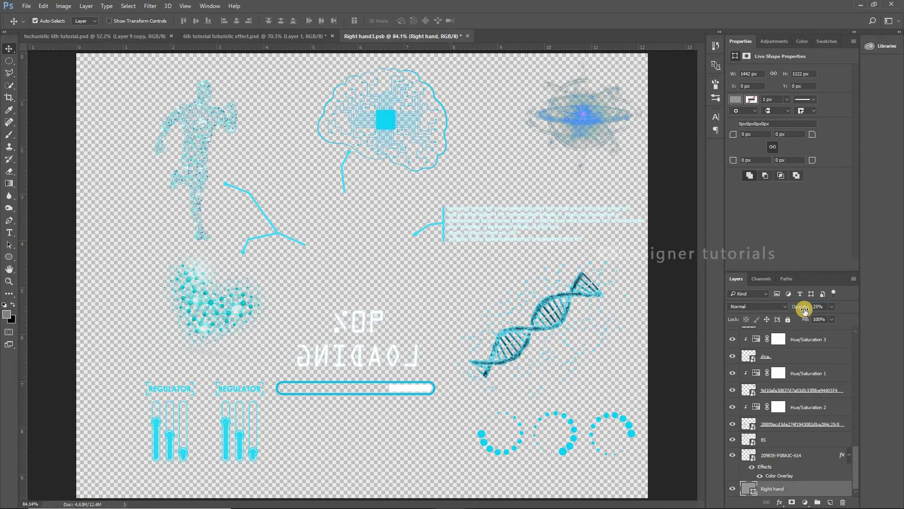
key(ctrl+s)
click(283, 39)
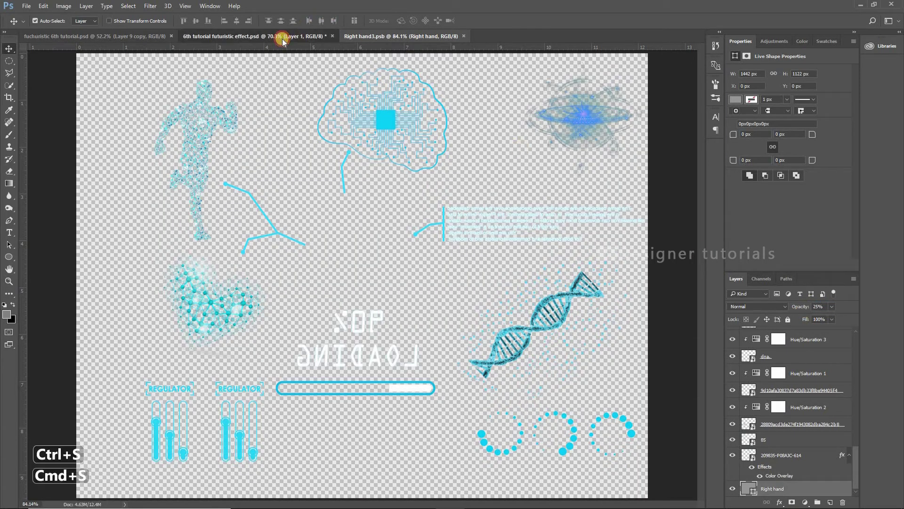
key(ctrl+0)
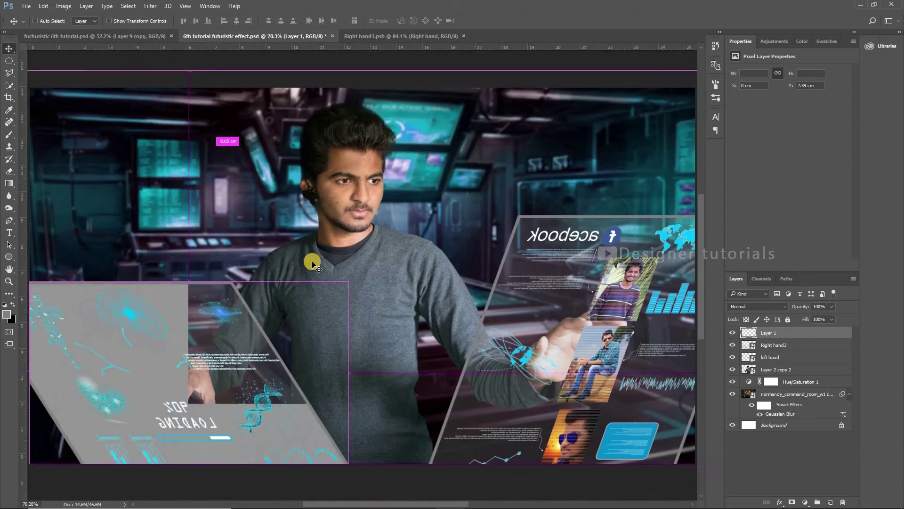
scroll(537, 230, down, 1)
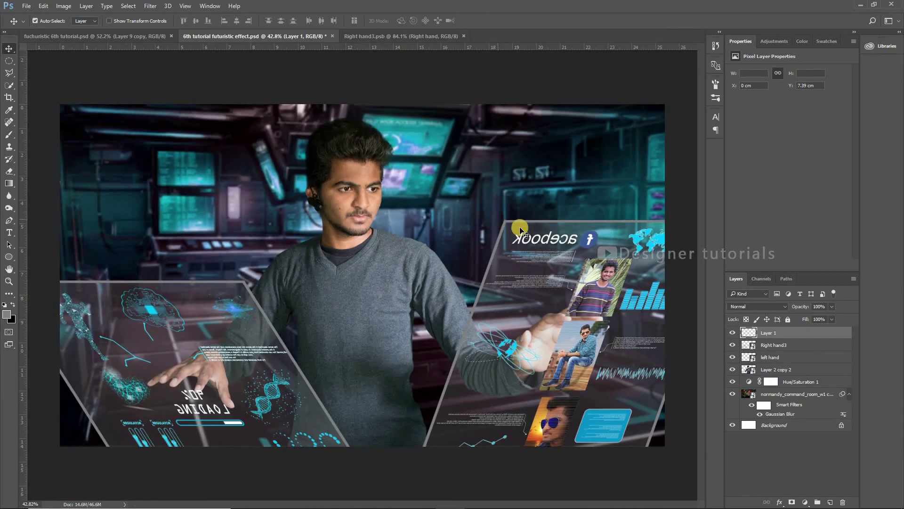
Add a white Outer Glow to the panel outline layer and slightly increase the glow size.
scroll(520, 229, up, 6)
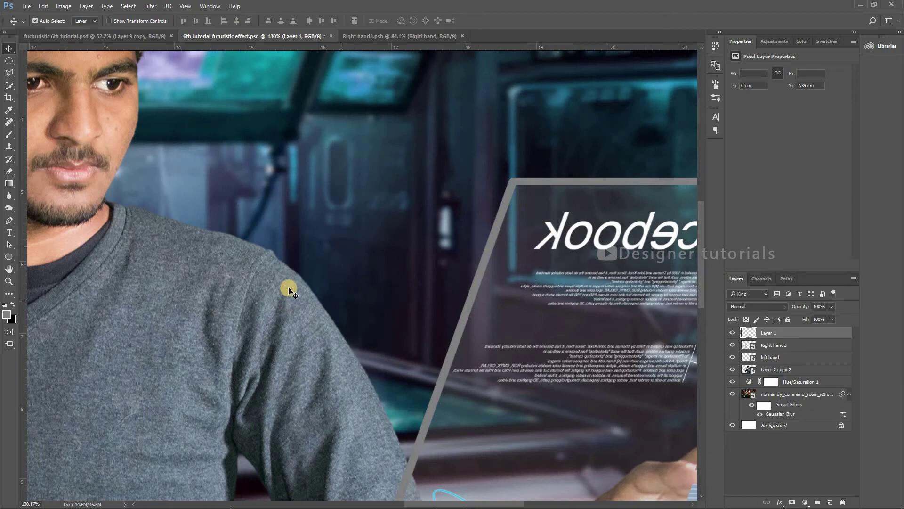
drag(166, 300, 532, 136)
drag(90, 255, 299, 264)
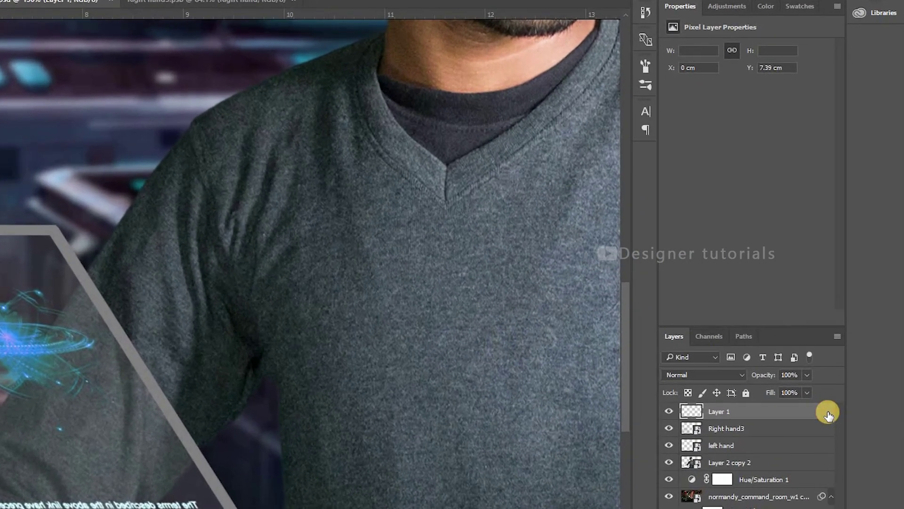
double_click(846, 333)
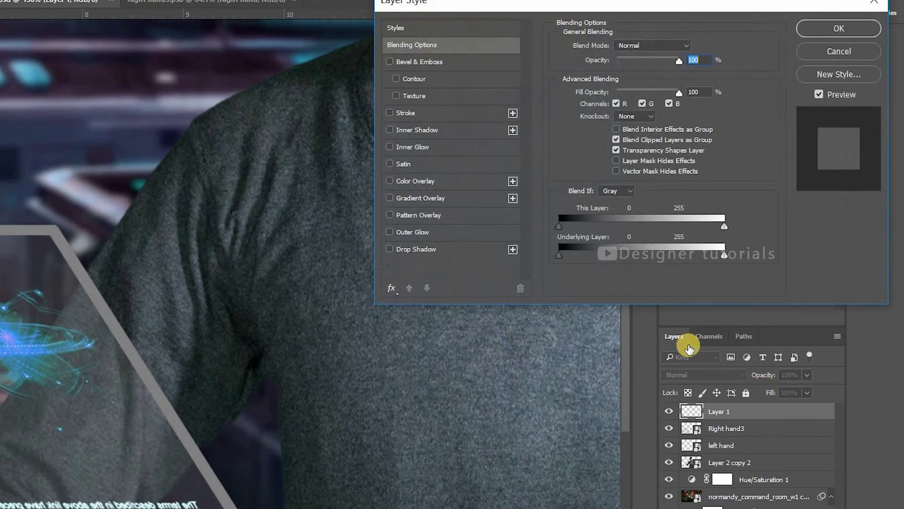
click(390, 232)
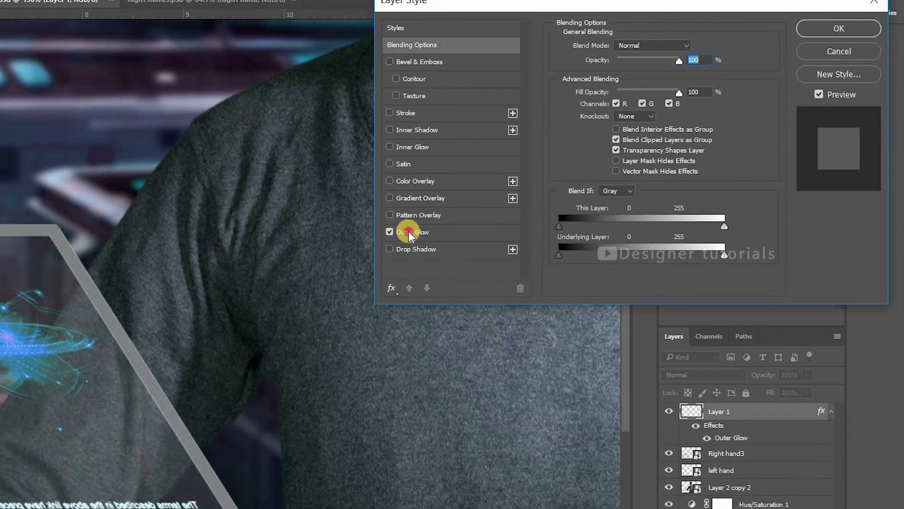
click(408, 232)
click(607, 91)
drag(558, 221, 470, 141)
click(803, 171)
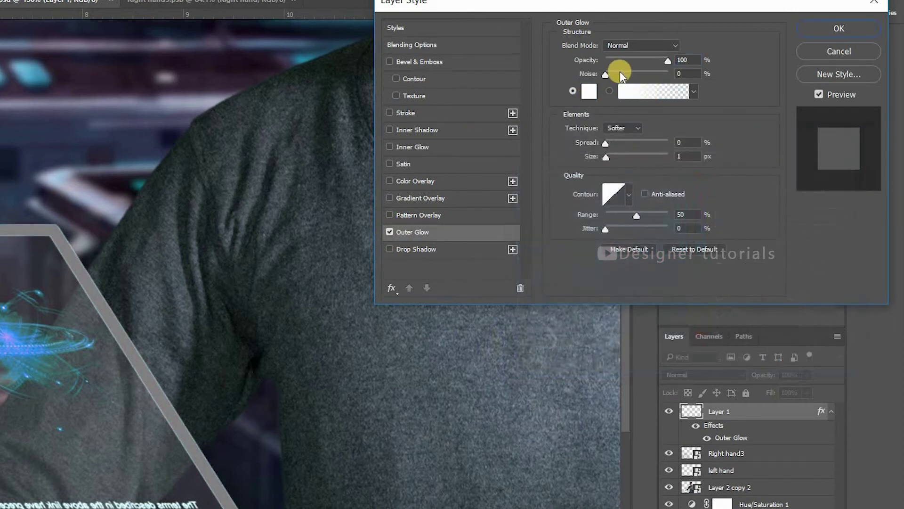
drag(605, 155, 607, 157)
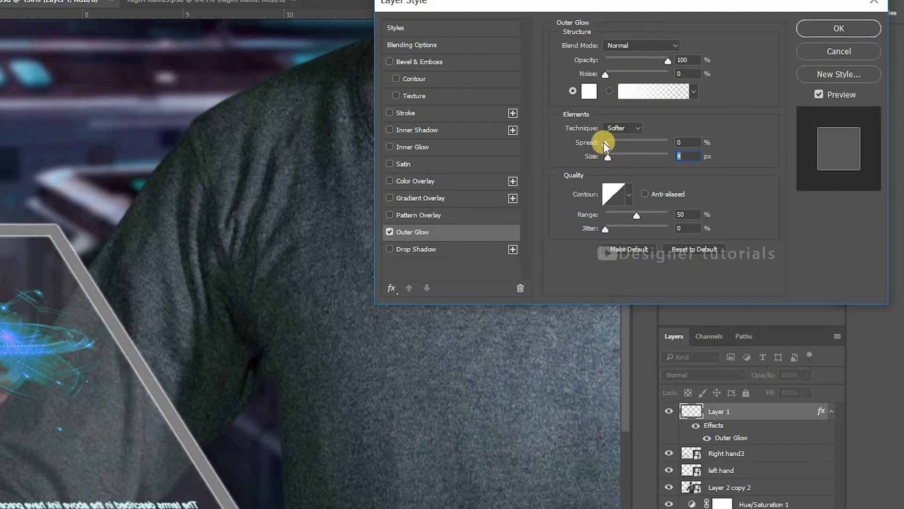
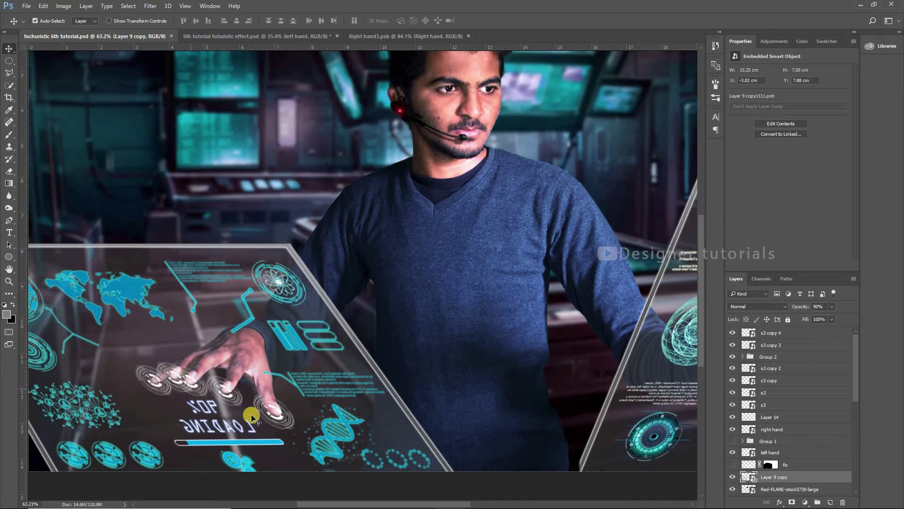
Place the finger-tip image from the futuristic folder into the composite, scaled to about 15.5%.
click(287, 36)
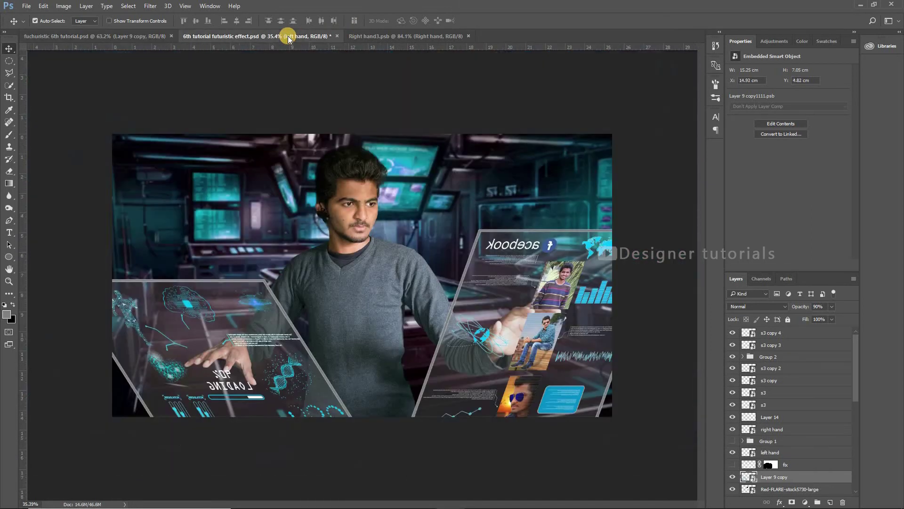
key(alt+Tab)
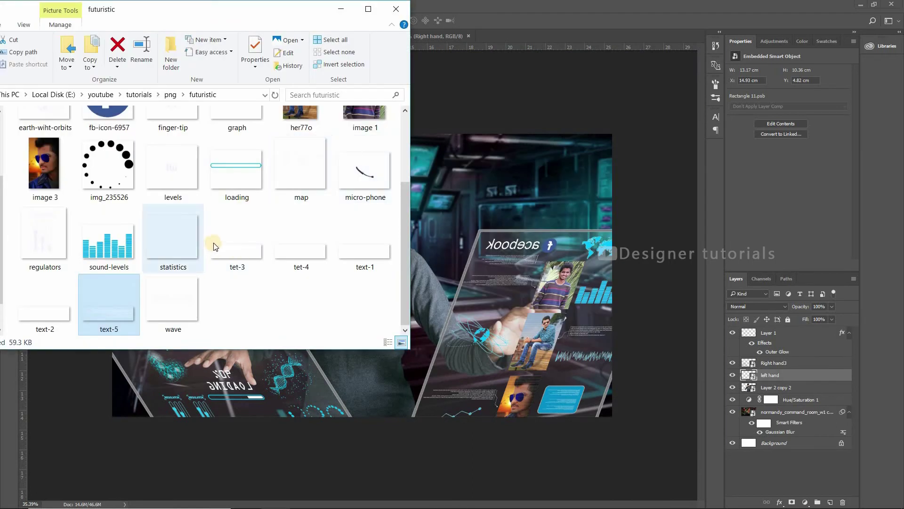
scroll(211, 239, up, 3)
drag(178, 236, 483, 273)
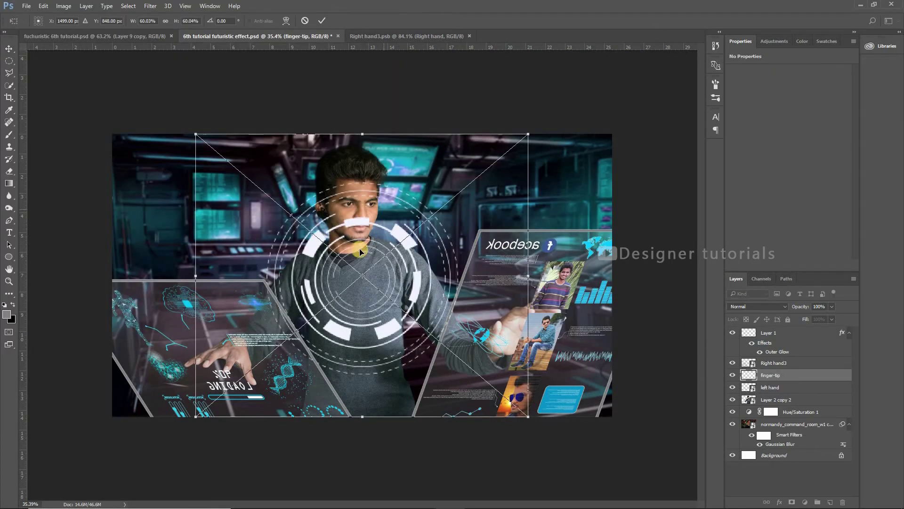
drag(500, 383, 408, 310)
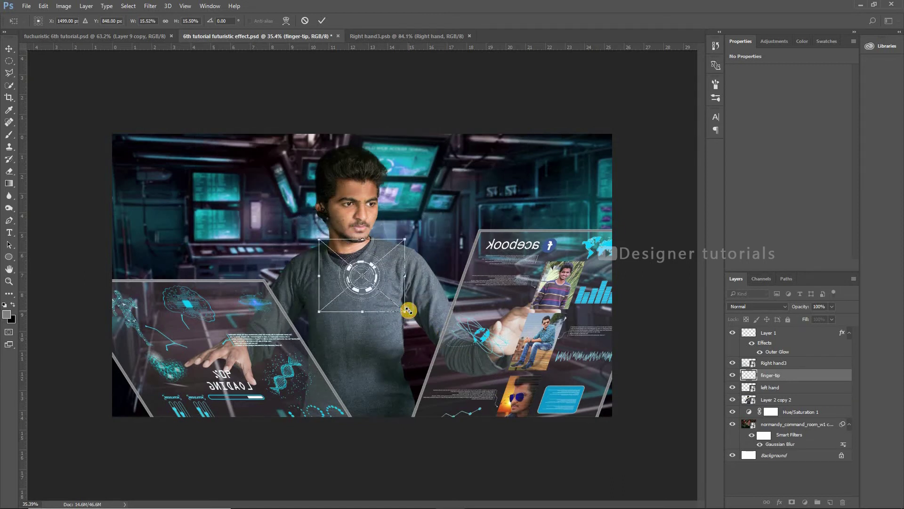
key(Return)
Bring the finger-tip layer to the top of the stack, disable Auto-Select and move the ring onto the right hand's leftmost fingertip.
drag(772, 377, 772, 330)
scroll(349, 292, up, 5)
drag(363, 310, 538, 233)
click(35, 20)
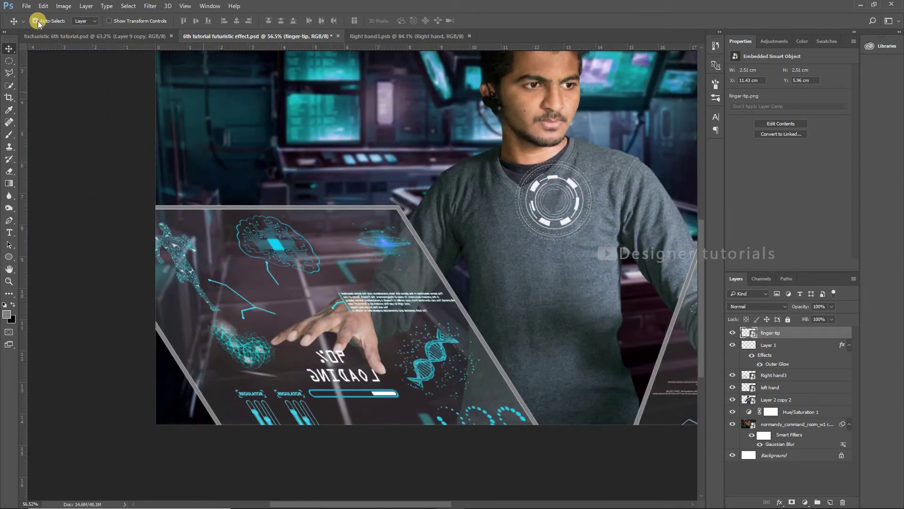
drag(561, 218, 275, 360)
scroll(275, 360, up, 1)
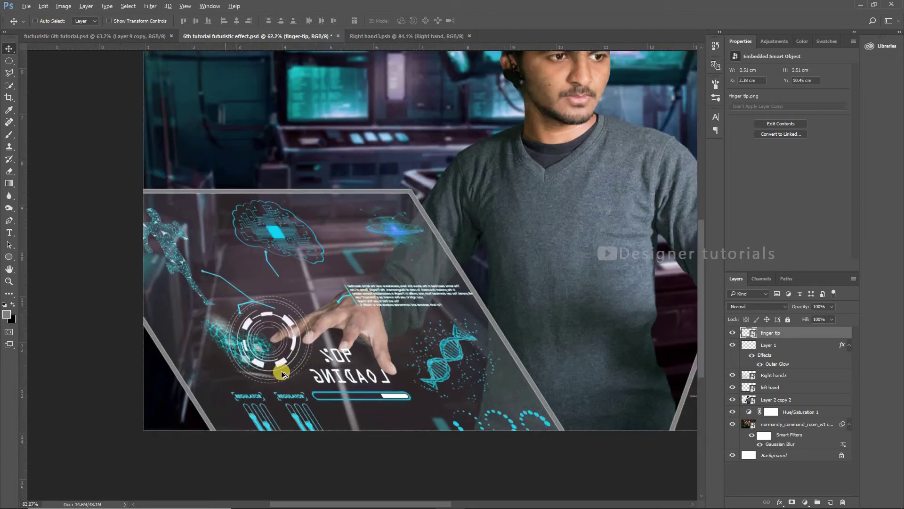
Scale the finger-tip ring down to about 4% so it fits the fingertip.
scroll(283, 374, up, 2)
key(ctrl+t)
drag(373, 413, 291, 348)
key(Return)
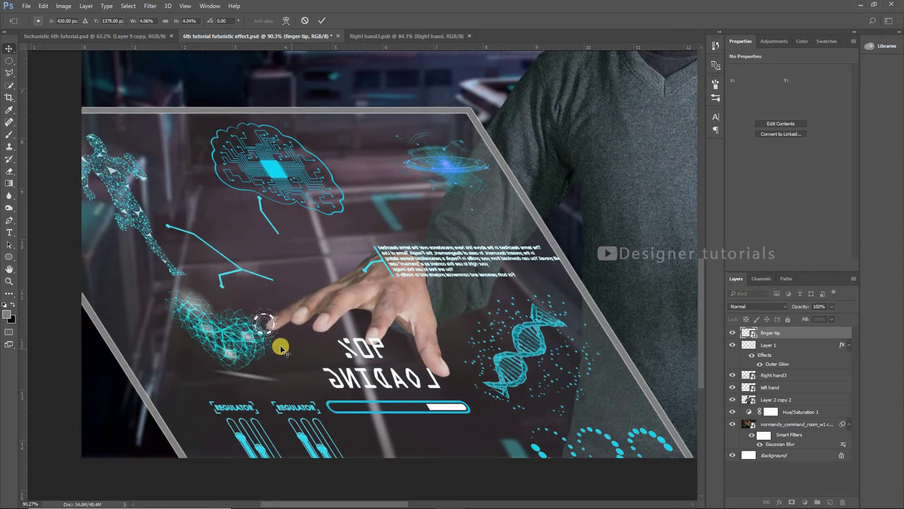
Nudge the ring onto the leftmost fingertip and skew it to follow the panel's perspective.
key(ctrl+t)
drag(279, 331, 290, 334)
right_click(283, 327)
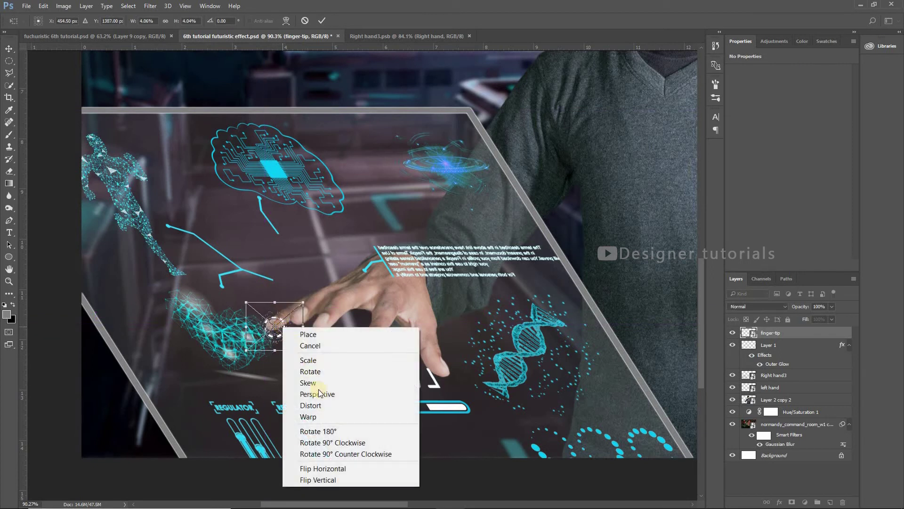
click(317, 382)
drag(276, 305, 249, 304)
drag(273, 353, 281, 338)
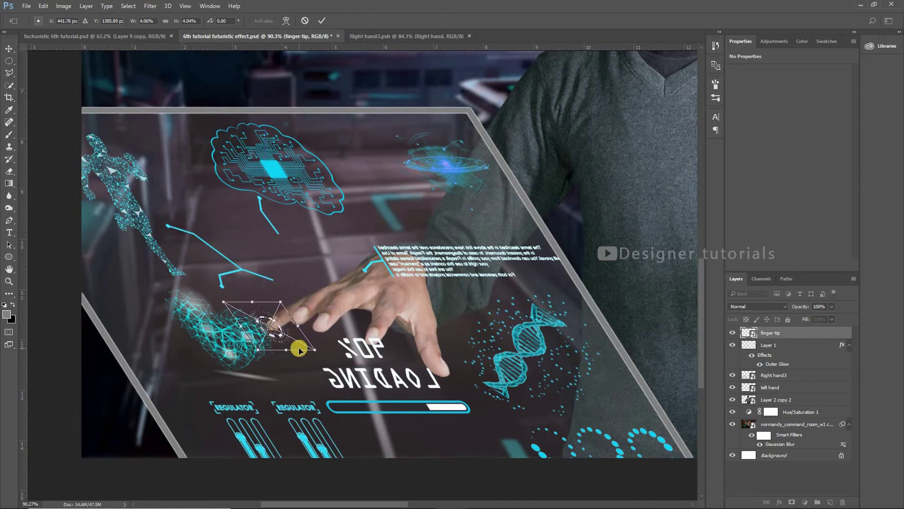
key(Return)
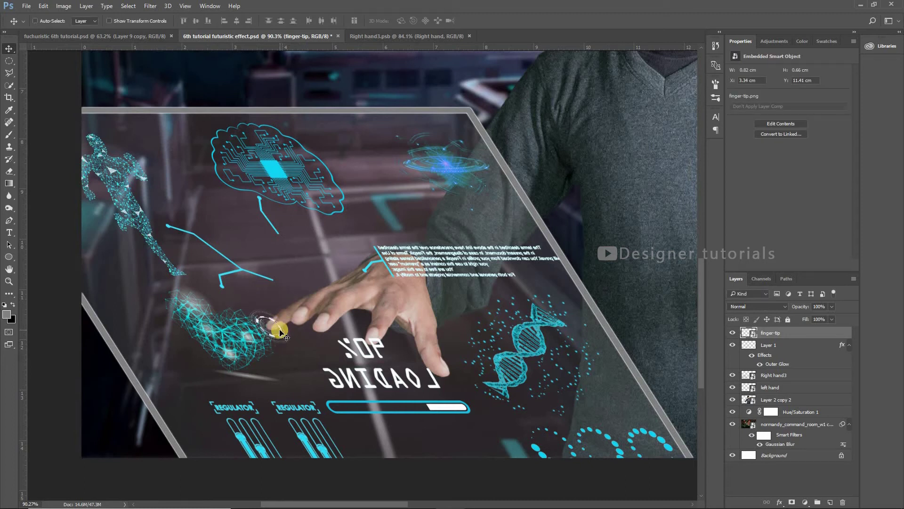
Fine-tune the ring and duplicate it onto the other four fingertips of the right hand.
key(ctrl+t)
drag(312, 349, 376, 344)
key(Return)
alt+drag(376, 345, 475, 386)
key(ctrl+t)
double_click(440, 373)
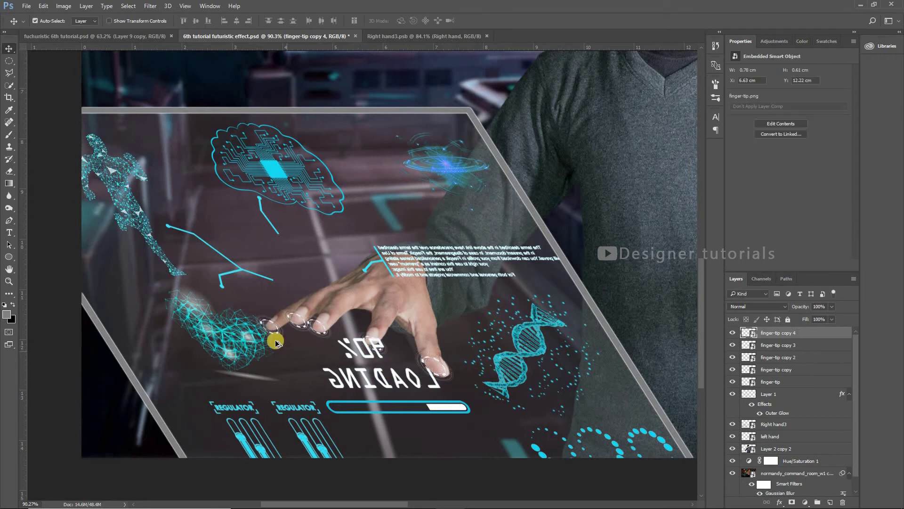
Group the five finger-tip ring layers.
key(ctrl+0)
scroll(151, 394, up, 6)
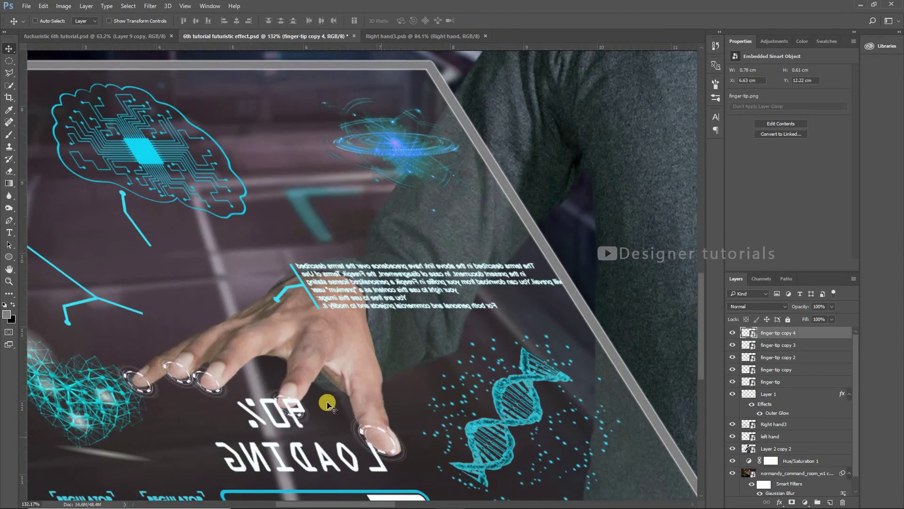
shift+click(773, 382)
key(ctrl+g)
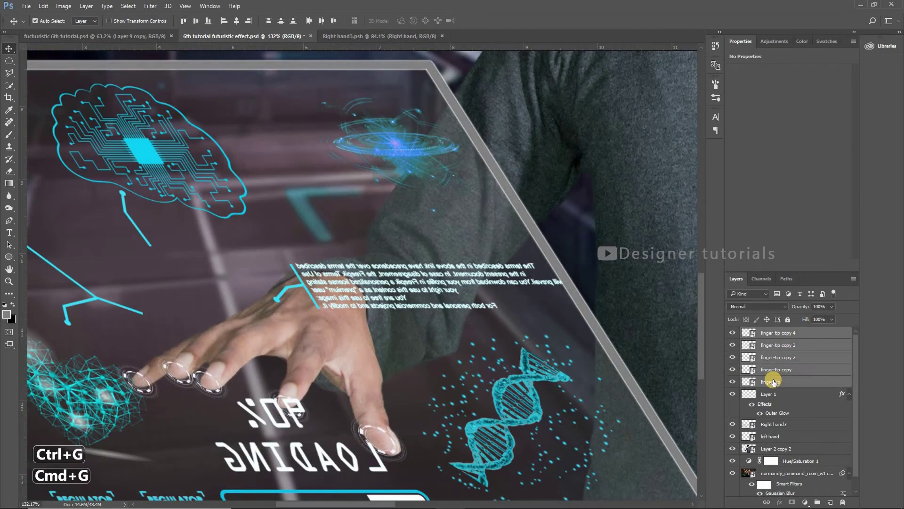
Duplicate the finger-tip ring group twice and combine all three groups into one parent group.
scroll(316, 382, down, 1)
key(ctrl+j)
scroll(298, 400, down, 4)
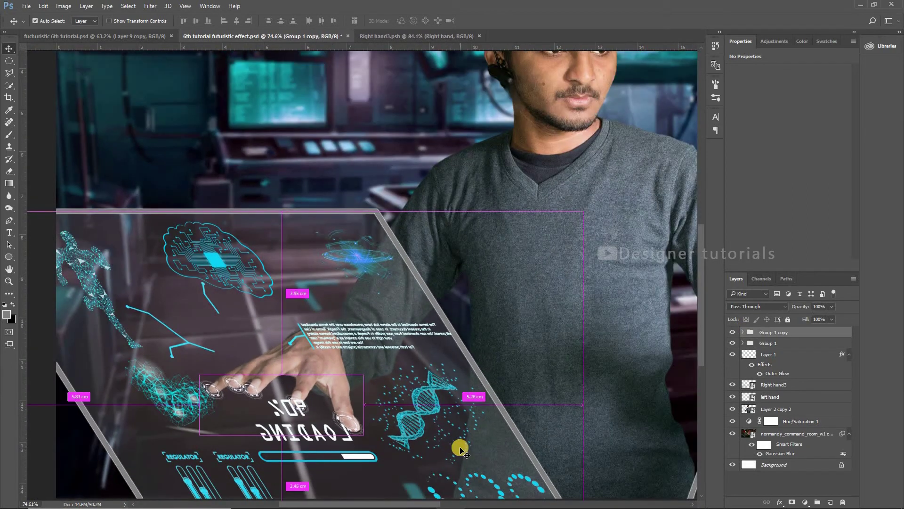
key(ctrl+j)
scroll(328, 415, down, 2)
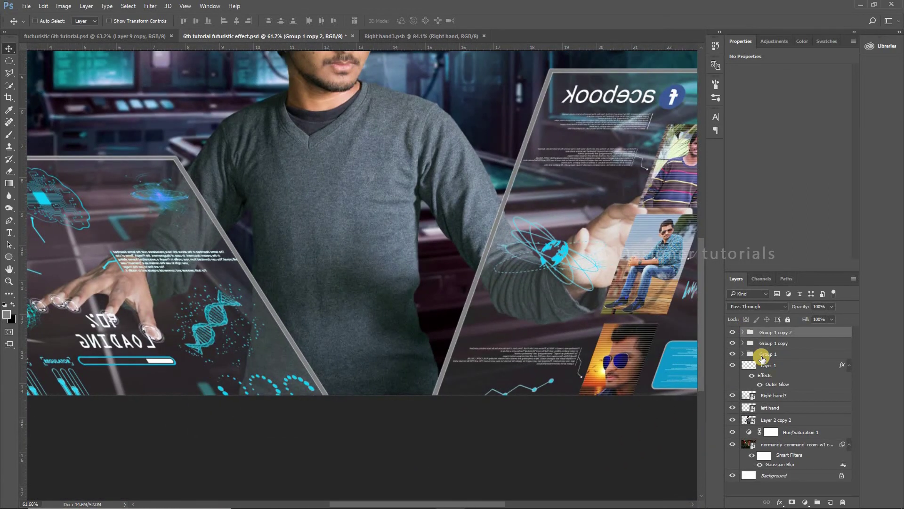
shift+click(762, 358)
key(ctrl+g)
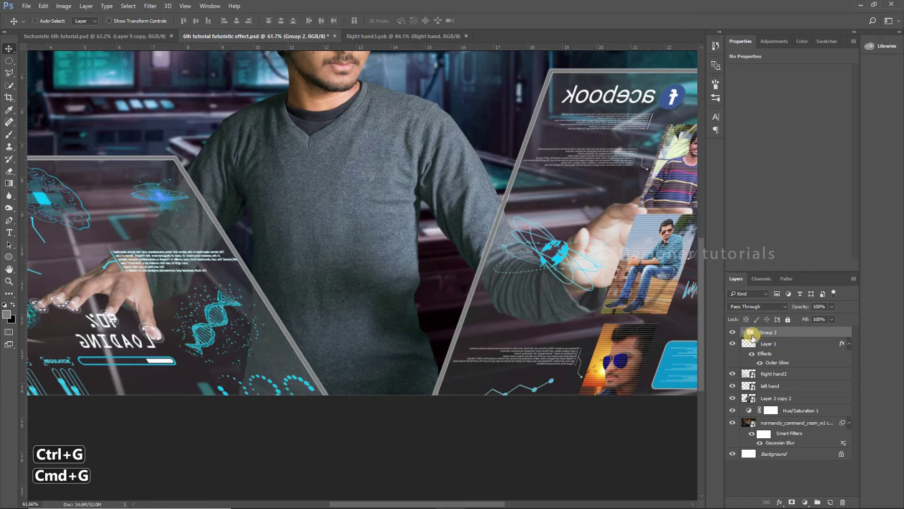
scroll(588, 223, up, 1)
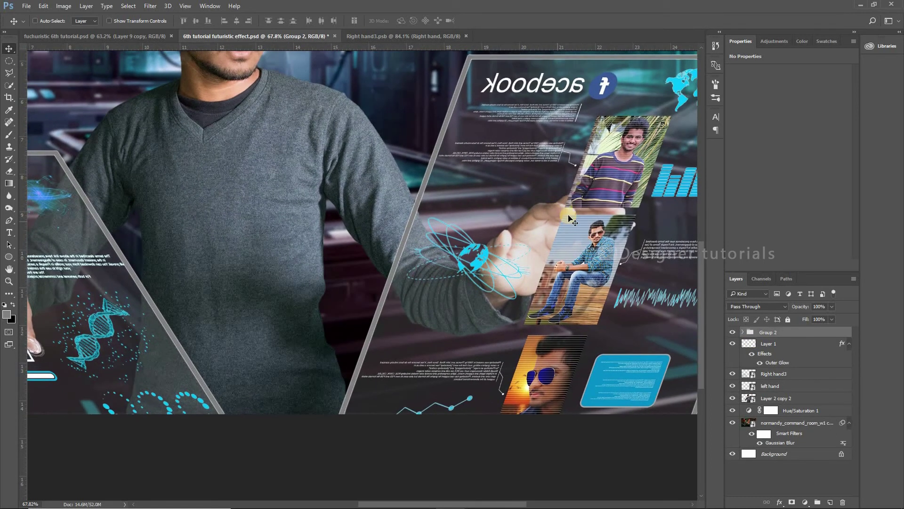
Place the finger-tip image from the futuristic folder, scale it down and move it onto the left hand's pointing fingertip.
key(alt+Tab)
drag(173, 233, 518, 246)
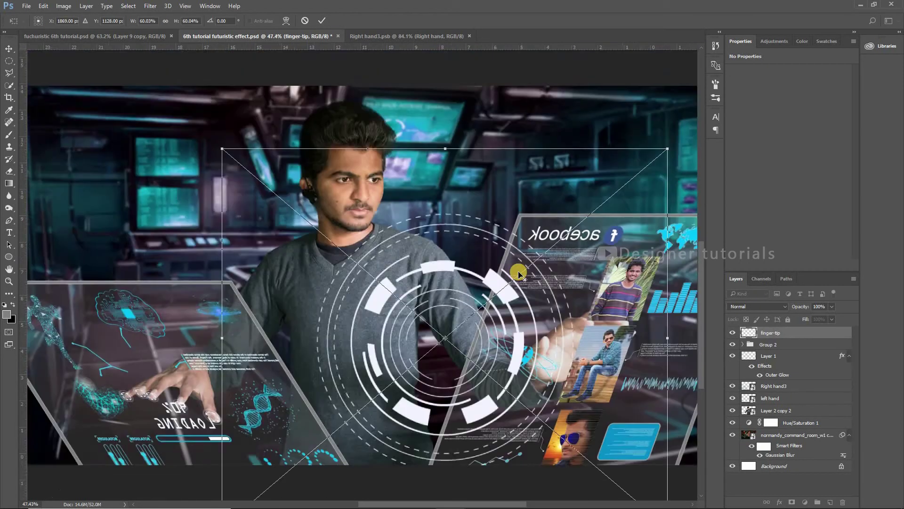
scroll(518, 273, down, 3)
drag(527, 430, 688, 302)
scroll(430, 339, up, 3)
drag(688, 302, 527, 285)
scroll(527, 286, up, 4)
drag(618, 359, 575, 311)
Skew the new ring to follow the Facebook panel's perspective, making it about 1.1 by 1.0 cm, and commit the transform.
right_click(576, 311)
click(560, 320)
drag(514, 214, 542, 272)
key(Return)
key(ctrl)
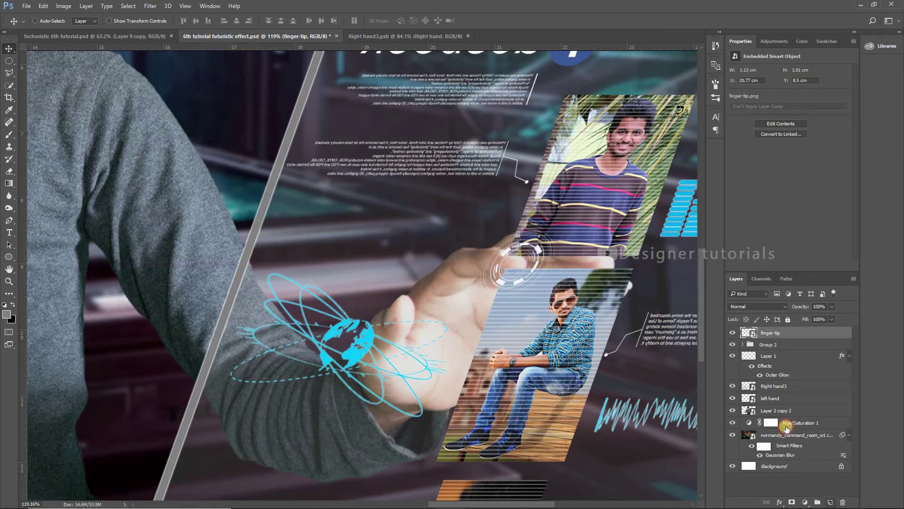
Add a new layer above the finger-tip ring and choose a soft round brush for painting.
key(ctrl+shift+alt+n)
key(b)
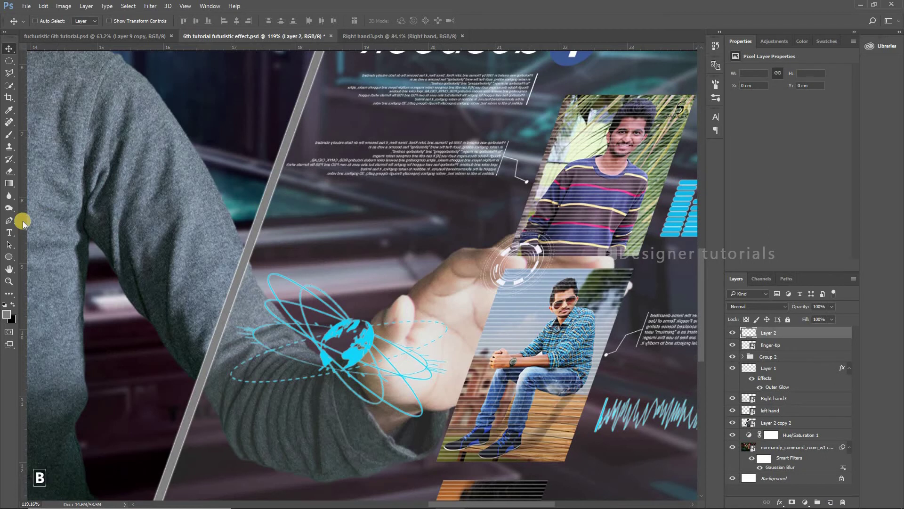
click(8, 258)
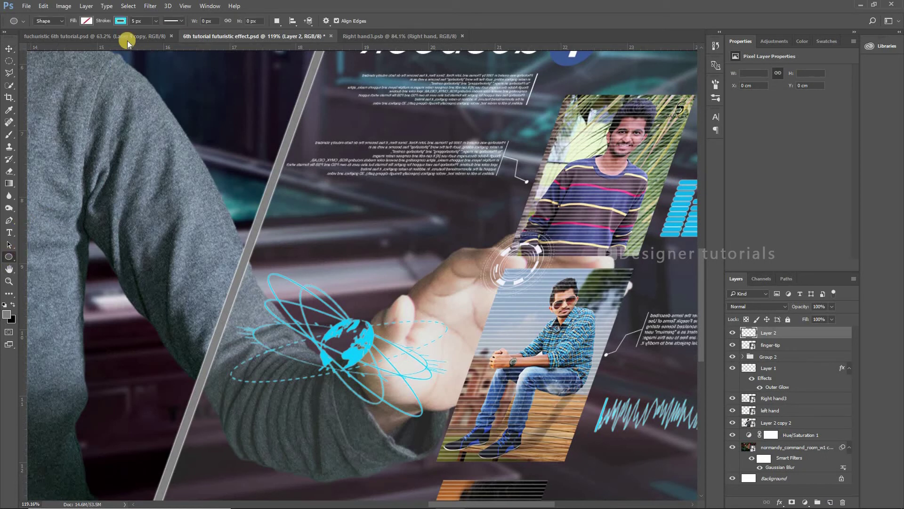
click(9, 136)
right_click(267, 122)
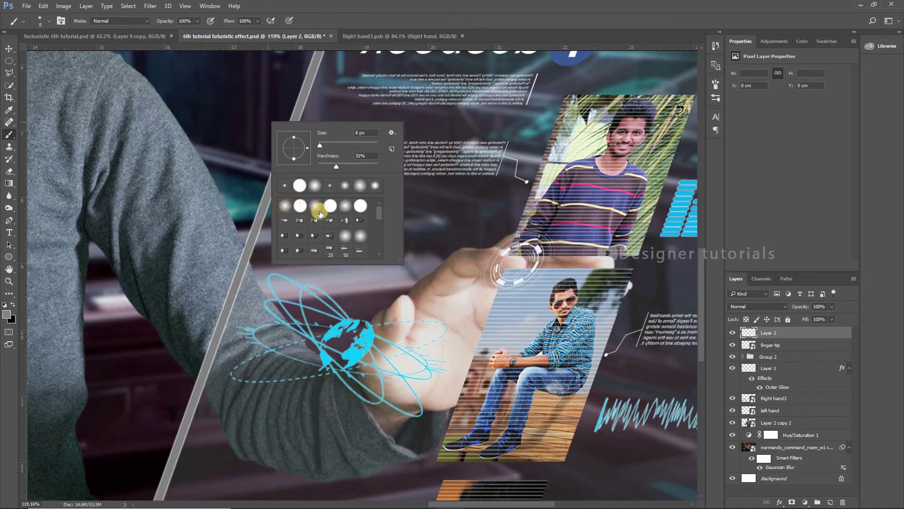
double_click(316, 207)
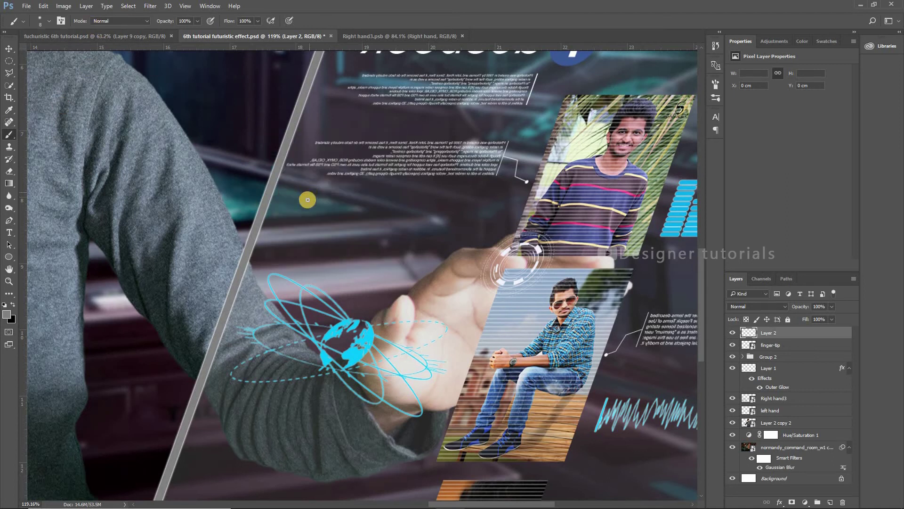
click(716, 87)
click(714, 87)
Try a gray 50 px brush dab at the center of the pointing finger's ring.
drag(466, 268, 518, 264)
click(516, 264)
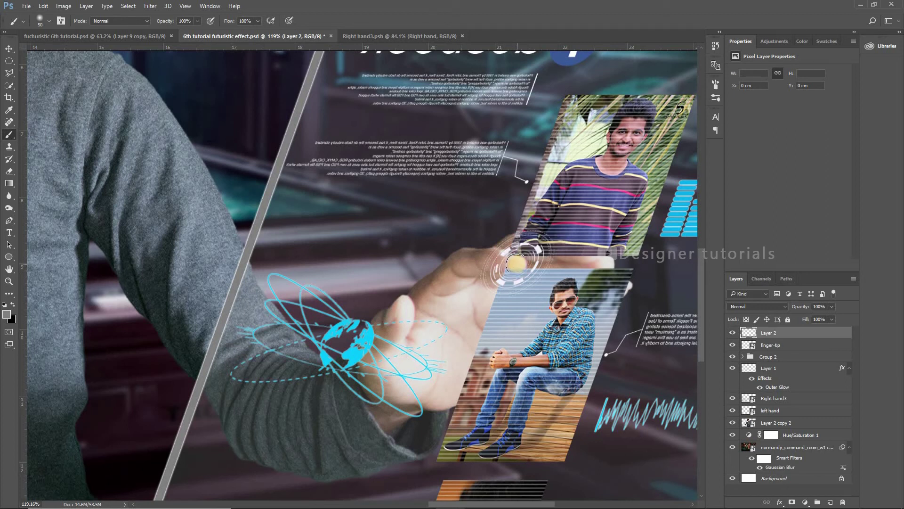
click(729, 333)
click(729, 333)
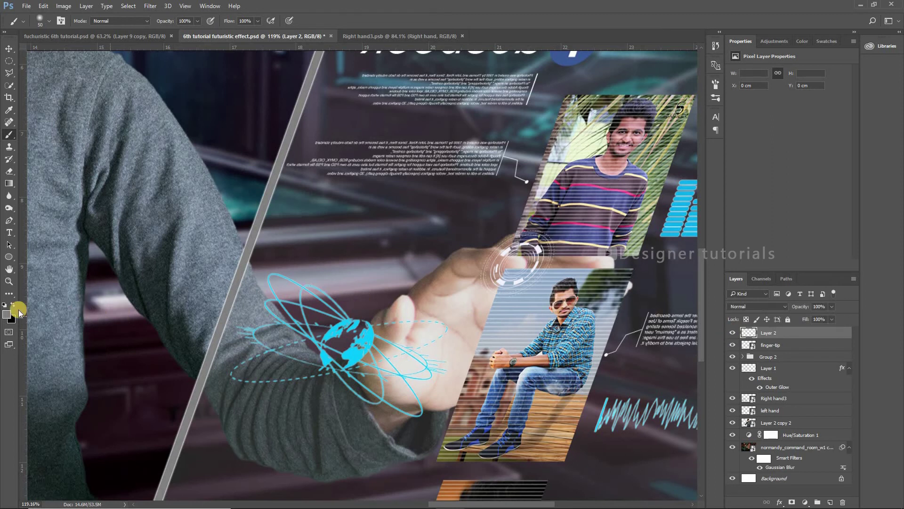
Set the foreground color to white and dab a soft 50 px glow inside the pointing finger's ring.
click(8, 321)
click(627, 161)
click(830, 160)
key(b)
click(522, 261)
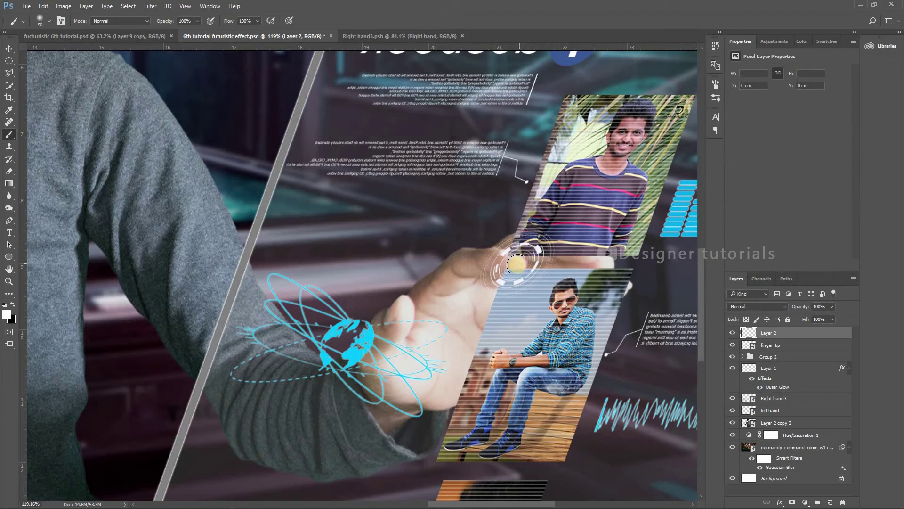
click(513, 265)
click(643, 292)
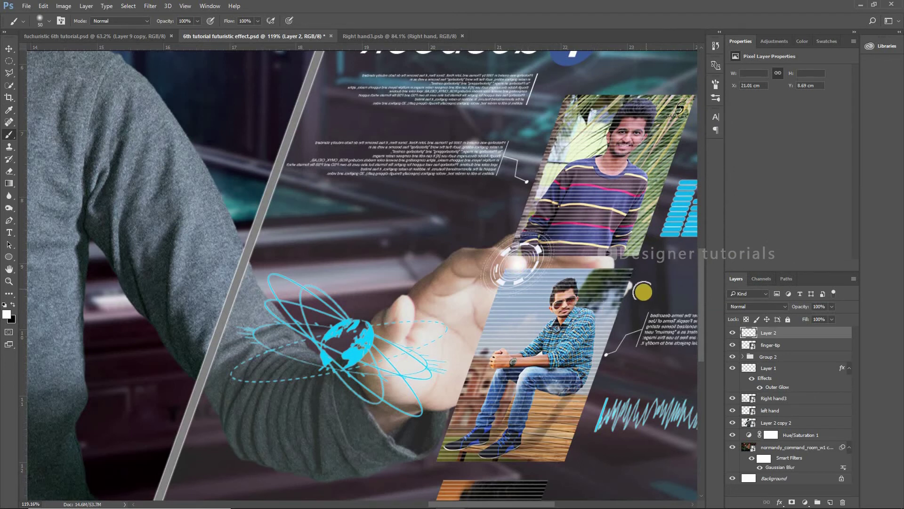
Dab soft white glow spots inside the rings on the right hand's fingertips.
drag(246, 370, 634, 277)
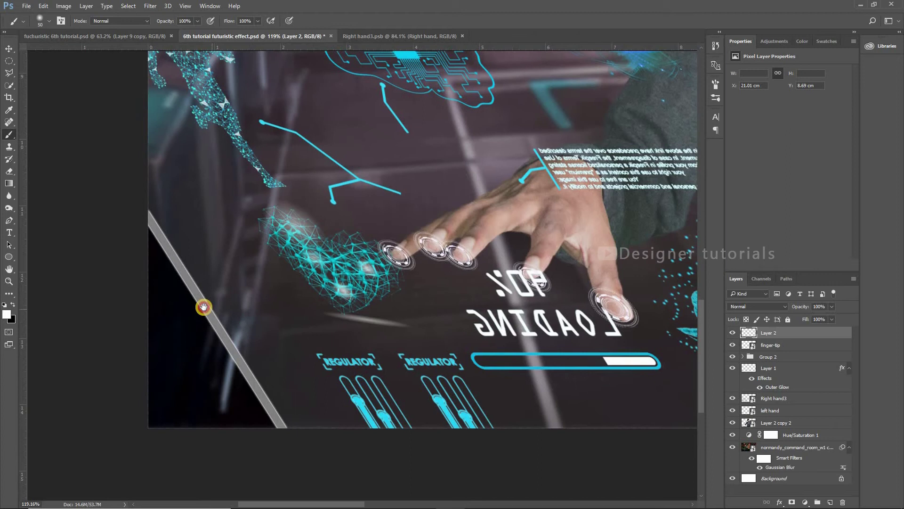
drag(203, 307, 157, 292)
click(341, 242)
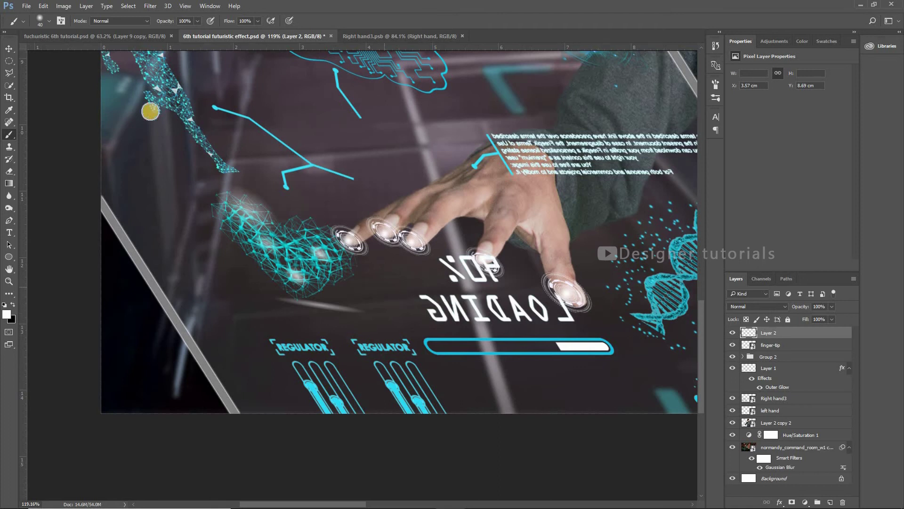
Set the painted fingertip glow layer's opacity to 80%.
click(9, 49)
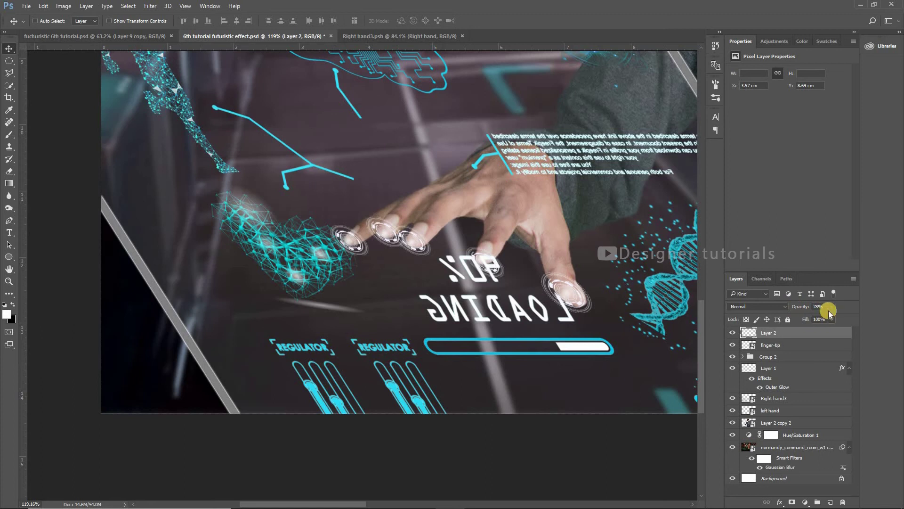
click(797, 303)
text(50)
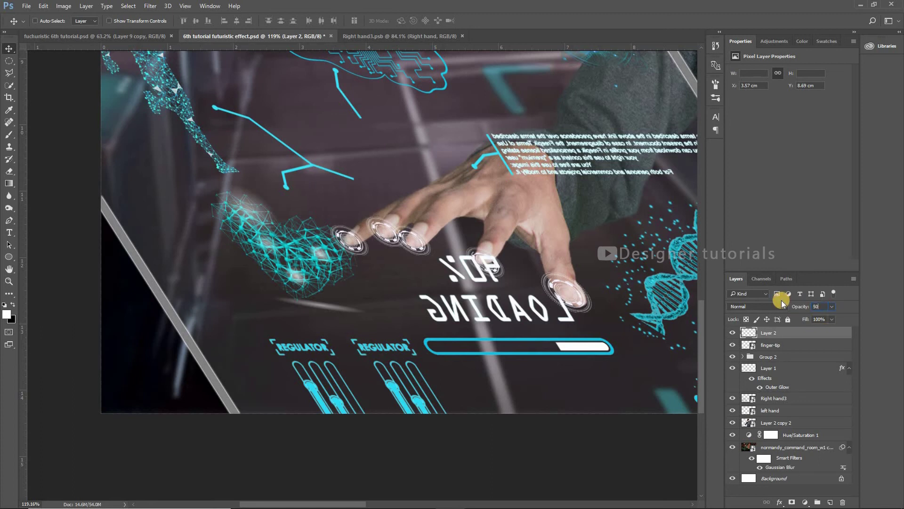
click(809, 306)
text(80)
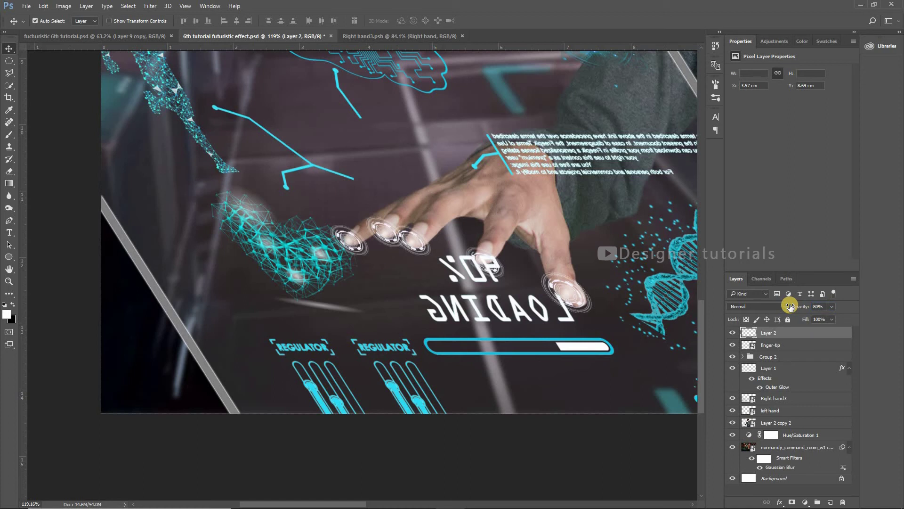
Place the micro-phone image from the futuristic folder and scale it down to about 23%.
key(ctrl+0)
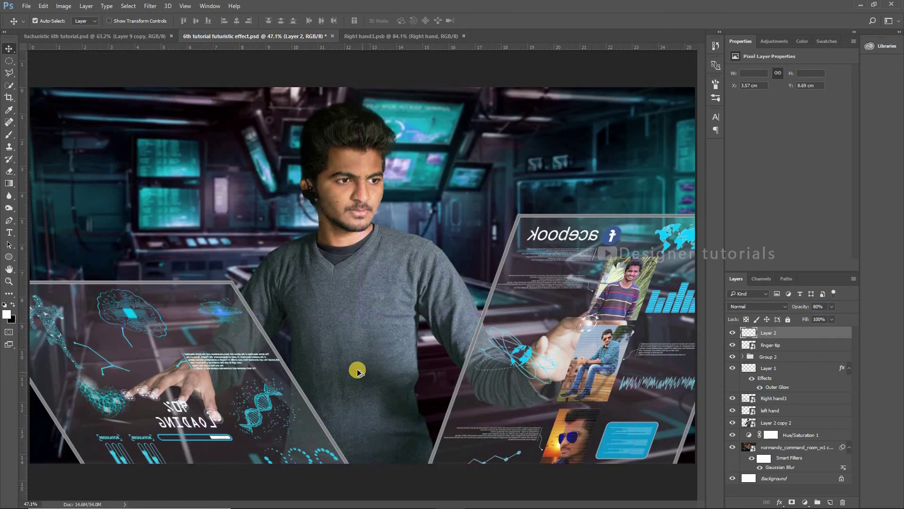
scroll(358, 370, down, 2)
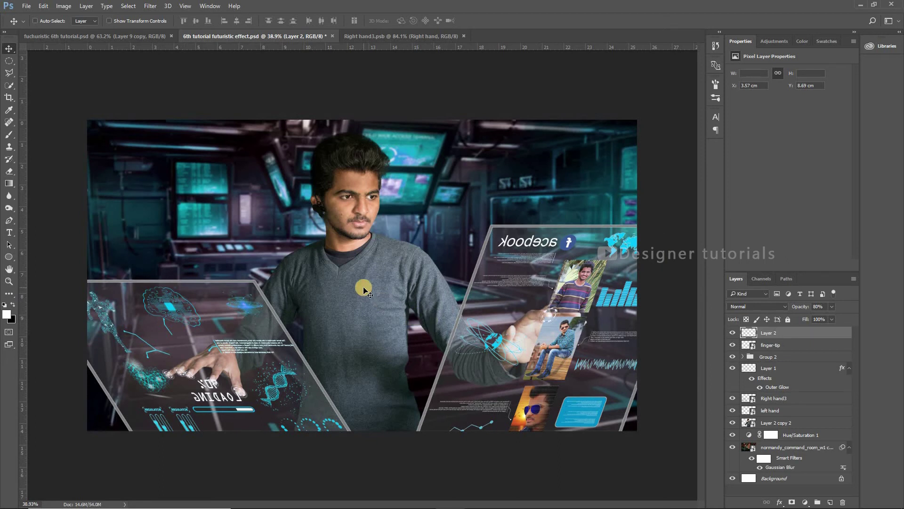
scroll(333, 226, up, 2)
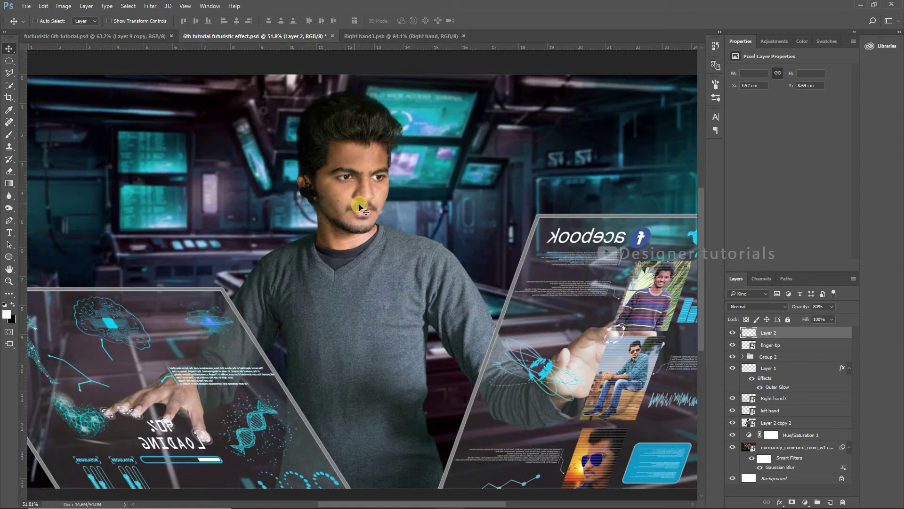
scroll(300, 183, up, 3)
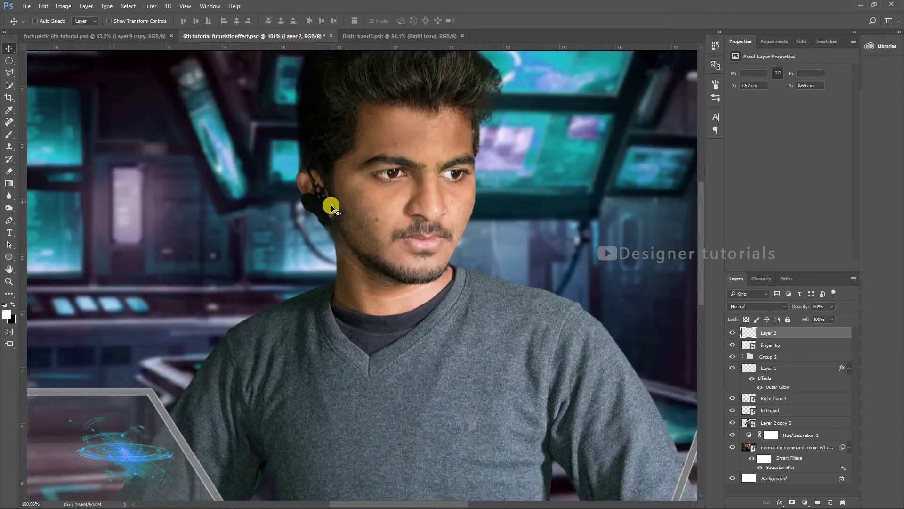
key(alt+Tab)
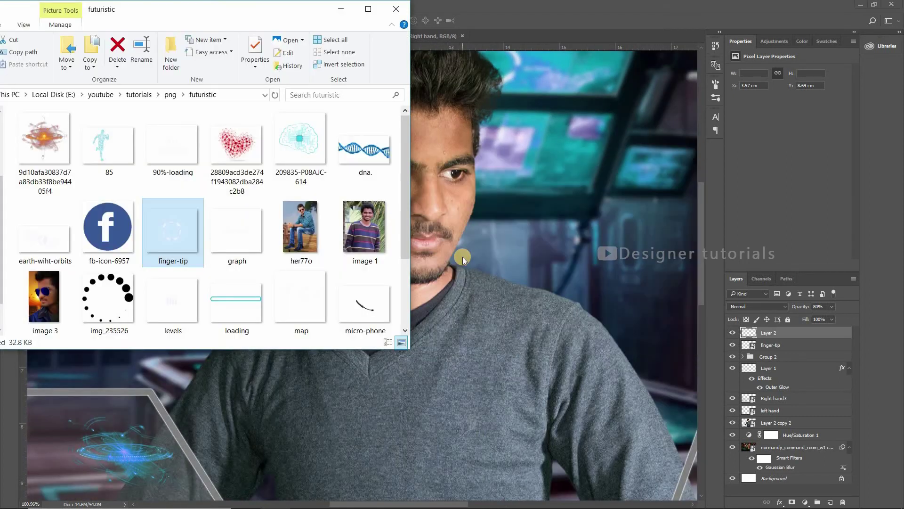
click(372, 304)
drag(372, 304, 496, 277)
scroll(390, 277, down, 5)
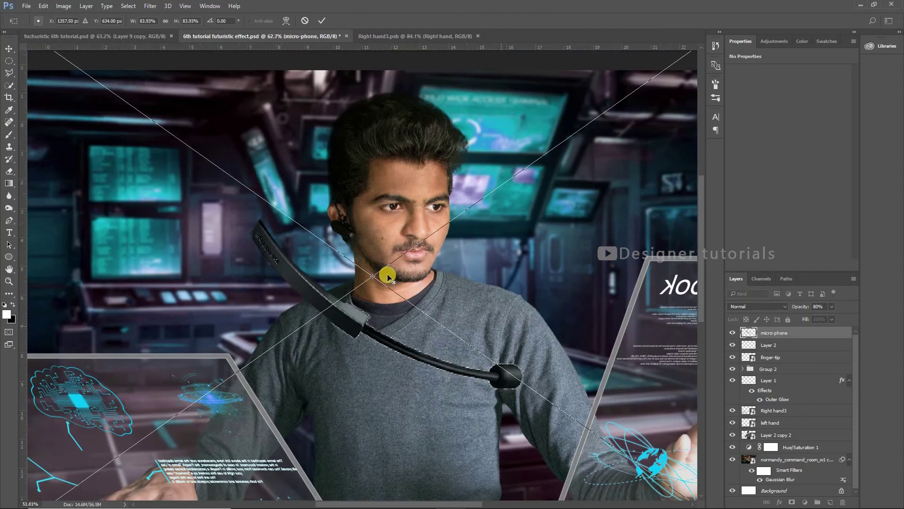
drag(559, 396, 396, 278)
scroll(328, 253, up, 5)
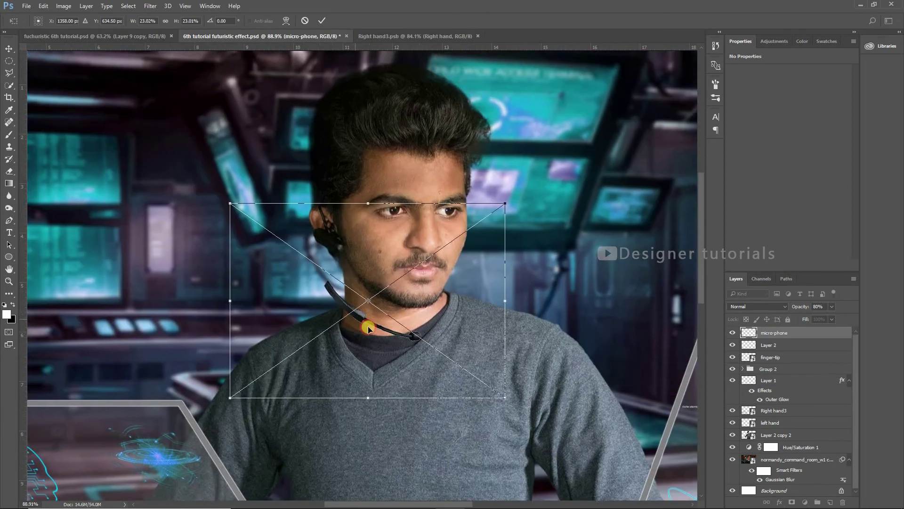
Move the microphone to run from the man's ear to his mouth, rotate it about -3.4° and commit the transform.
scroll(368, 327, up, 2)
drag(388, 332, 378, 268)
drag(524, 349, 582, 355)
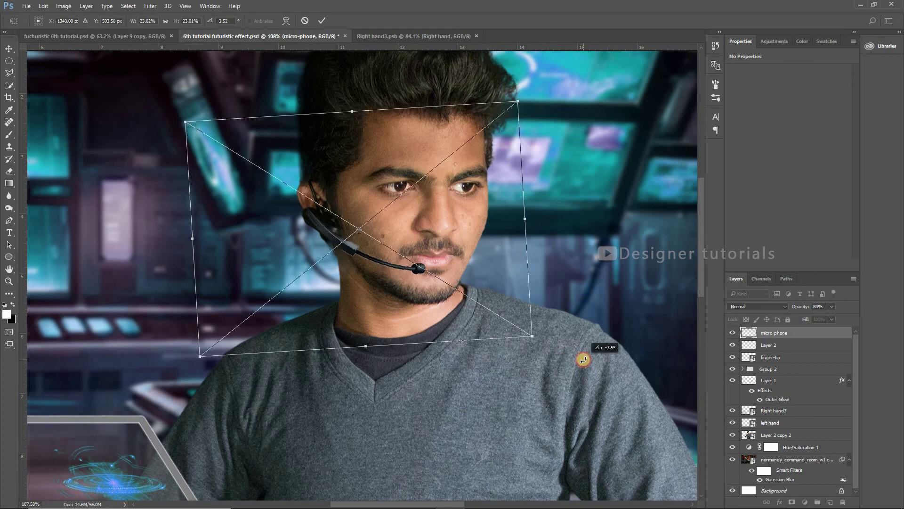
scroll(369, 253, up, 2)
drag(370, 252, 353, 238)
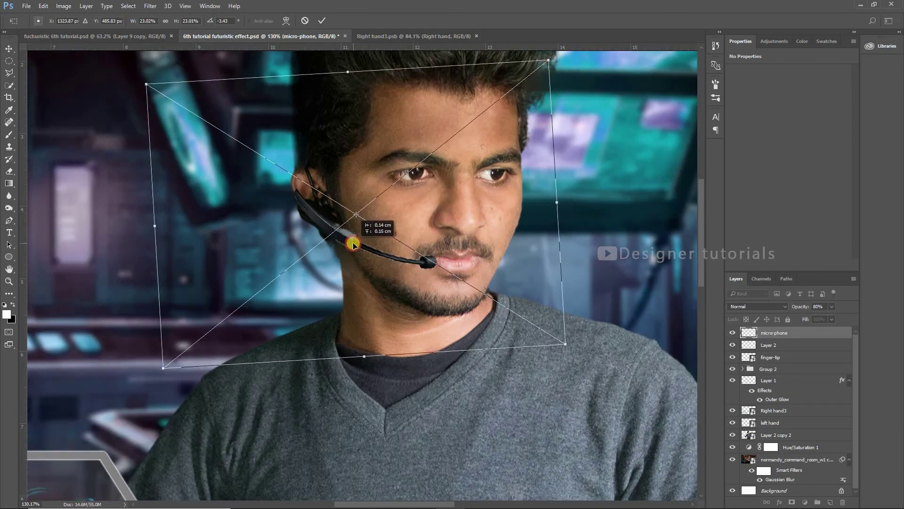
key(Return)
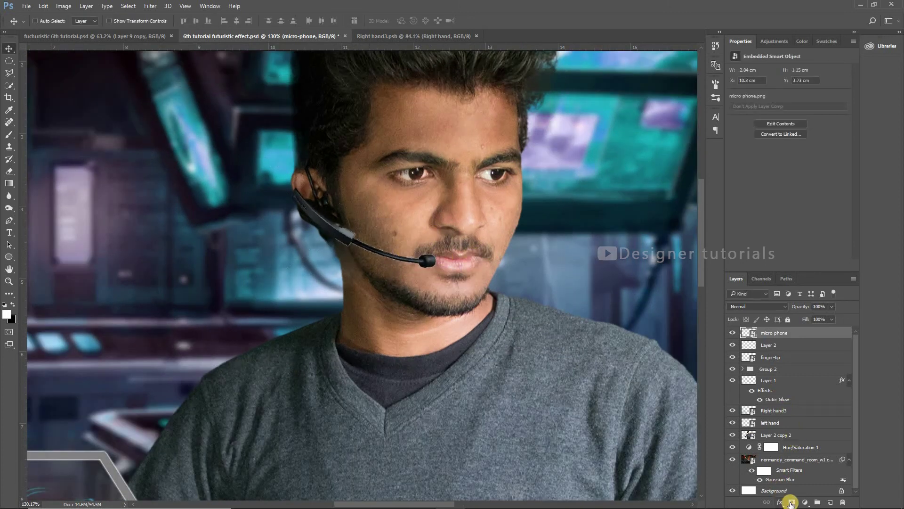
Add a layer mask to the micro-phone layer and set up a soft round eraser at 45 px.
key(e)
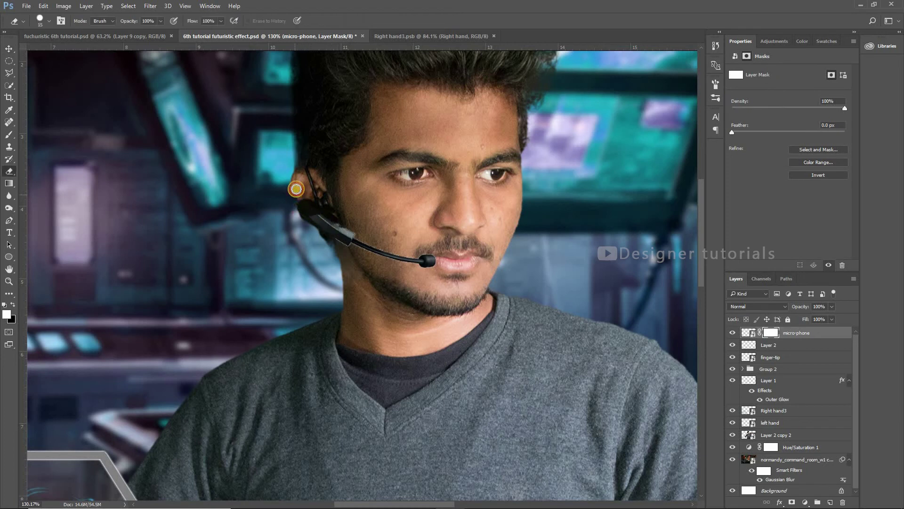
right_click(312, 246)
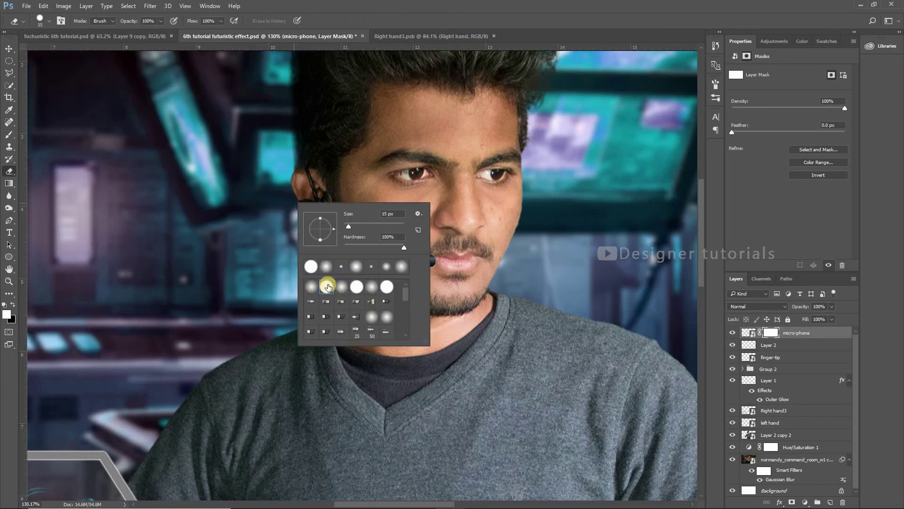
double_click(342, 285)
key(bracketright)
key(bracketright)
key(bracketright)
key(bracketright)
key(bracketright)
Lower the eraser opacity to 20% and softly mask the microphone's ear end so it blends into the earpiece.
drag(320, 213, 313, 218)
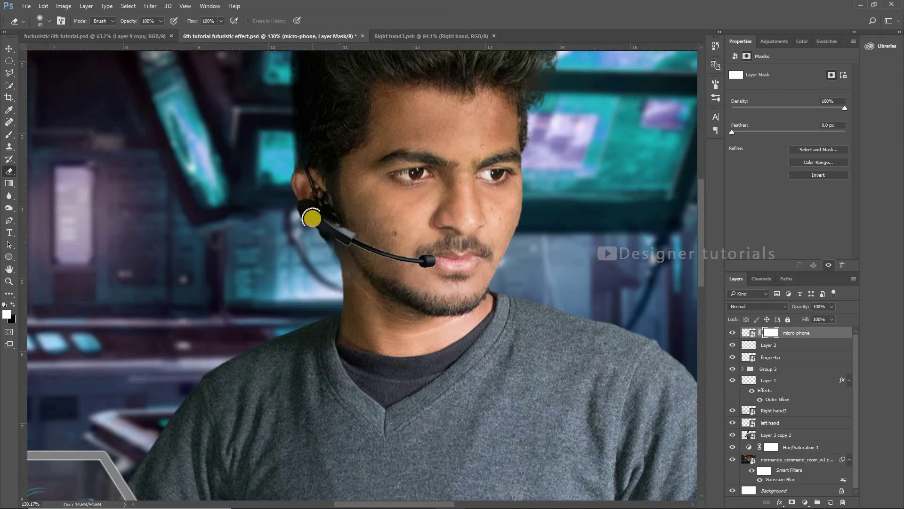
key(3)
click(149, 21)
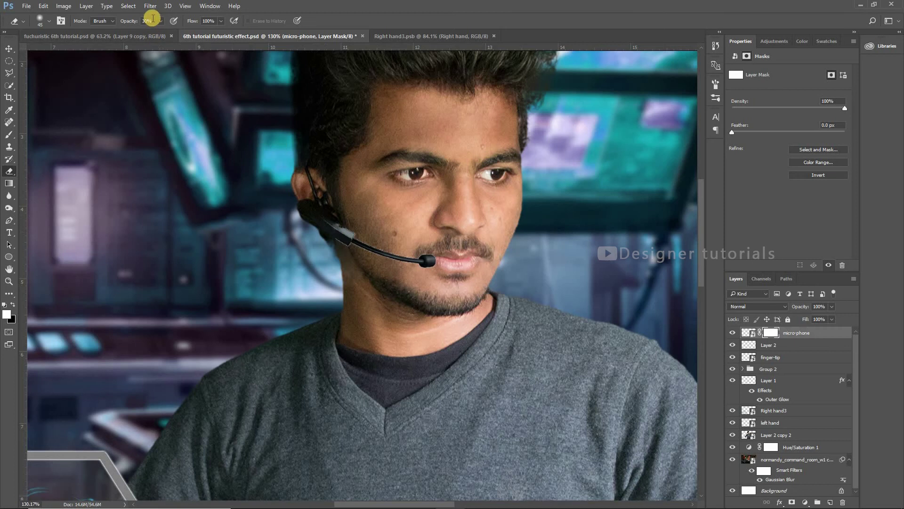
text(3)
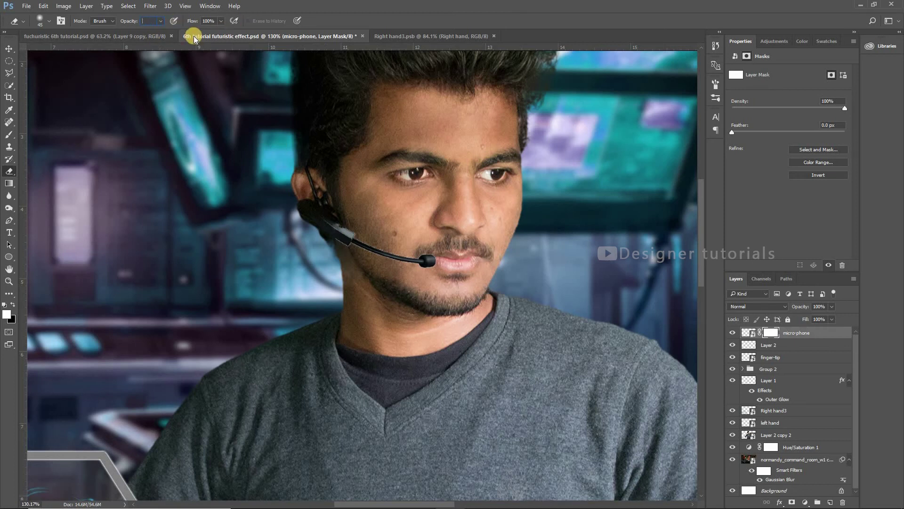
text(20)
mouse_move(331, 229)
mouse_down()
mouse_move(303, 212)
mouse_move(310, 216)
mouse_up()
key(v)
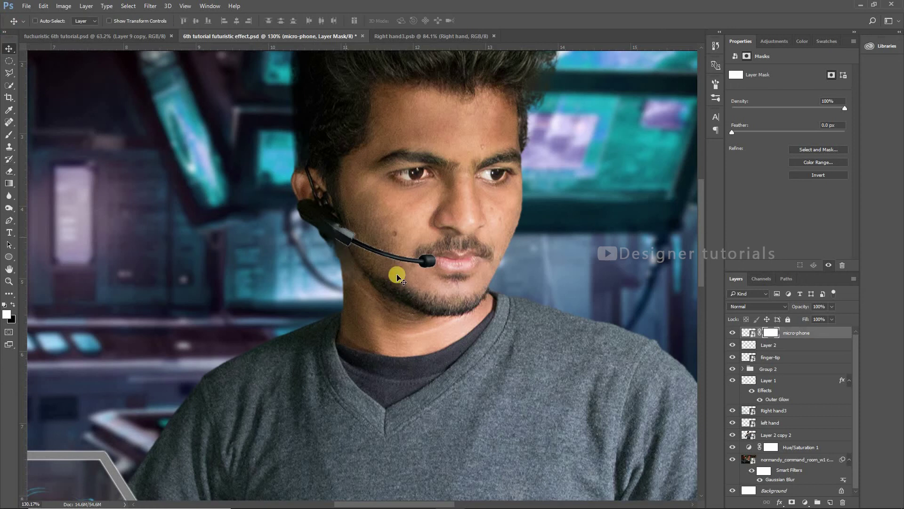
Rasterize the micro-phone layer and apply its layer mask permanently.
click(794, 334)
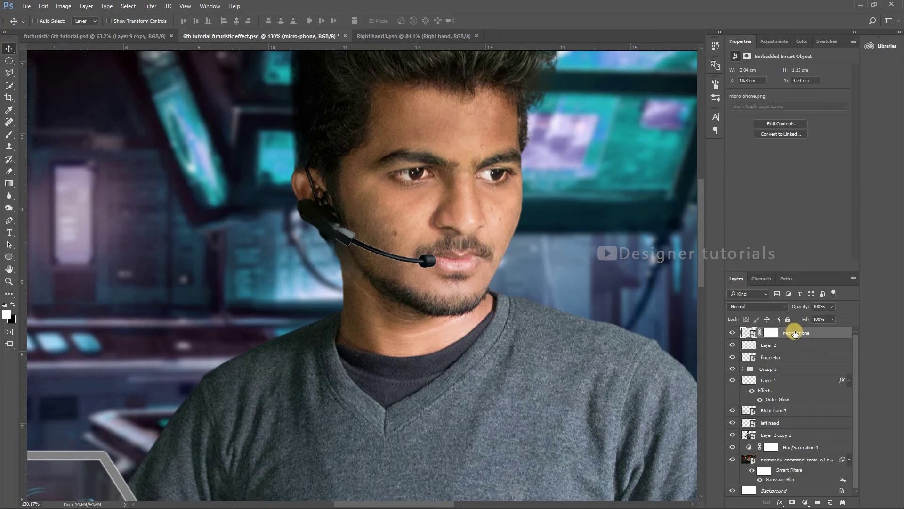
right_click(794, 333)
click(805, 332)
right_click(782, 333)
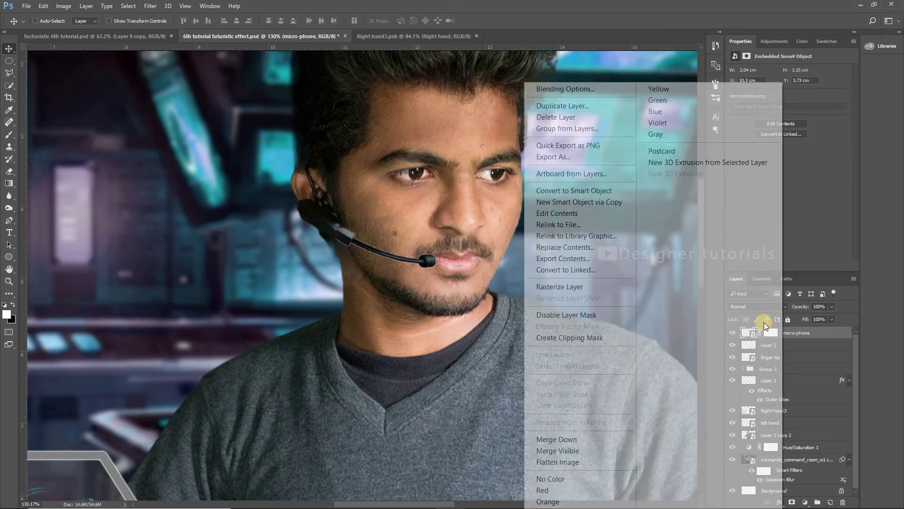
click(556, 287)
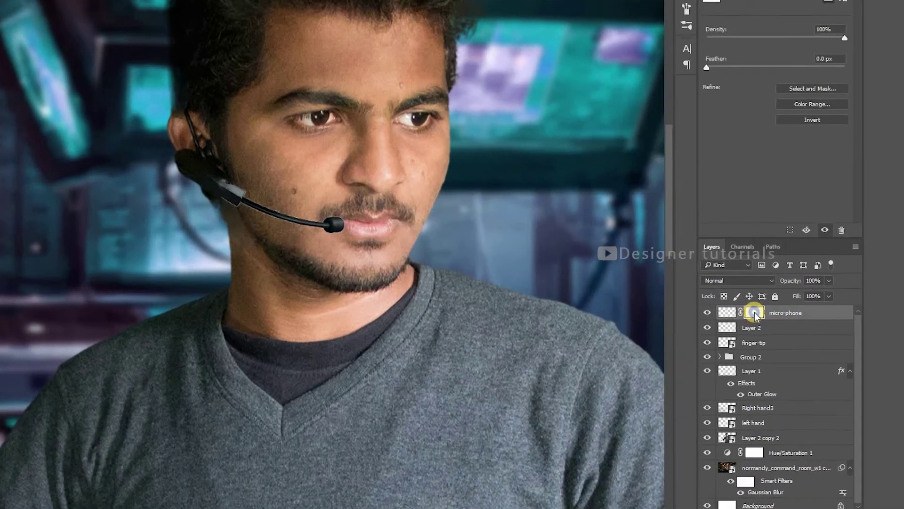
right_click(770, 333)
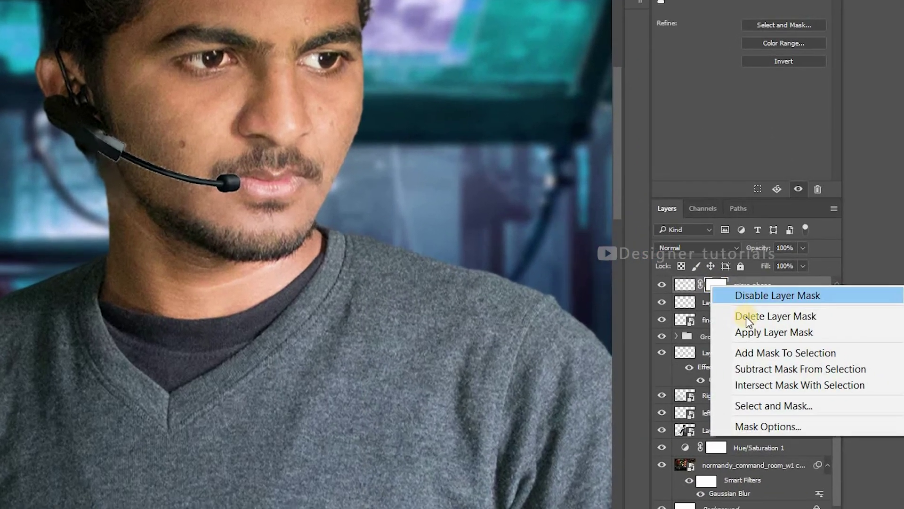
click(795, 364)
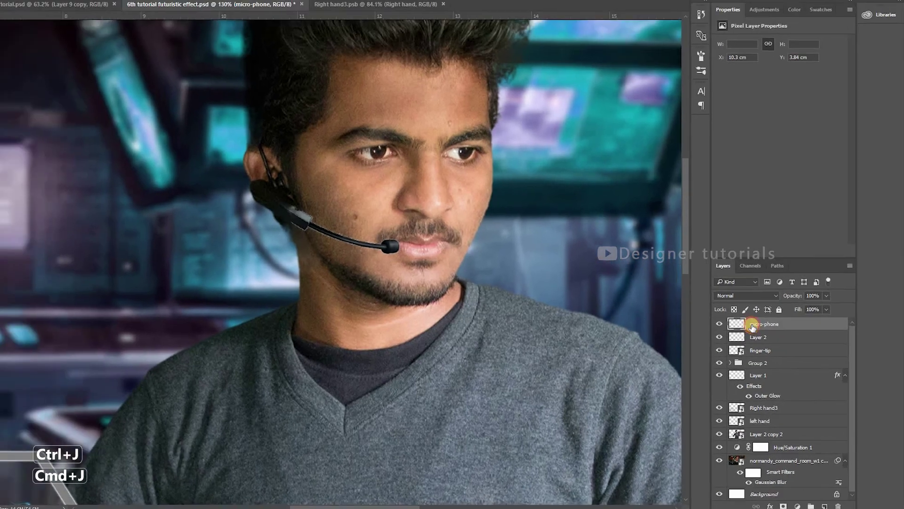
Duplicate the micro-phone layer and nudge the original, lower layer down to sit below the visible microphone.
key(ctrl+j)
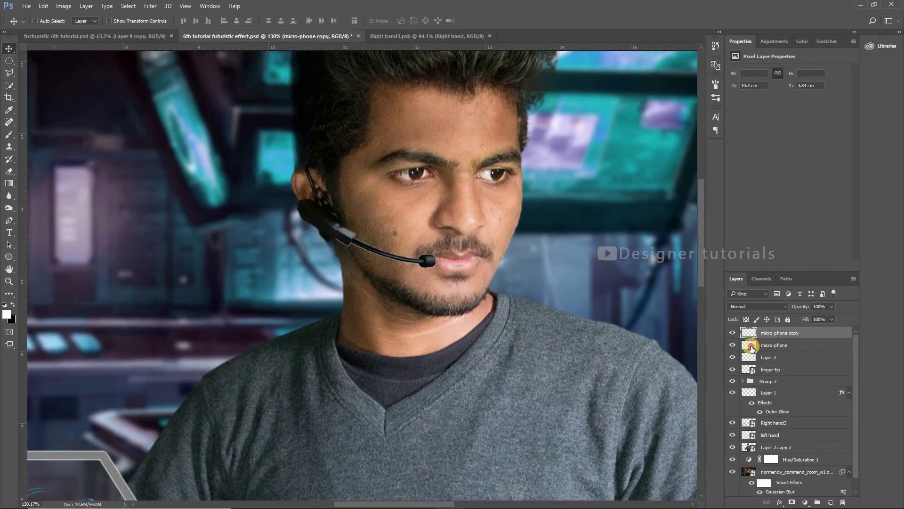
click(751, 349)
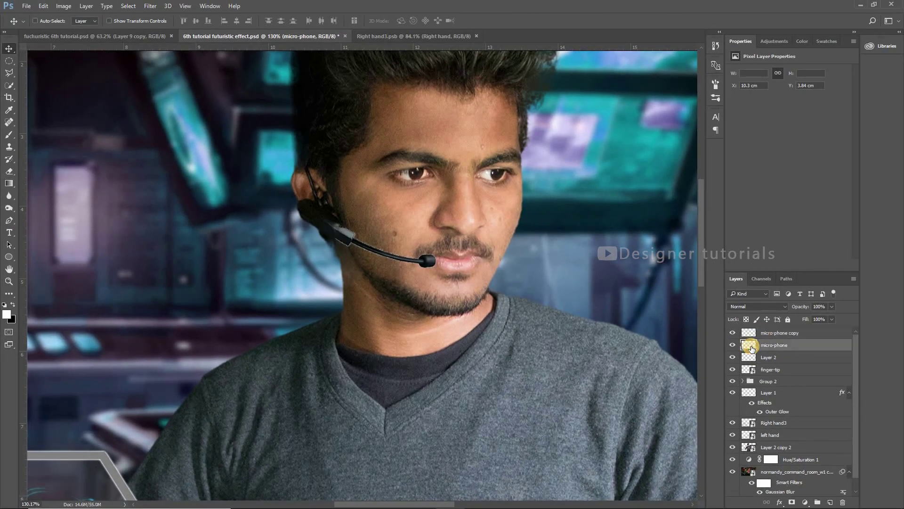
key(shift+Down)
key(shift+Down)
key(shift+Down)
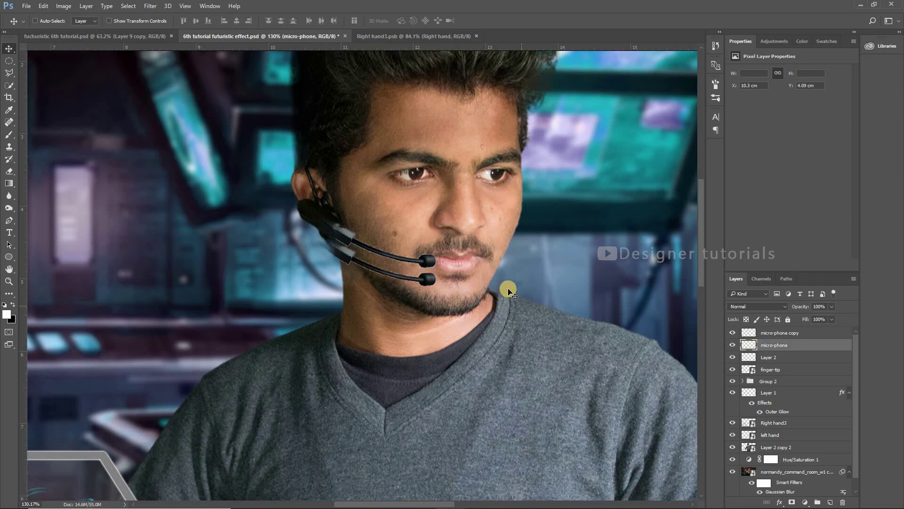
Rotate the lower microphone about 2.7°, shift it slightly upward toward the headset and commit the transform.
key(ctrl+t)
mouse_move(506, 316)
mouse_down()
mouse_move(494, 317)
mouse_move(494, 304)
mouse_up()
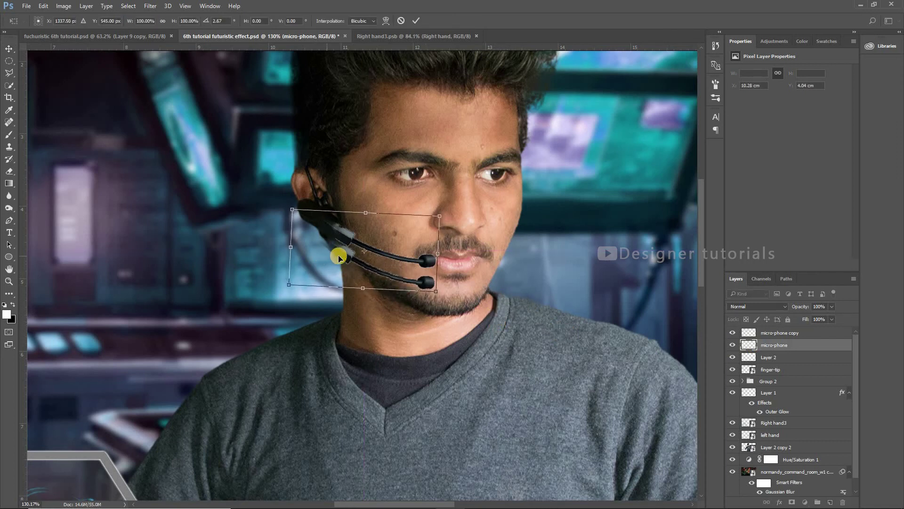
drag(341, 251, 340, 249)
key(Return)
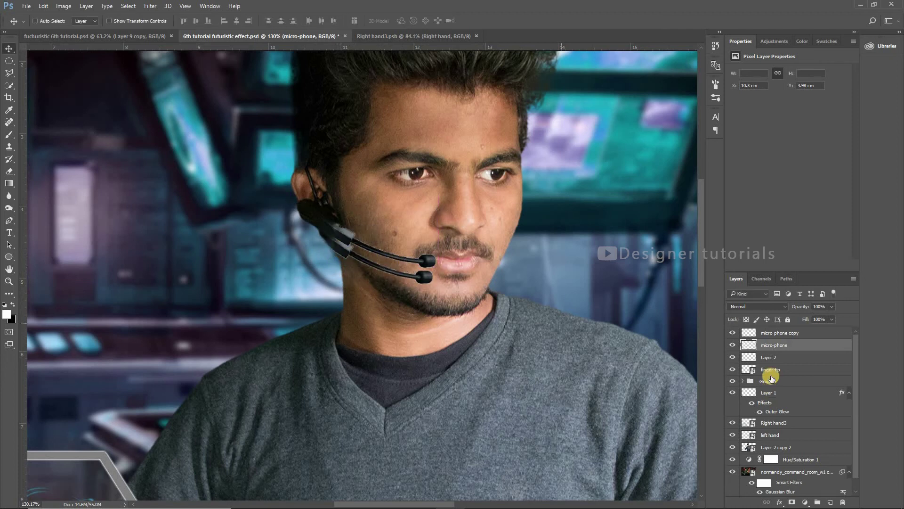
Load the lower micro-phone layer's outline as a selection, fill it with black and deselect.
ctrl+click(749, 346)
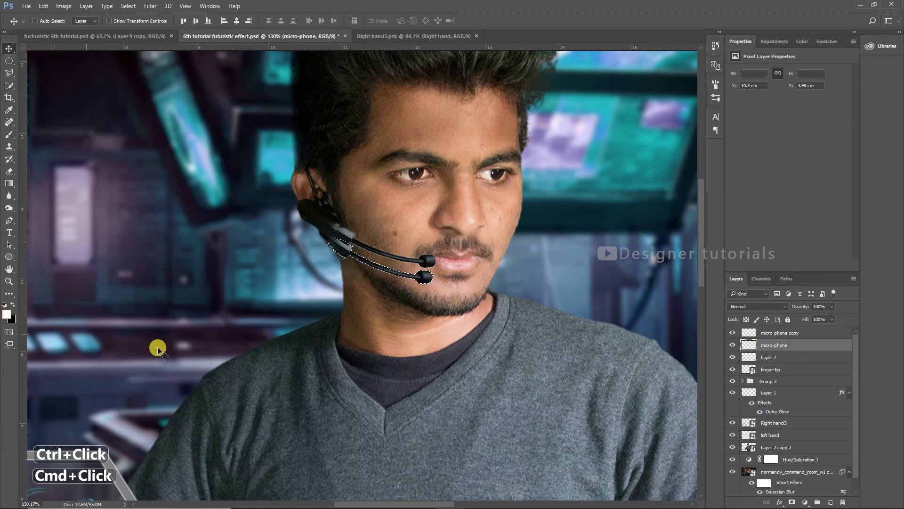
key(ctrl)
key(ctrl+BackSpace)
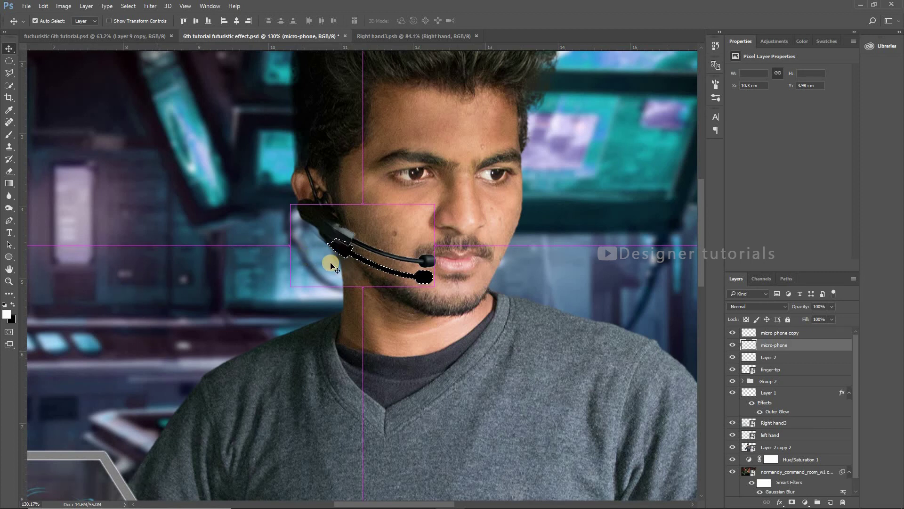
key(ctrl+d)
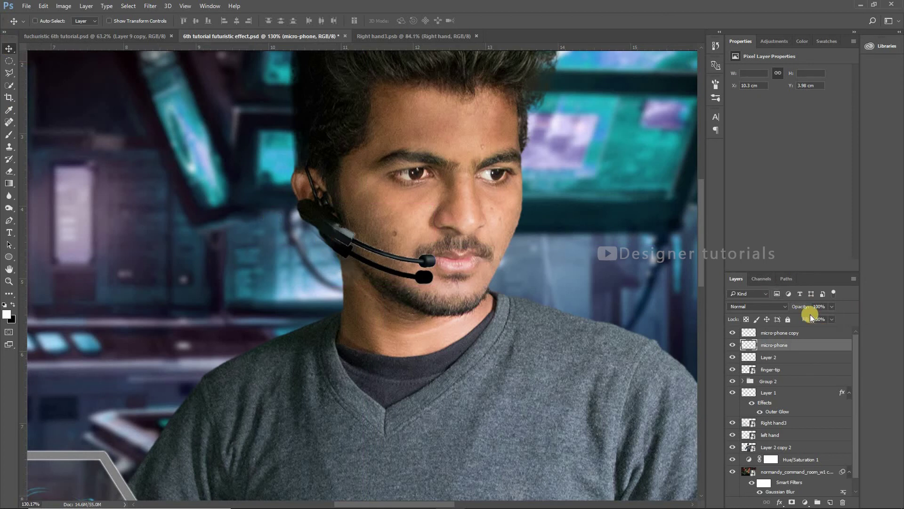
Lower the black microphone shadow's layer opacity to 35%.
mouse_move(801, 306)
mouse_down()
mouse_move(784, 309)
mouse_move(819, 306)
mouse_move(794, 308)
mouse_up()
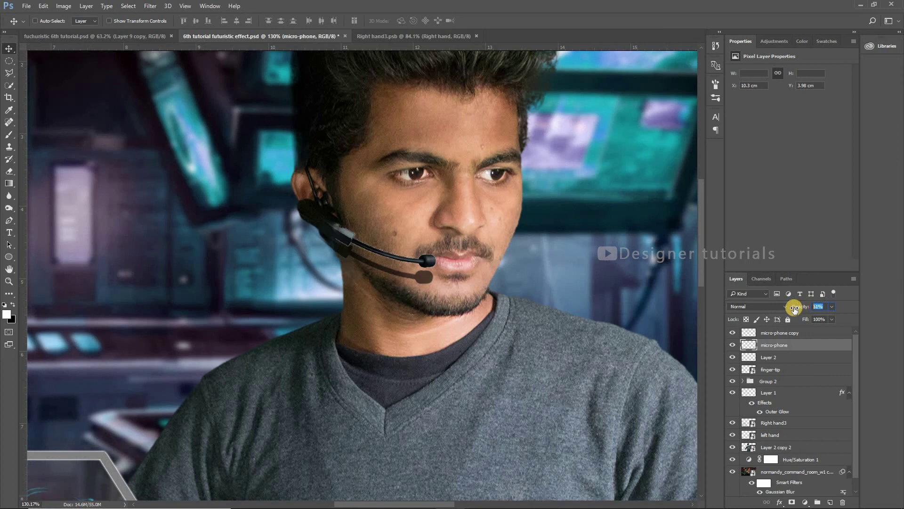
text(5)
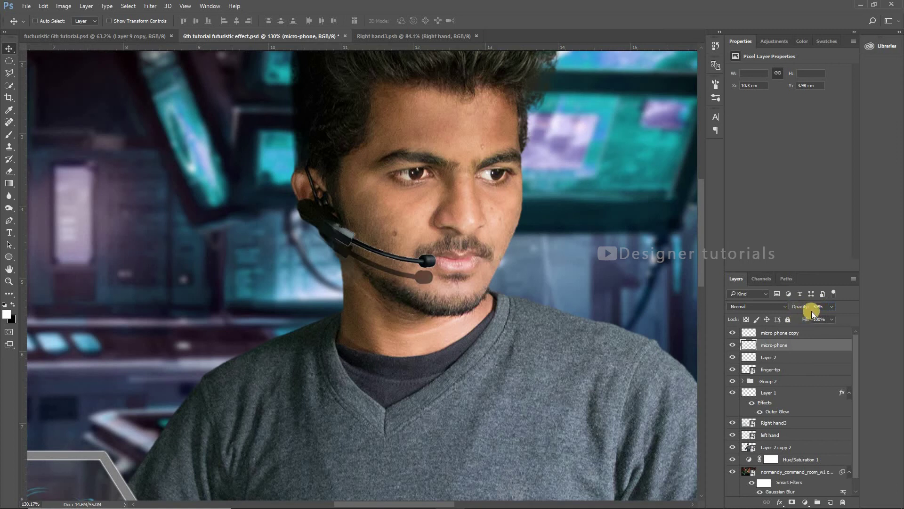
click(799, 305)
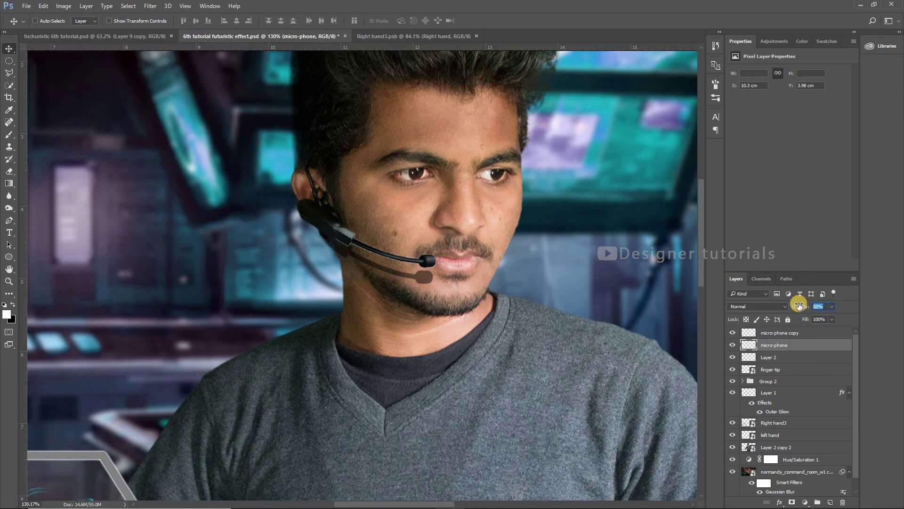
text(35)
key(Return)
Convert the microphone shadow layer to a smart object and apply a Gaussian Blur of 3.2 pixels.
right_click(790, 346)
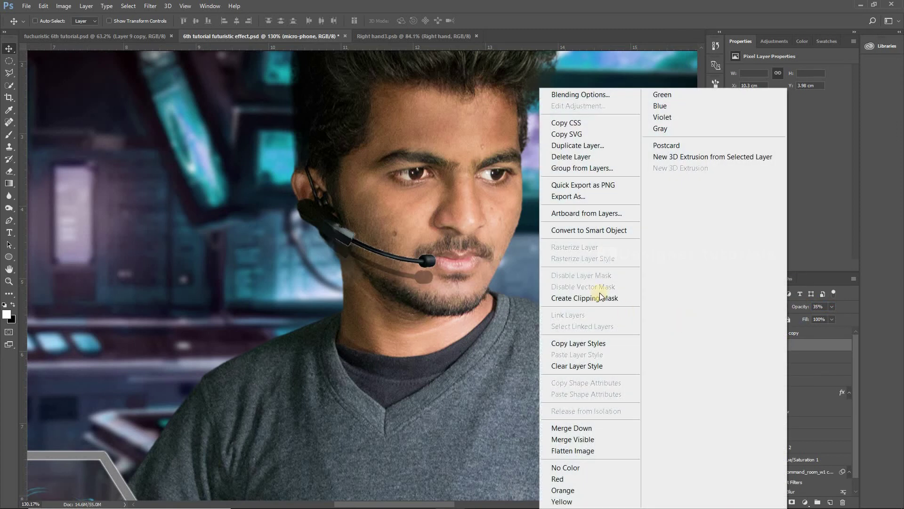
click(570, 228)
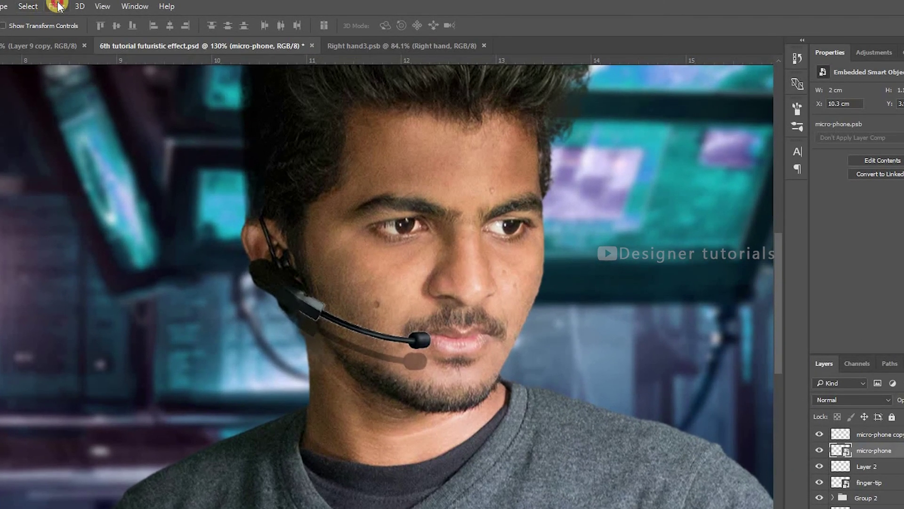
click(57, 6)
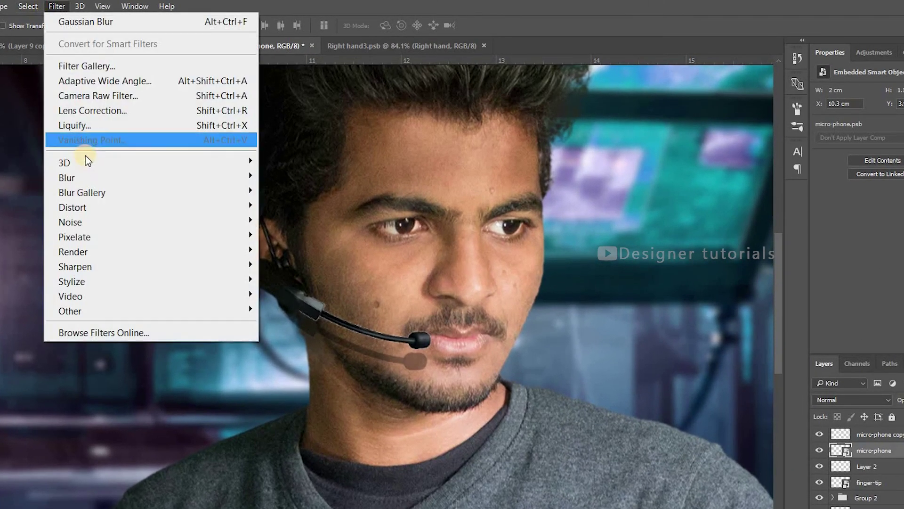
mouse_move(81, 177)
click(307, 237)
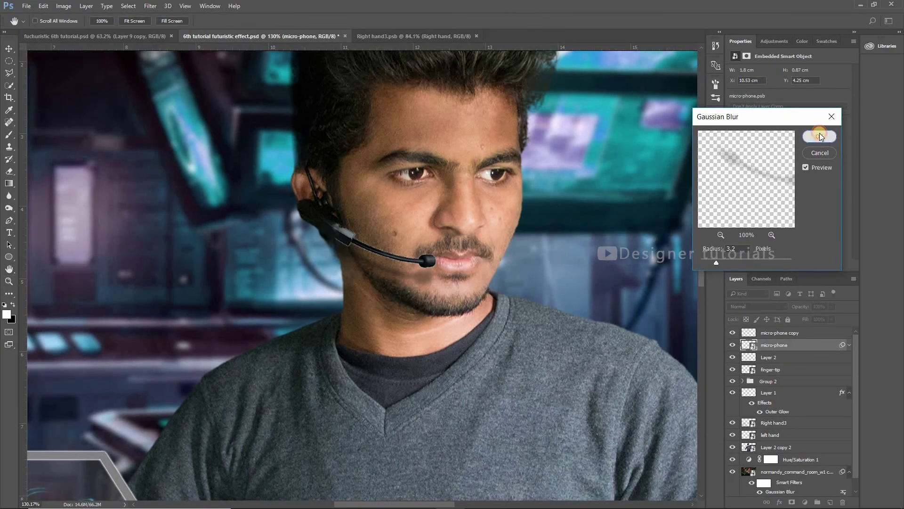
click(815, 178)
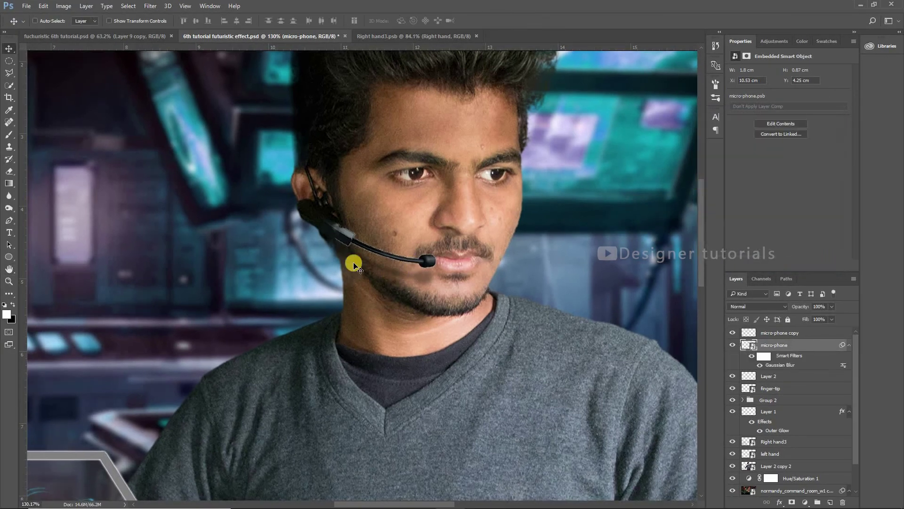
Add a Levels adjustment clipped to the micro-phone copy layer, with black input 13 and midtones 0.81.
scroll(377, 254, up, 2)
scroll(390, 264, down, 1)
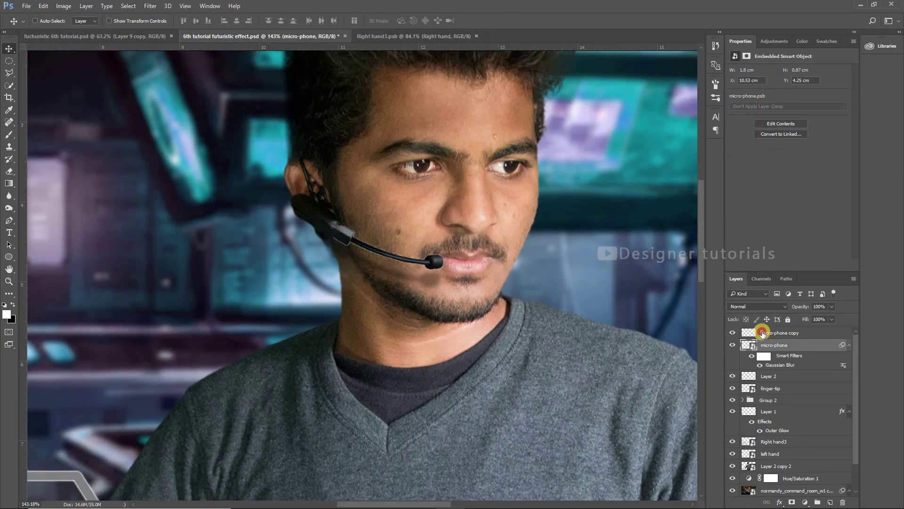
click(729, 334)
click(731, 334)
click(733, 333)
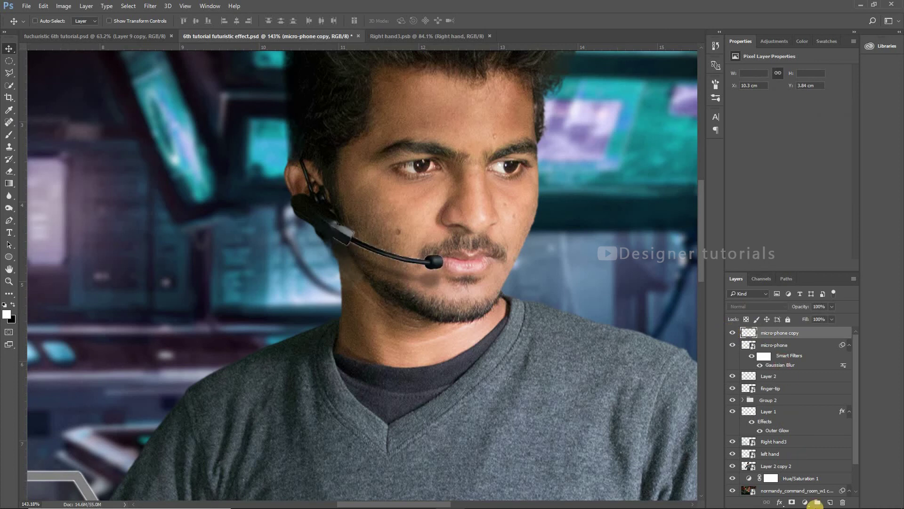
click(805, 502)
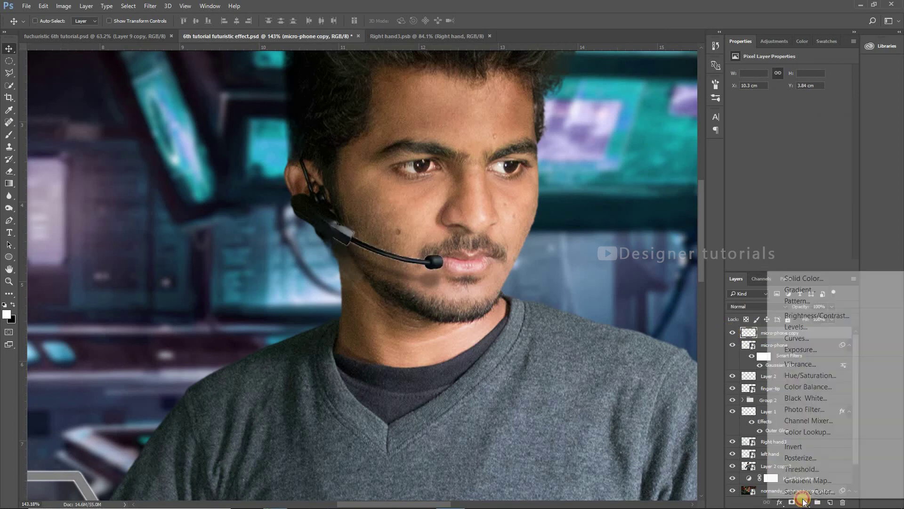
click(796, 327)
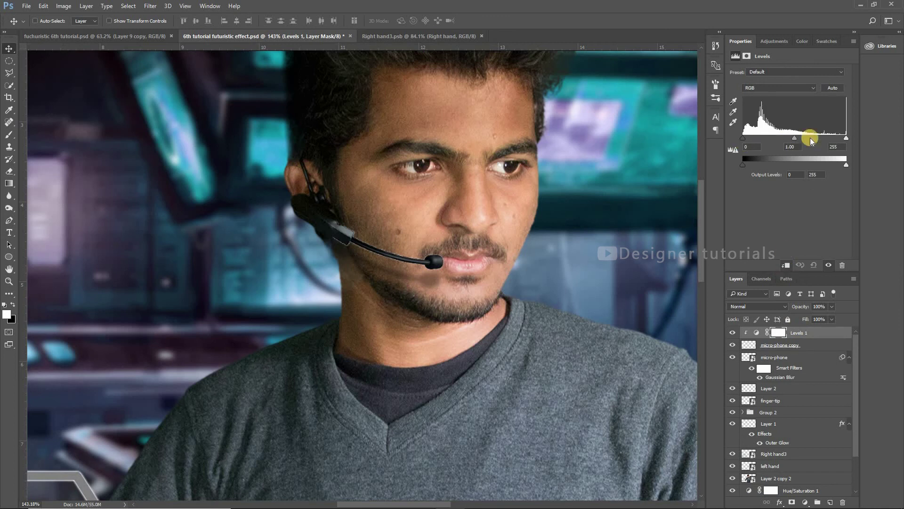
drag(793, 137, 801, 141)
drag(745, 138, 752, 141)
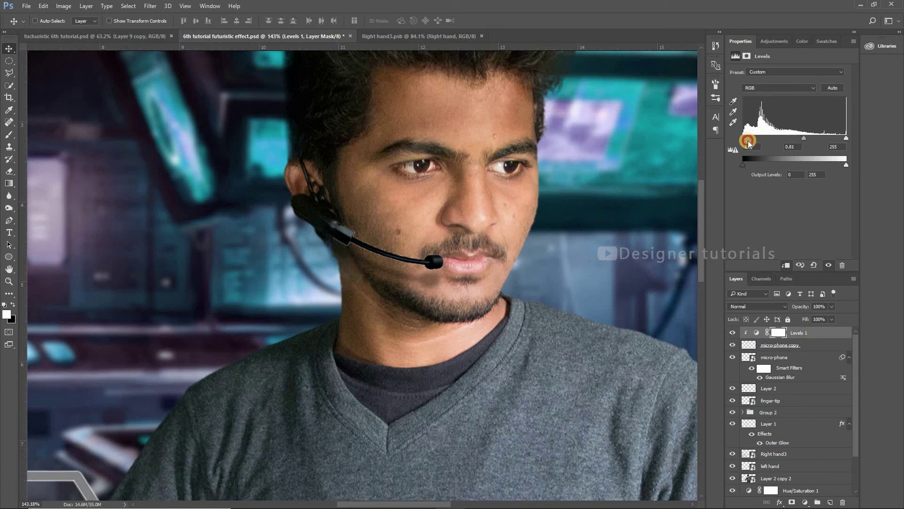
Examine the headset in fuchuristic 6th tutorial.psd as a reference and return to 6th tutorial futuristic effect.psd.
click(9, 54)
click(74, 44)
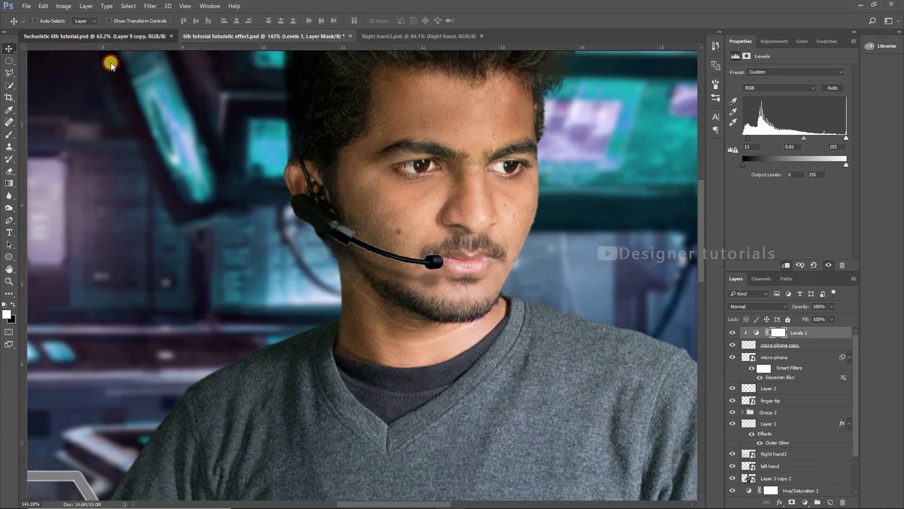
scroll(413, 147, up, 4)
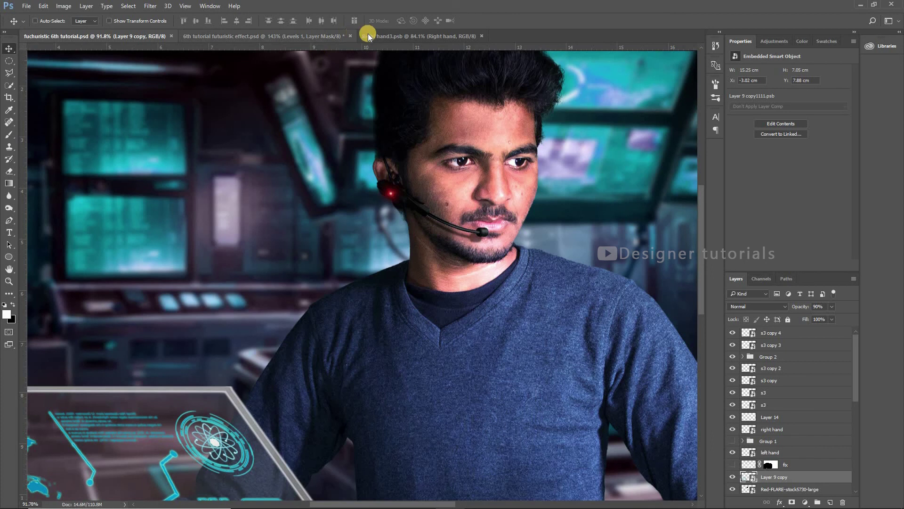
click(306, 35)
scroll(323, 215, up, 1)
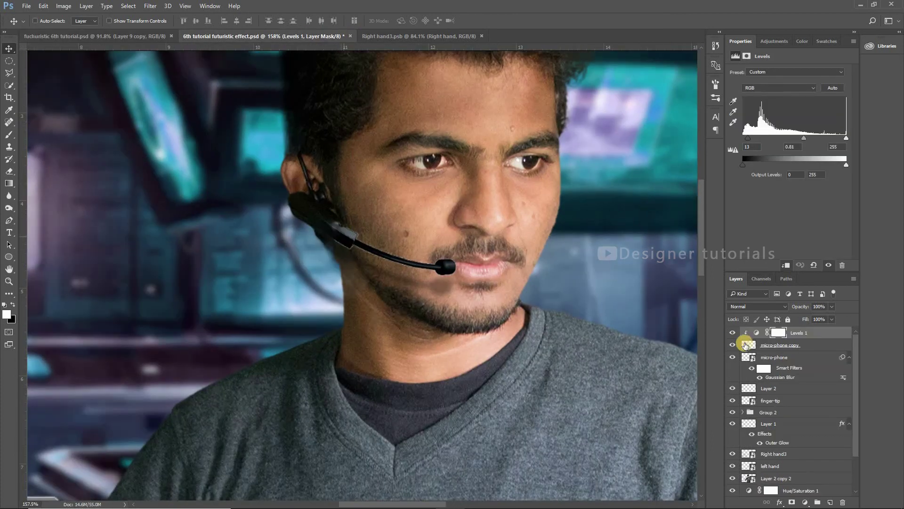
Create a new layer above the Levels adjustment and dab a tiny white dot on the man's cheek with a soft round brush.
click(830, 502)
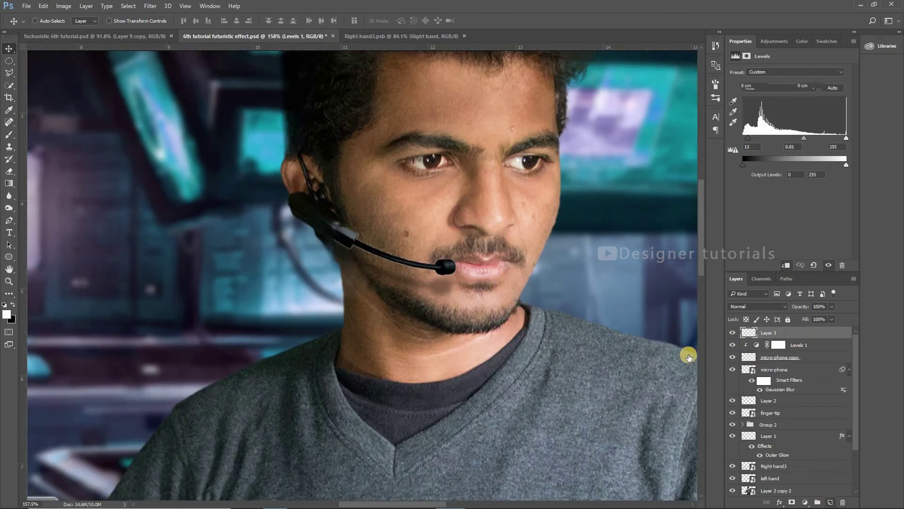
key(b)
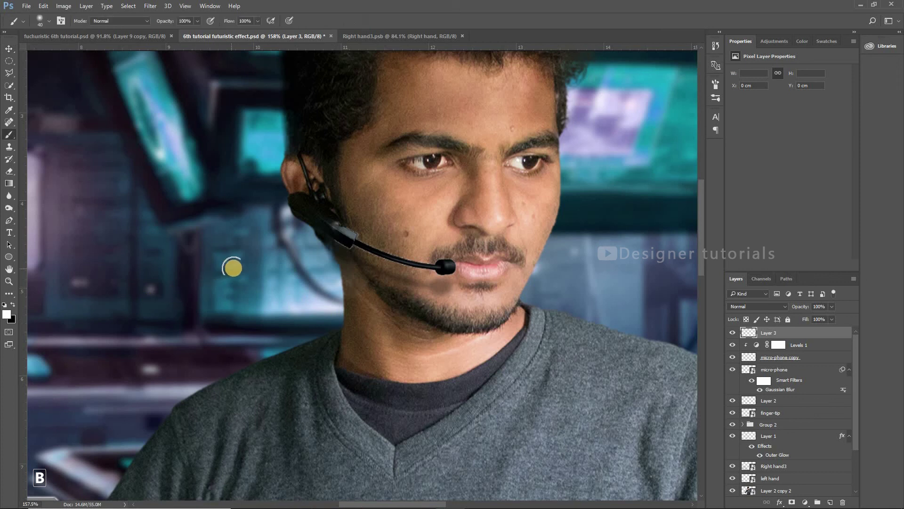
right_click(244, 256)
click(266, 339)
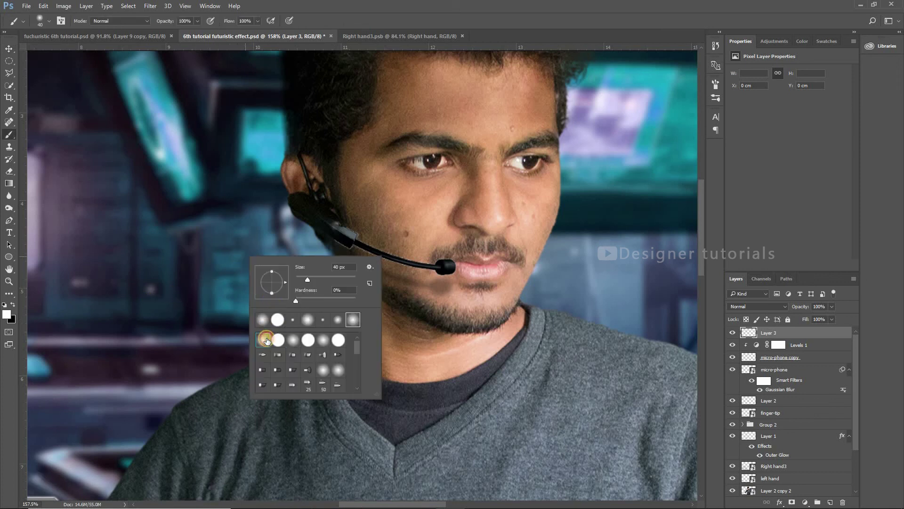
click(266, 340)
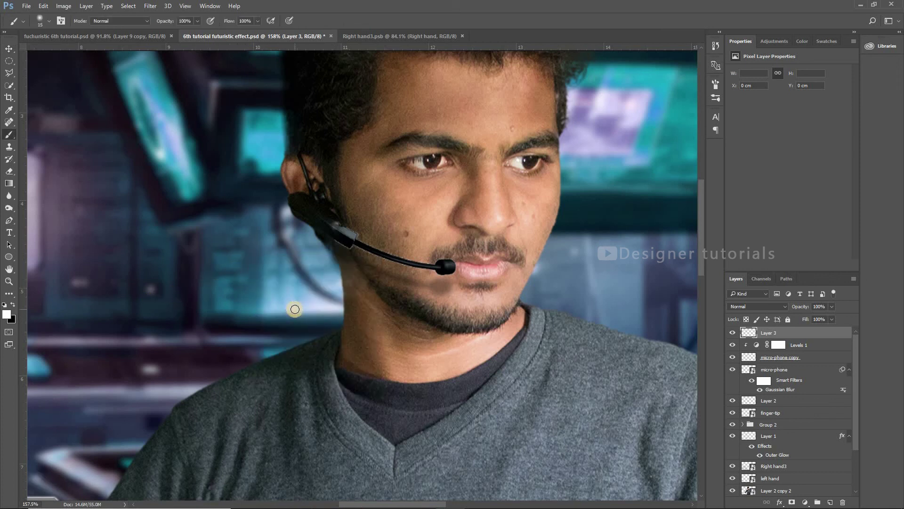
key(bracketleft)
key(bracketleft)
click(407, 215)
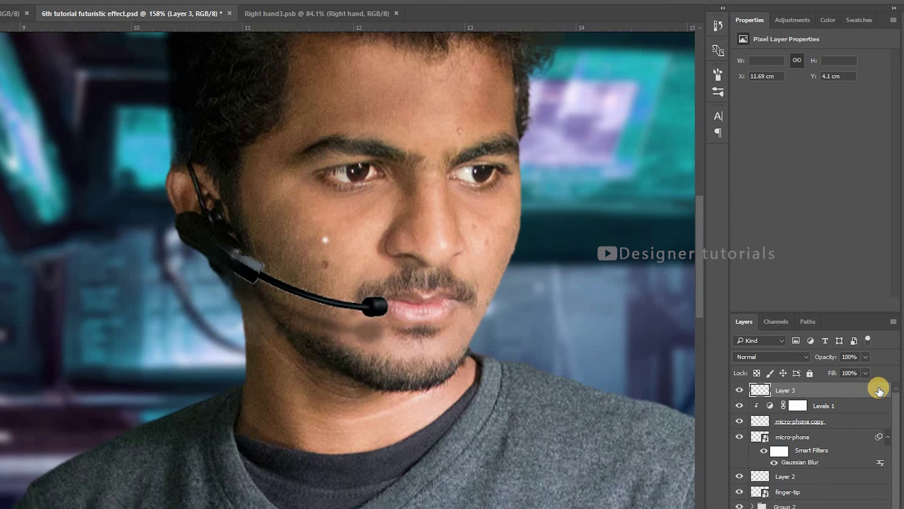
Add an Outer Glow layer style to the white dot on Layer 3 and set the glow colour to red.
double_click(879, 391)
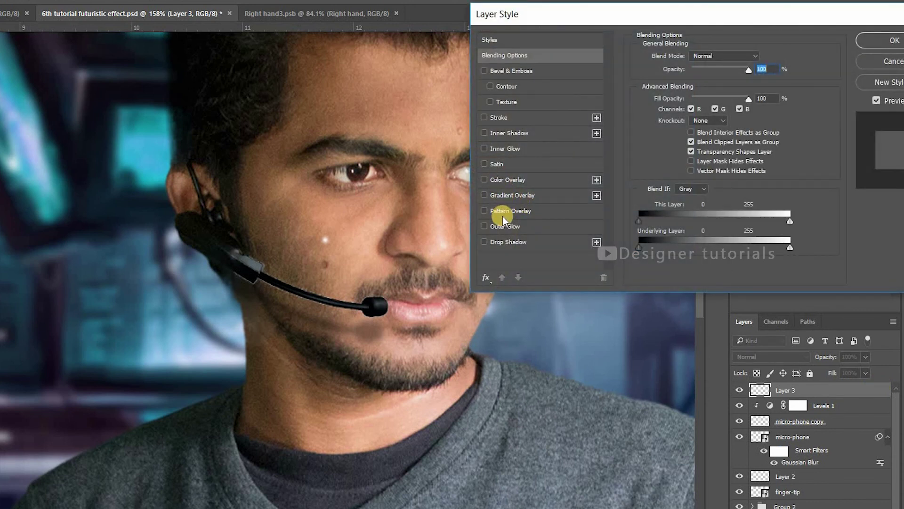
click(483, 226)
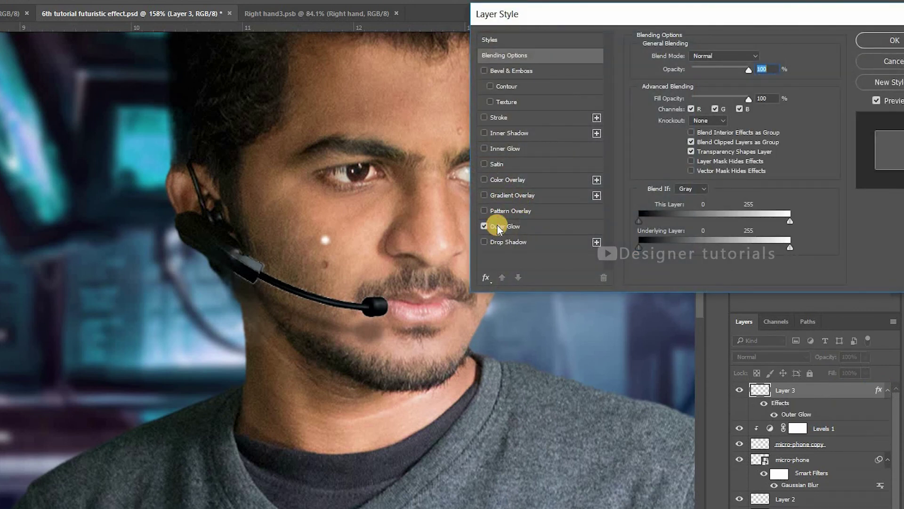
click(498, 225)
click(668, 97)
drag(731, 204, 755, 171)
click(861, 164)
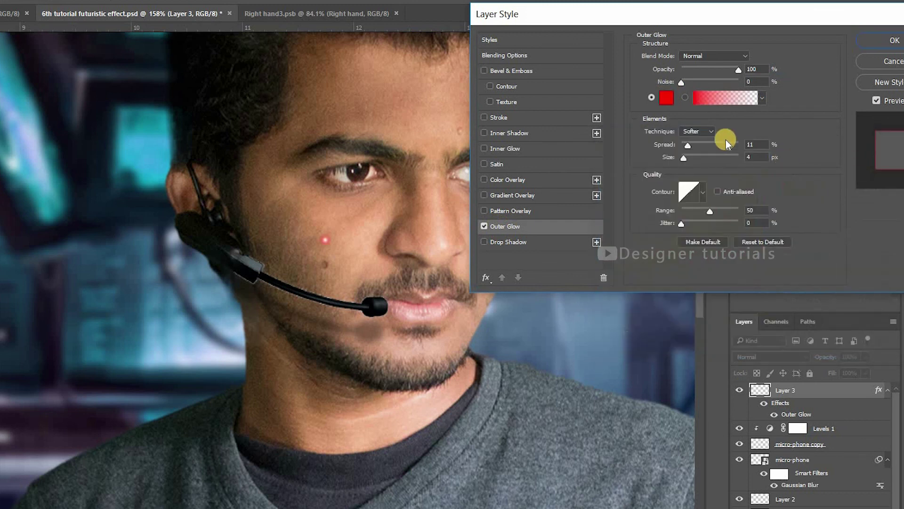
Set the red Outer Glow's spread to 4% and its size to 17 px, and apply the layer style.
click(682, 157)
drag(690, 145, 699, 145)
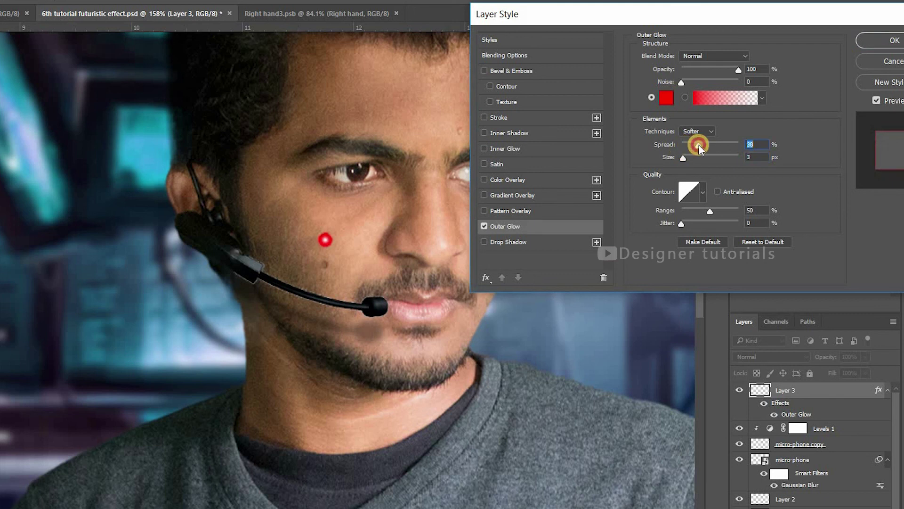
mouse_move(682, 156)
mouse_down()
mouse_move(693, 156)
mouse_move(687, 144)
mouse_up()
mouse_move(693, 156)
mouse_down()
mouse_move(718, 148)
mouse_move(682, 146)
mouse_move(689, 157)
mouse_up()
click(687, 144)
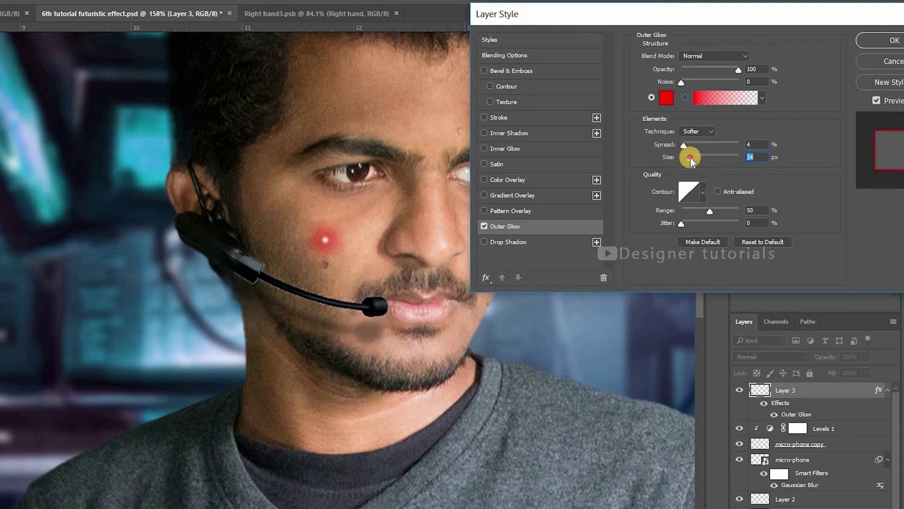
drag(756, 158, 721, 156)
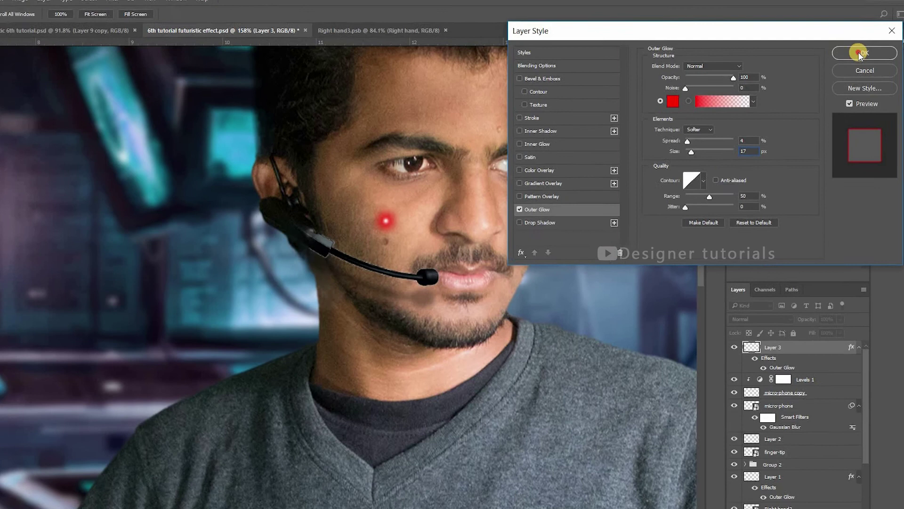
click(895, 40)
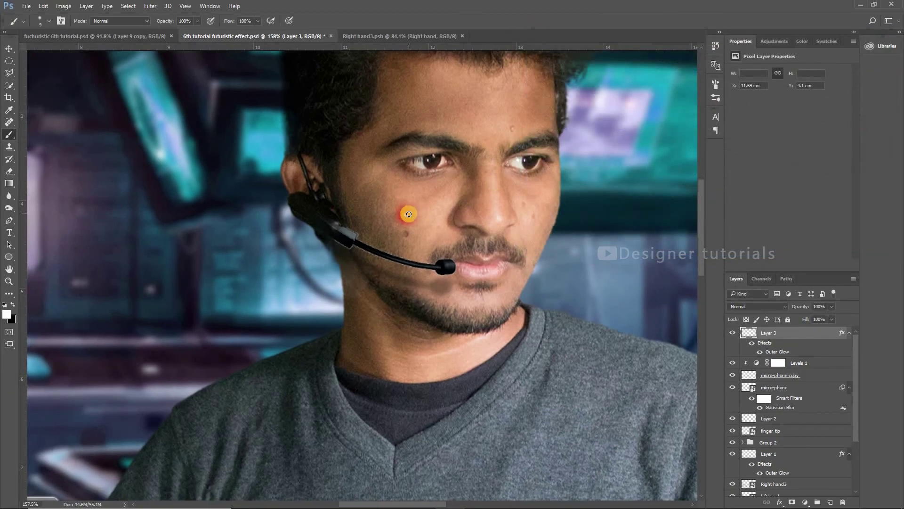
Move the glowing red dot from the man's cheek onto the earpiece of the headset.
key(v)
drag(409, 214, 305, 213)
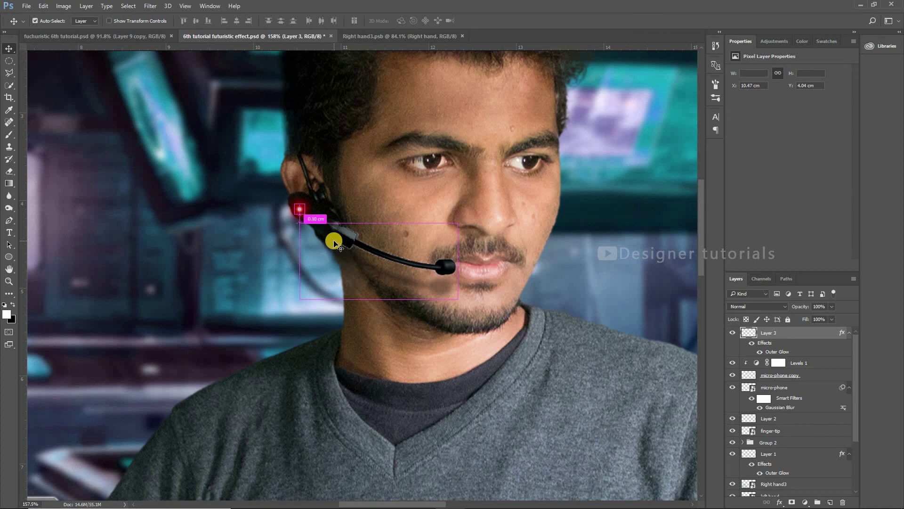
key(ctrl+0)
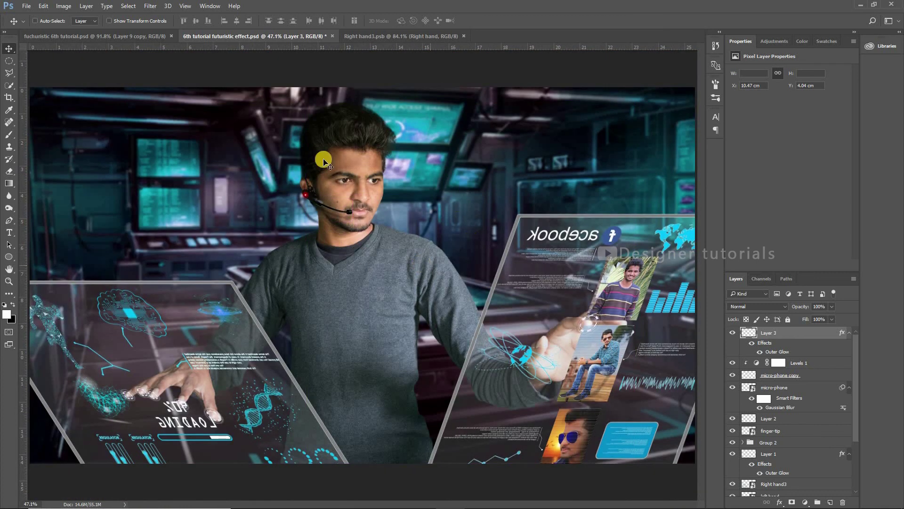
scroll(381, 297, down, 1)
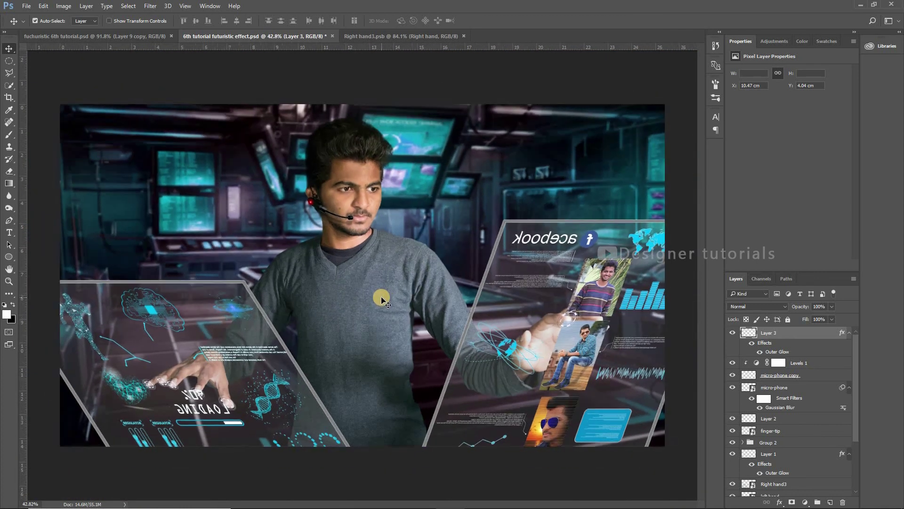
Add a Levels adjustment clipped to the man's layer, Layer 2 copy 2, with input values 12, 0.80 and 216.
click(36, 21)
click(387, 295)
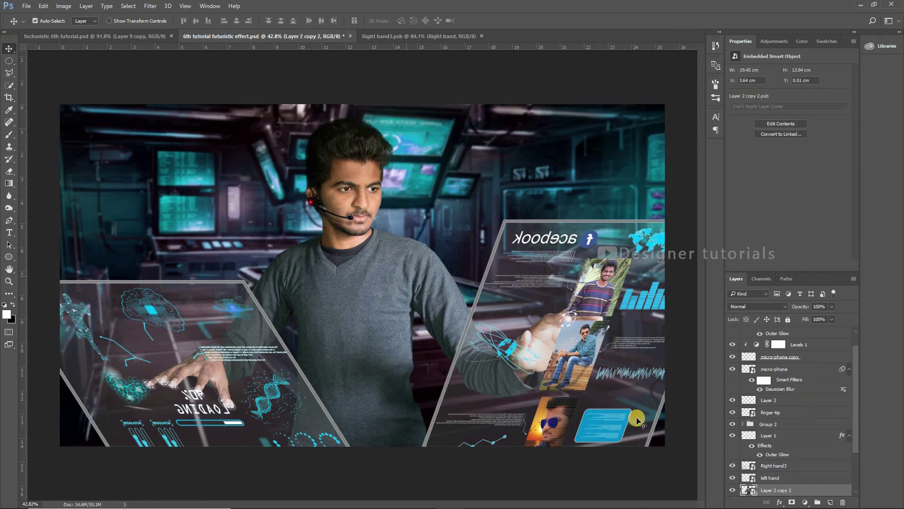
click(804, 502)
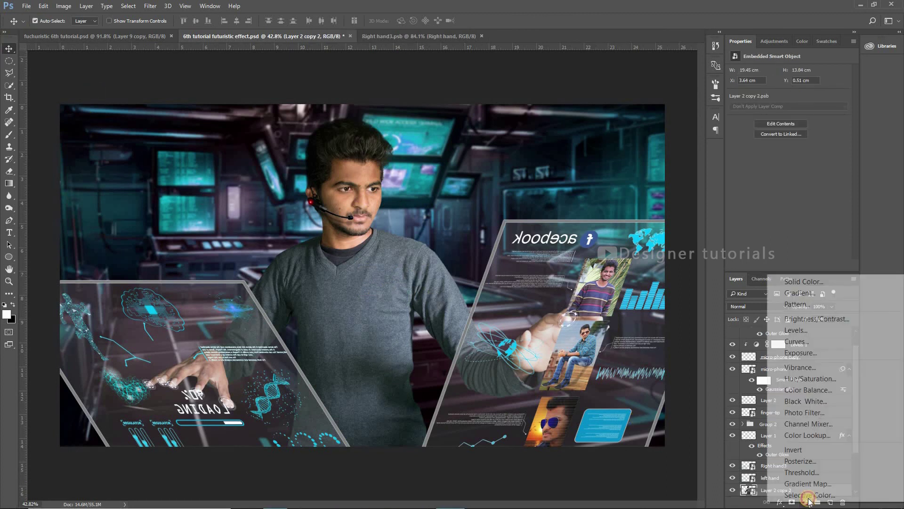
click(799, 340)
click(785, 265)
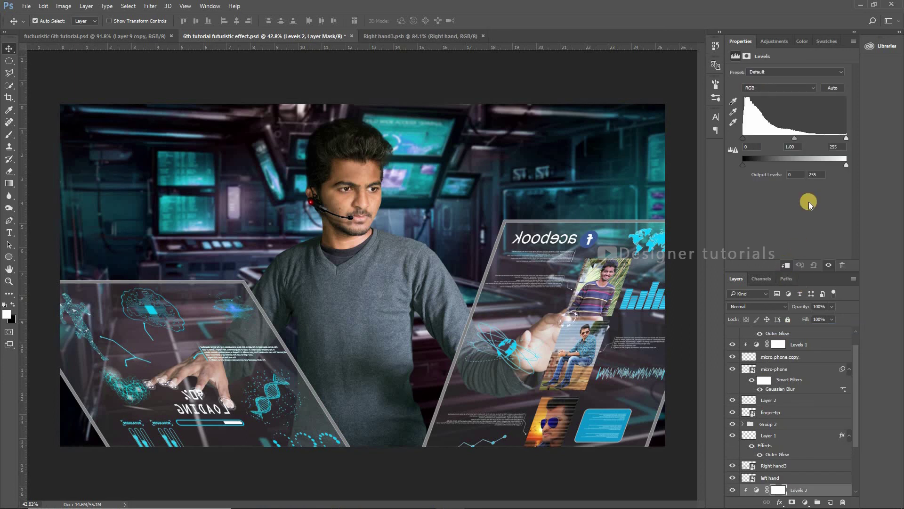
drag(745, 137, 747, 138)
drag(846, 138, 796, 140)
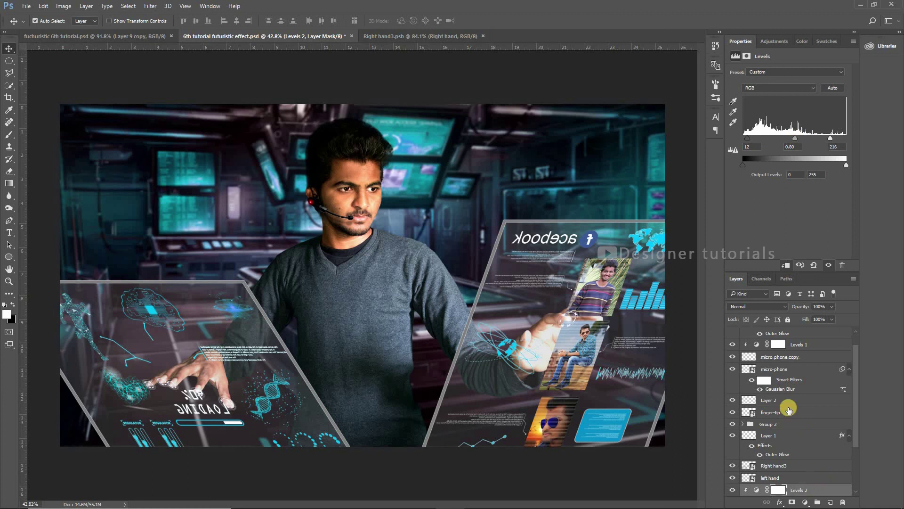
Add a Photo Filter adjustment above Levels 2, clipped to the man's layer, using the Underwater filter at 42% density.
scroll(792, 439, down, 3)
click(805, 502)
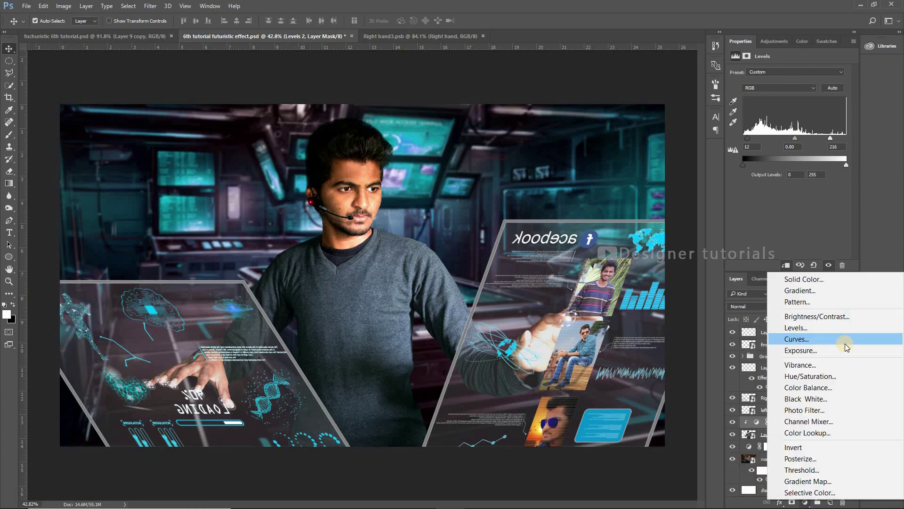
click(814, 411)
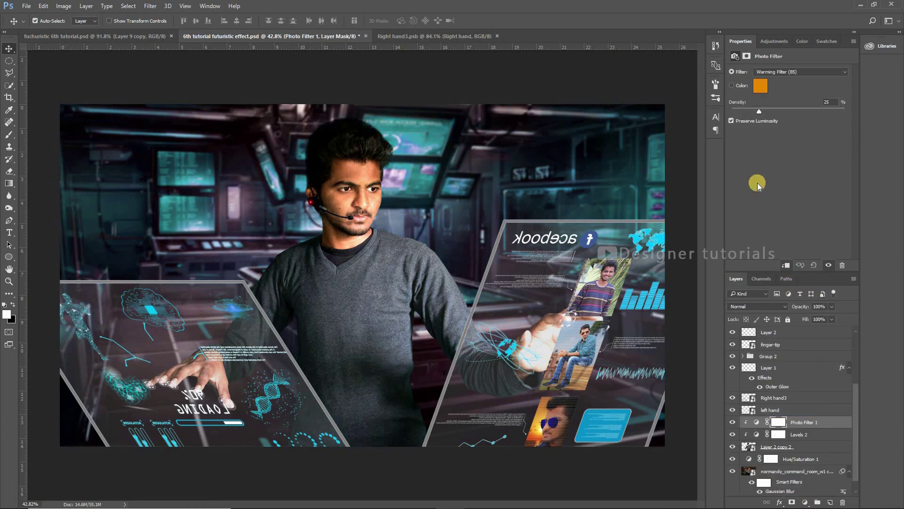
click(781, 73)
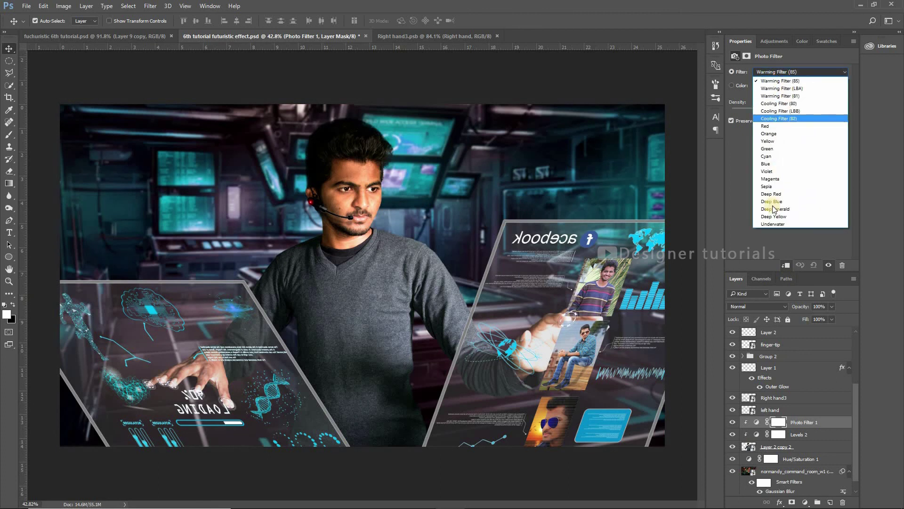
click(774, 223)
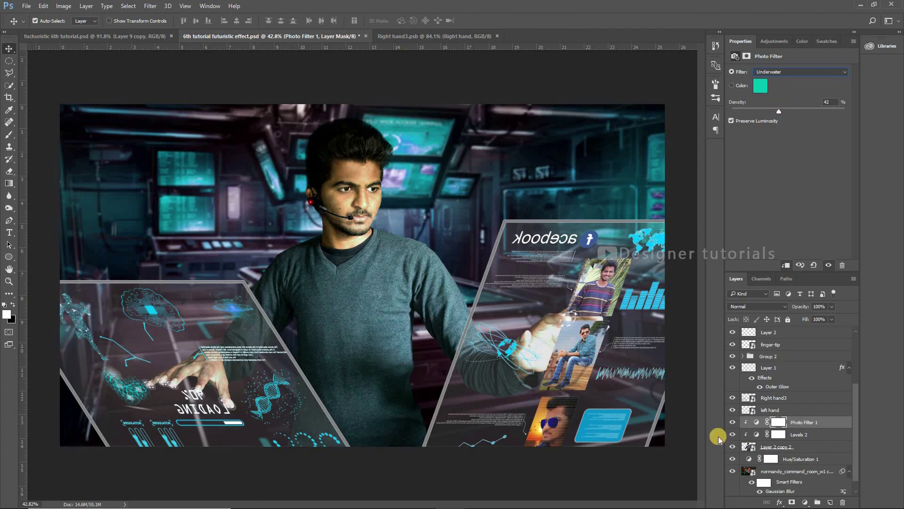
click(733, 422)
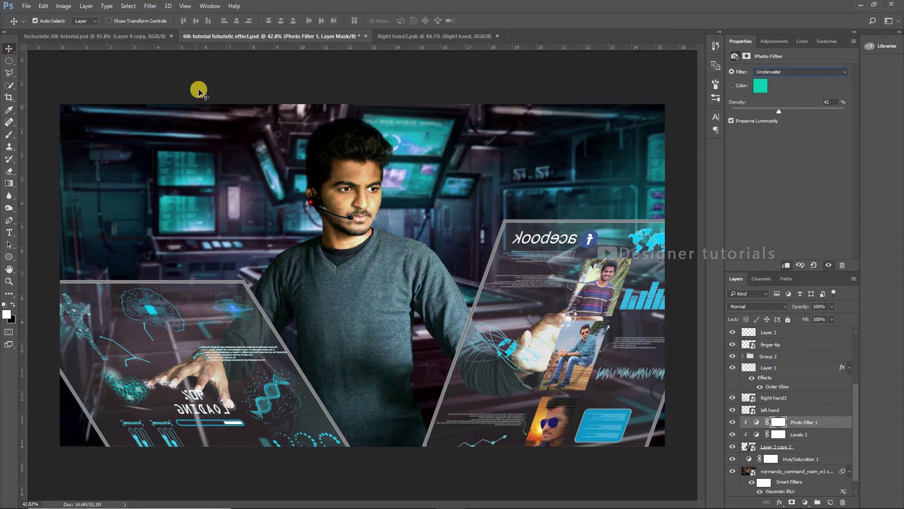
Review the whole composition and switch to fuchuristic 6th tutorial.psd to compare it with the reference.
scroll(488, 248, down, 3)
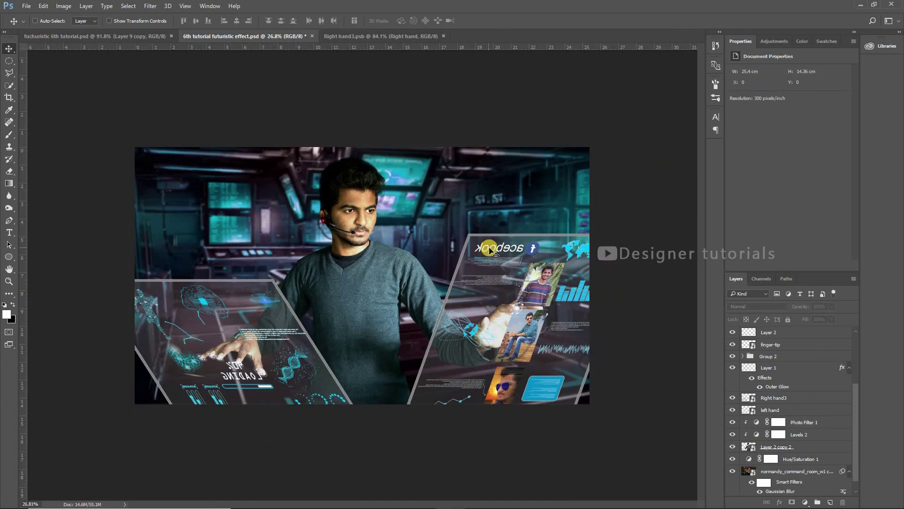
scroll(490, 250, up, 2)
click(35, 21)
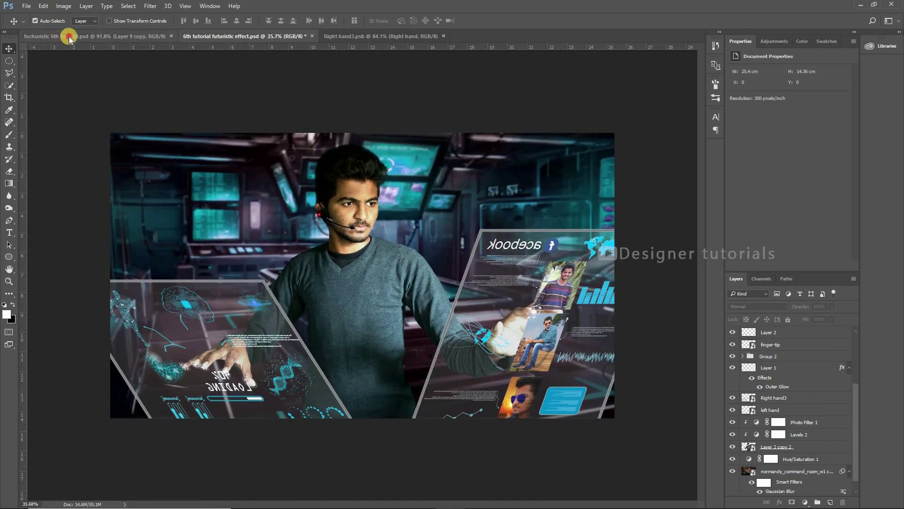
click(68, 36)
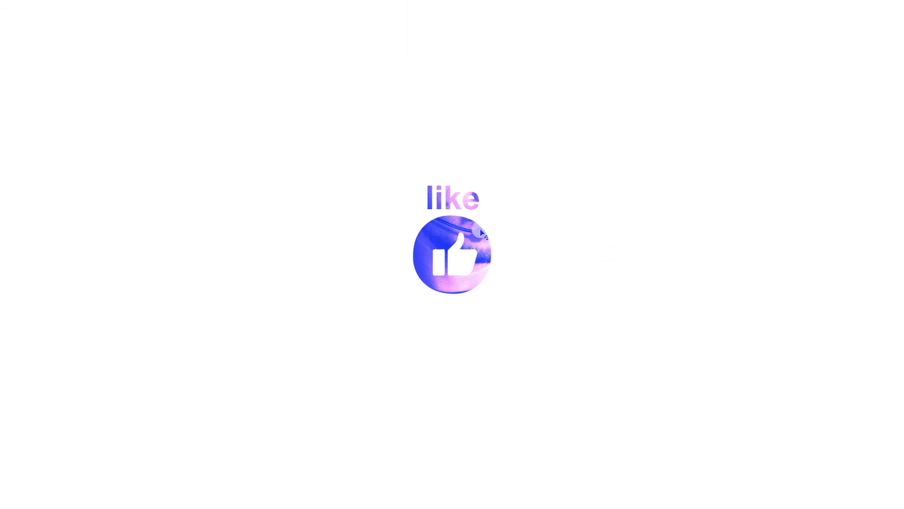